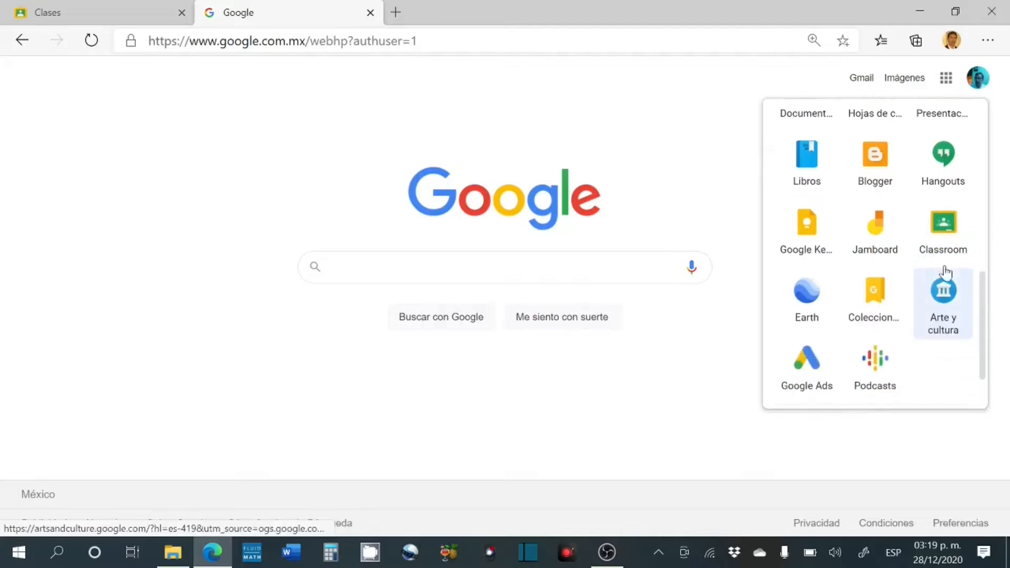
- Open the 3.3. ECUACIONES LINEALES assignment of the MATEMÁTICAS I / GRUPO "A" class in Google Classroom
{"action": "left_click", "coordinate": [945, 232]}
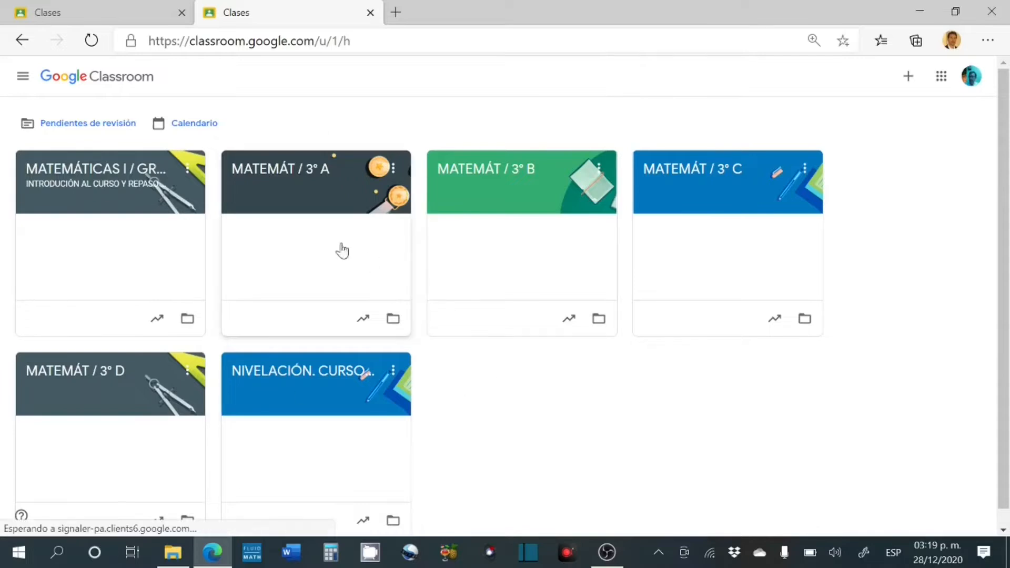
{"action": "left_click", "coordinate": [116, 181]}
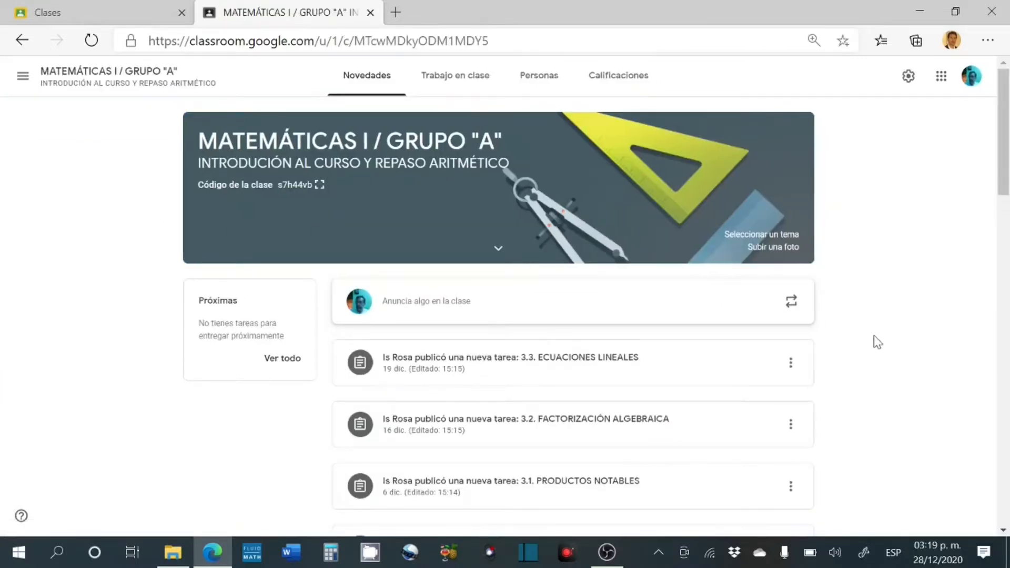
{"action": "scroll", "coordinate": [874, 341], "scroll_direction": "down", "scroll_amount": 10}
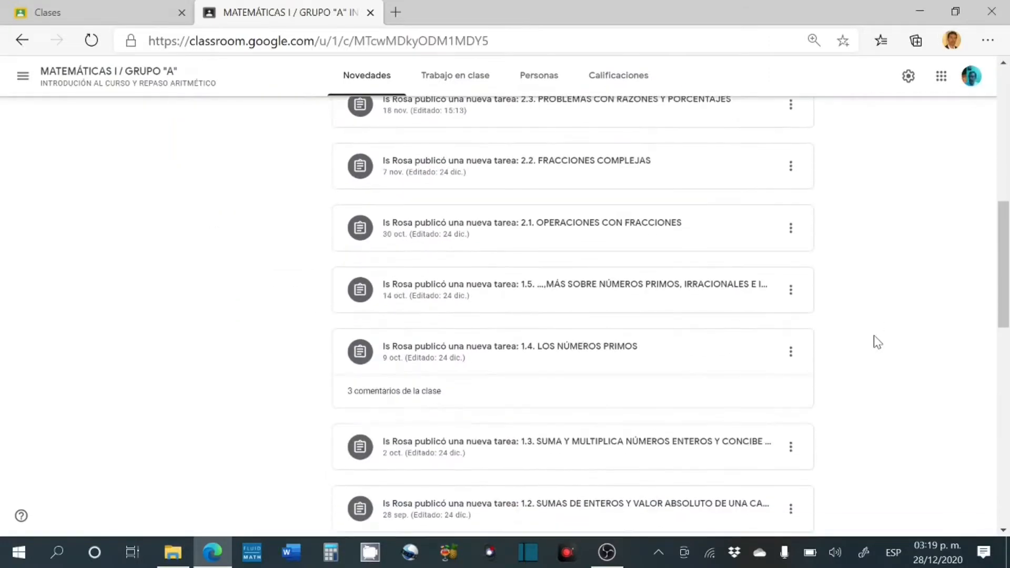
{"action": "scroll", "coordinate": [877, 342], "scroll_direction": "up", "scroll_amount": 10}
{"action": "scroll", "coordinate": [876, 336], "scroll_direction": "down", "scroll_amount": 2}
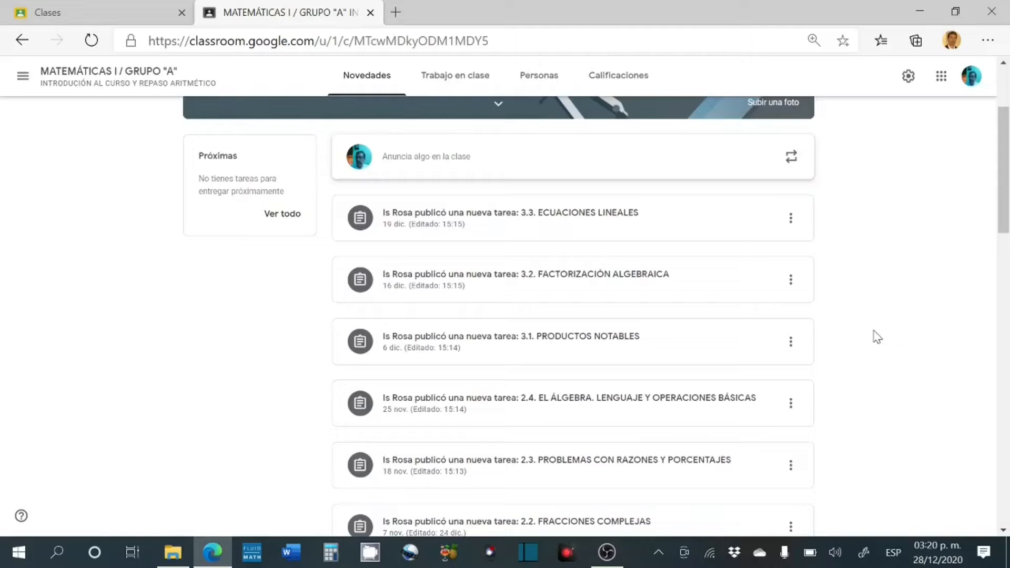
{"action": "left_click", "coordinate": [523, 228]}
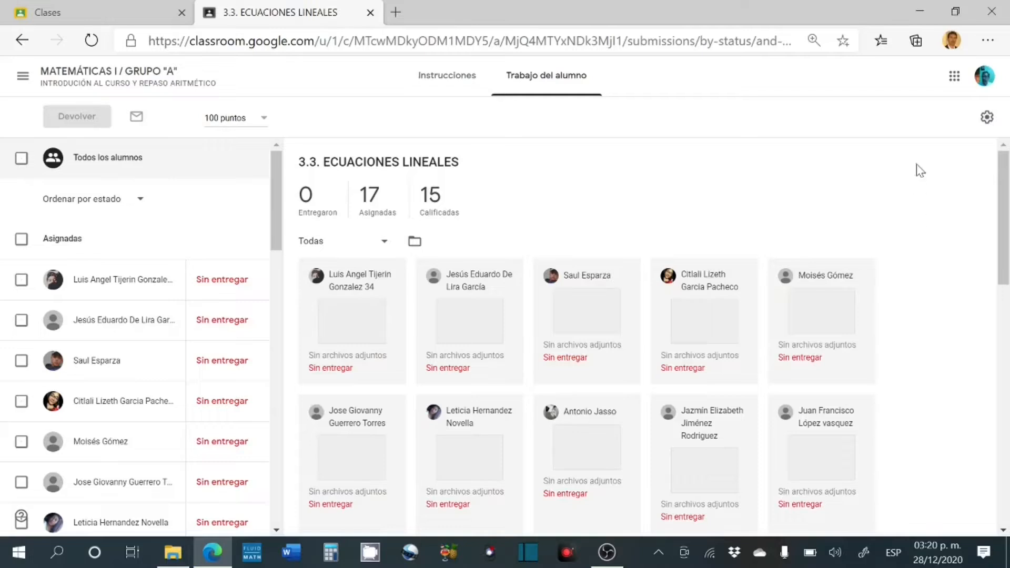
- Download all the class grades as a CSV file and open the downloaded file in Excel
{"action": "left_click", "coordinate": [986, 117]}
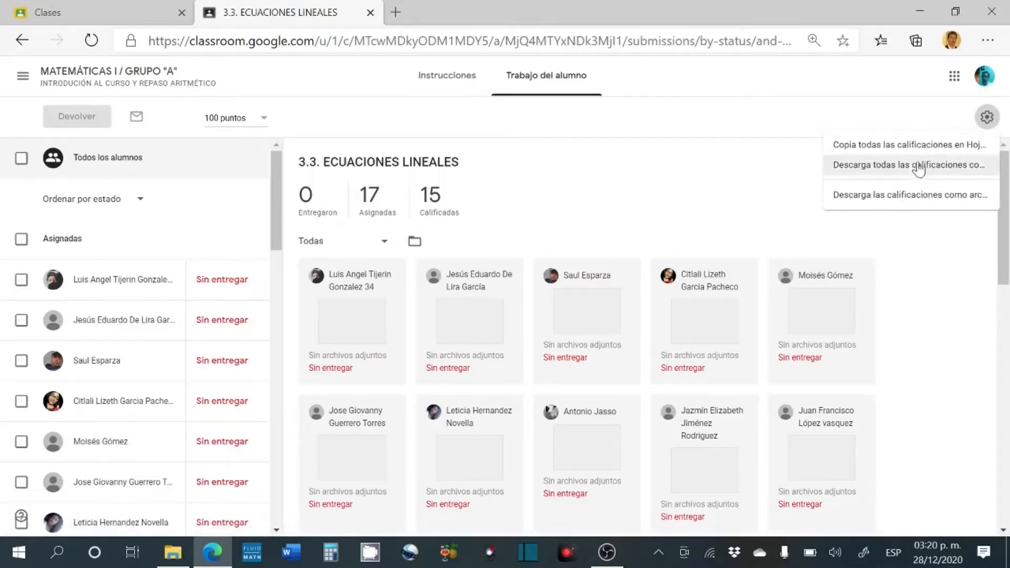
{"action": "left_click", "coordinate": [875, 167]}
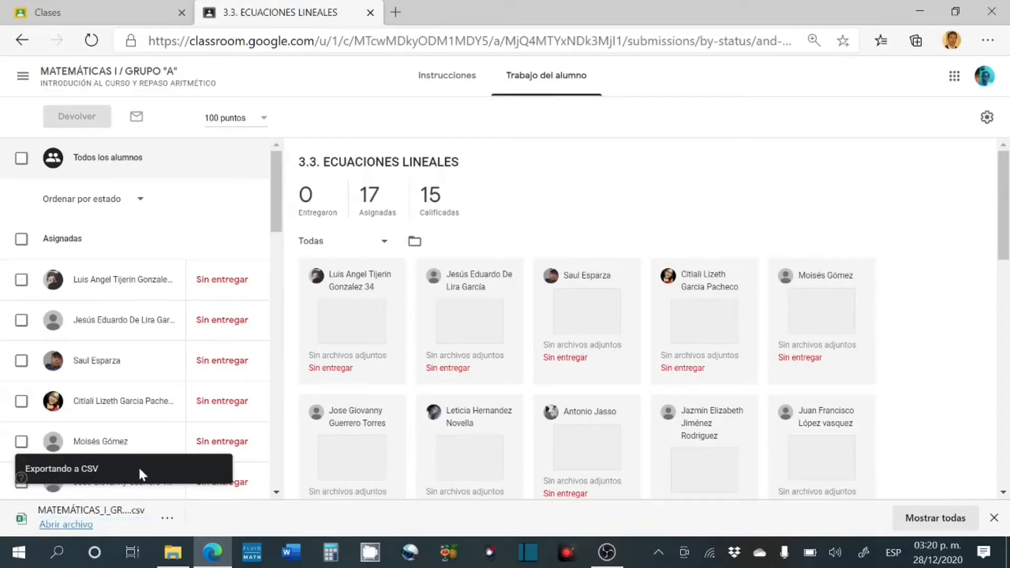
{"action": "left_click", "coordinate": [75, 524]}
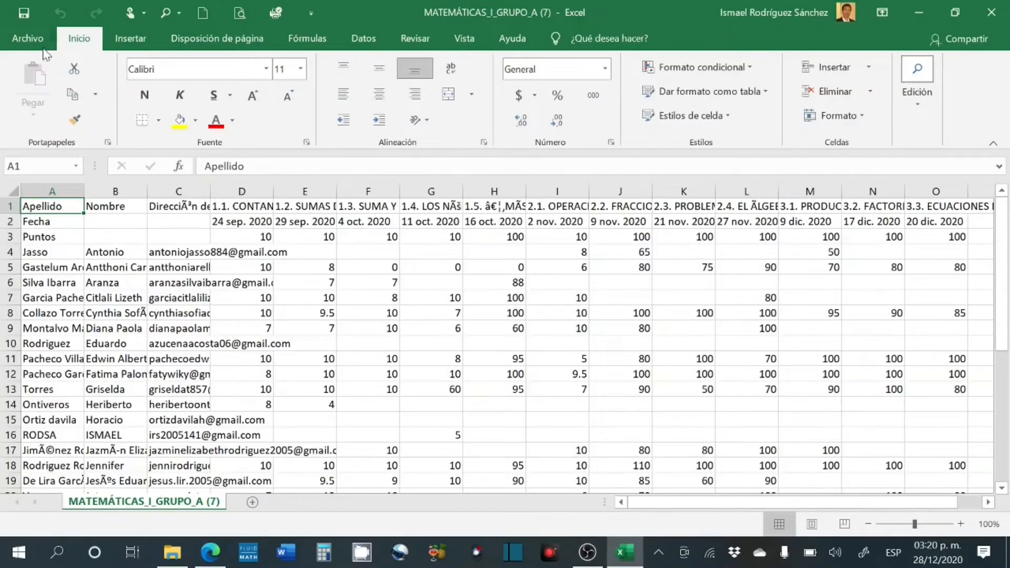
- Save the grades file in the Documentos folder as an Excel workbook (Libro de Excel)
{"action": "left_click", "coordinate": [29, 39]}
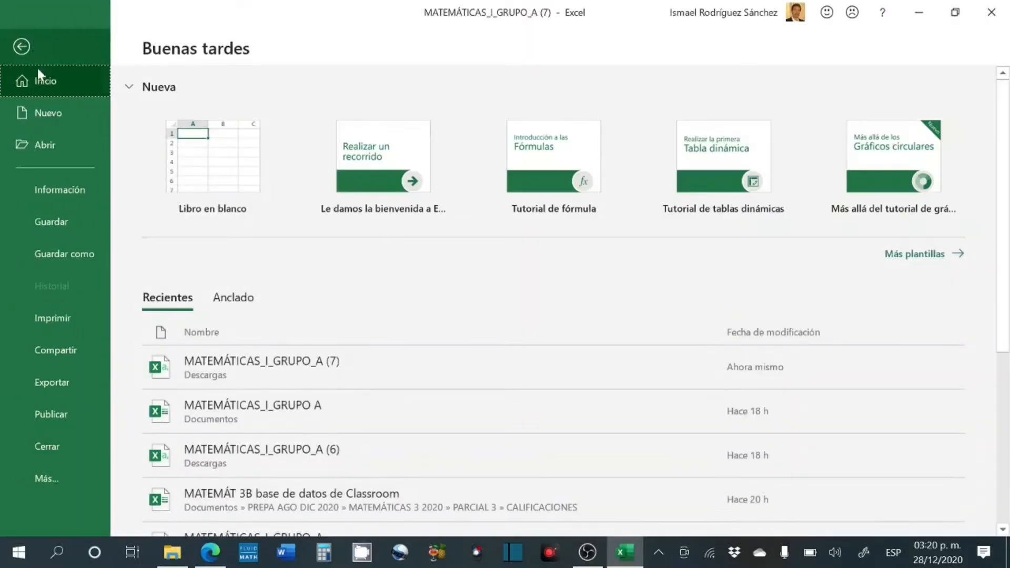
{"action": "left_click", "coordinate": [57, 255]}
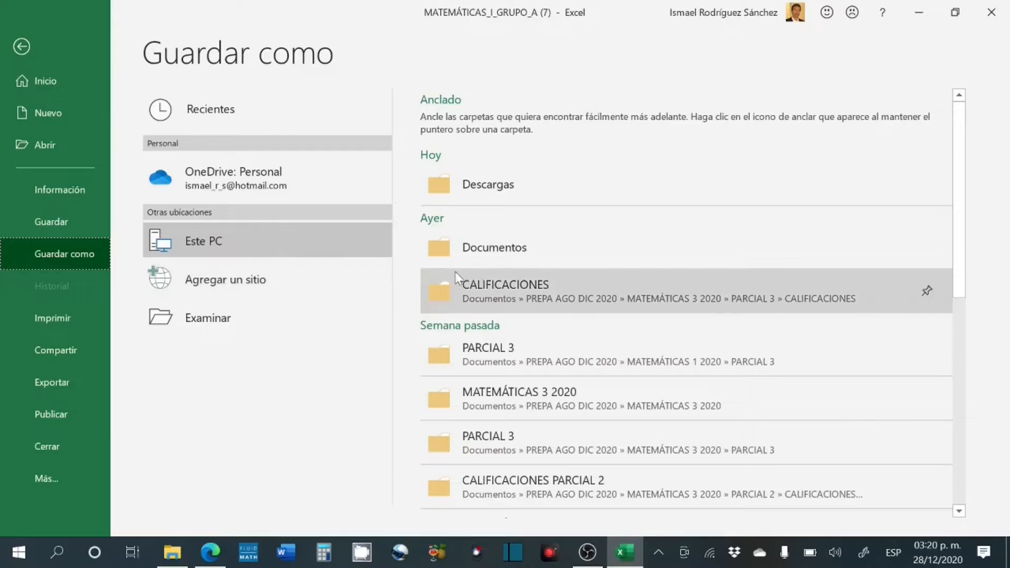
{"action": "left_click", "coordinate": [498, 248]}
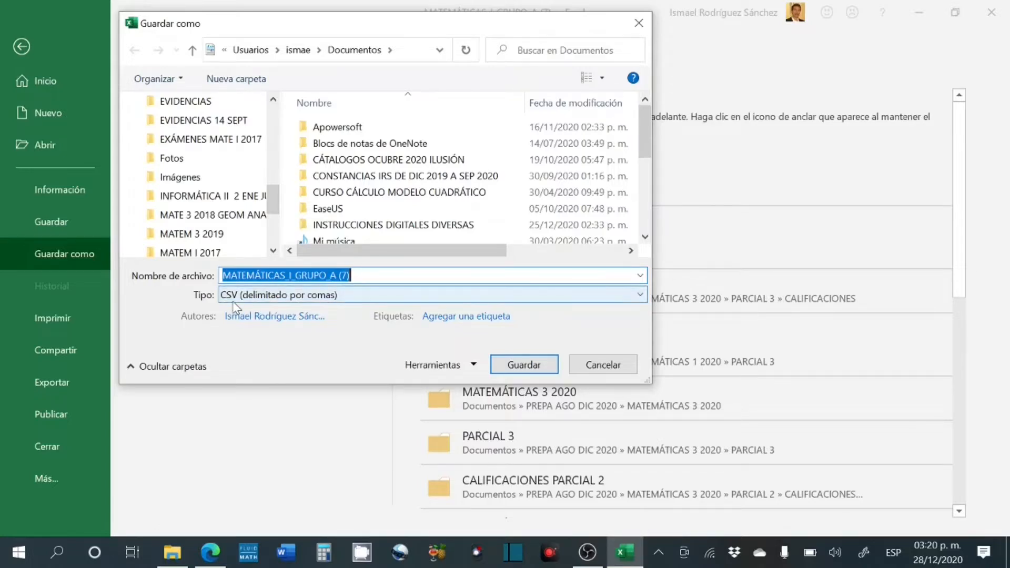
{"action": "left_click", "coordinate": [640, 296]}
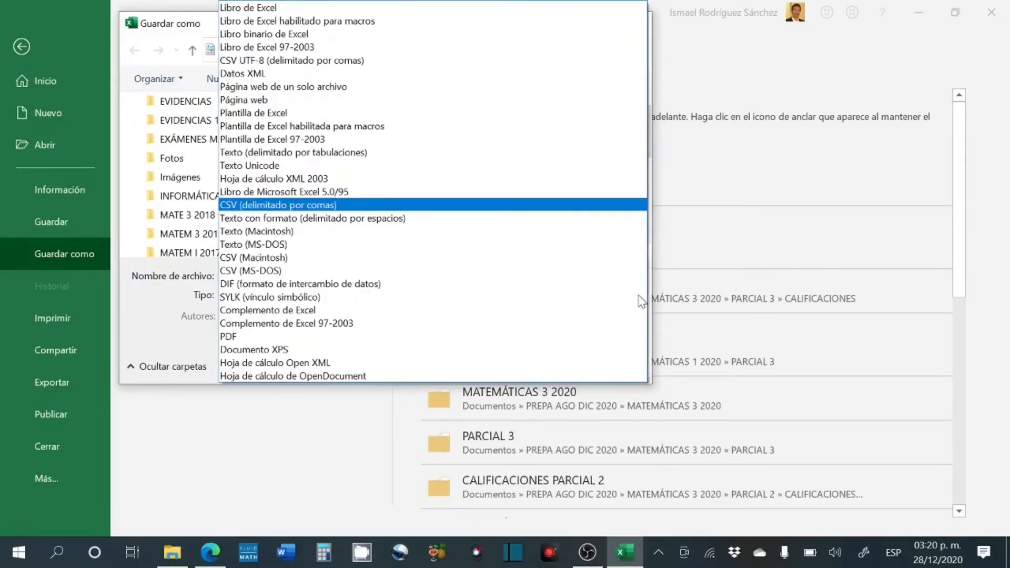
{"action": "left_click", "coordinate": [261, 12]}
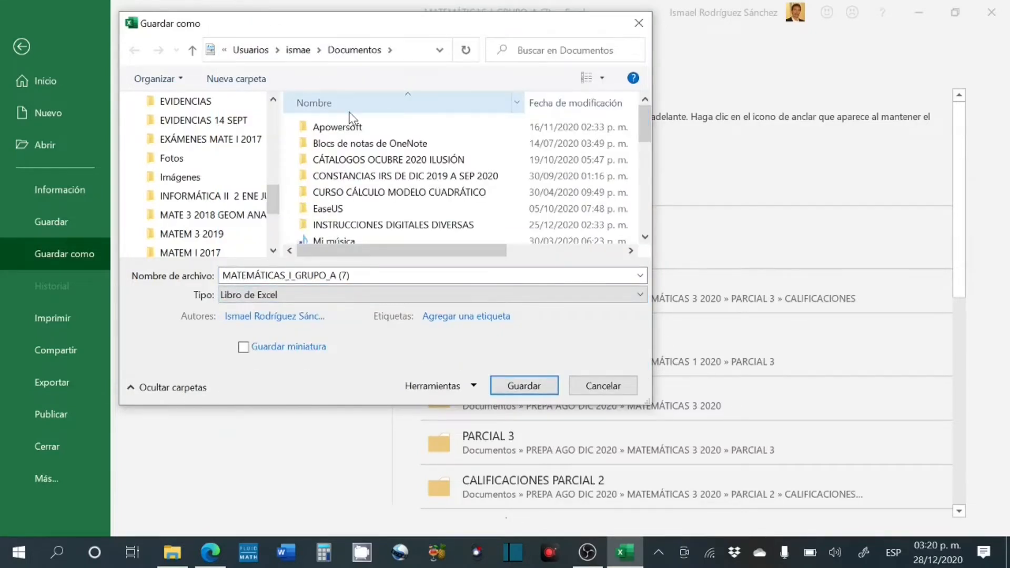
{"action": "left_click", "coordinate": [524, 387]}
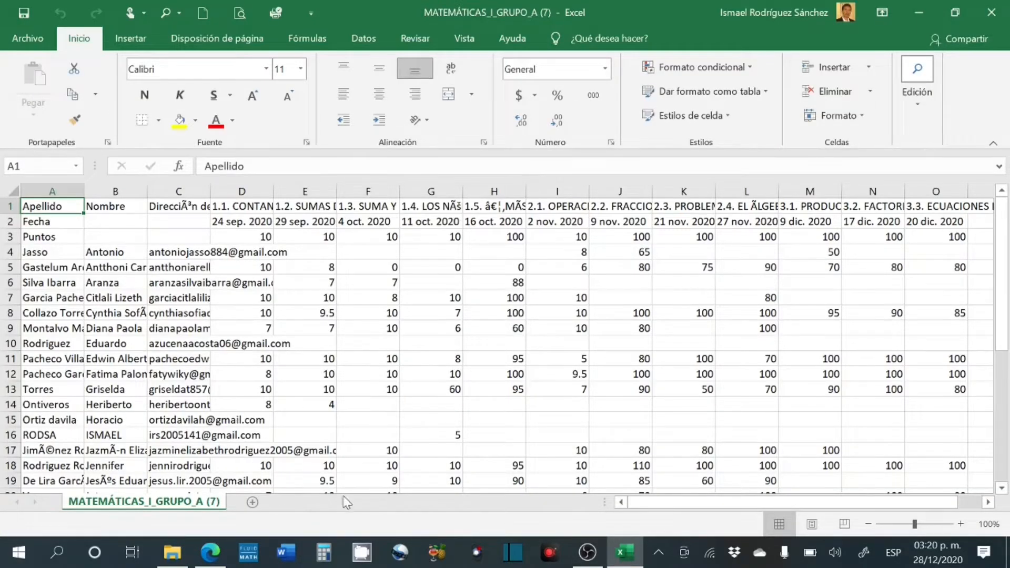
- Clear the contents of columns G through O, from assignment 1.4 to 3.3. ECUACIONES LINEALES
{"action": "mouse_move", "coordinate": [693, 504]}
{"action": "left_mouse_down"}
{"action": "mouse_move", "coordinate": [727, 501]}
{"action": "mouse_move", "coordinate": [682, 503]}
{"action": "left_mouse_up"}
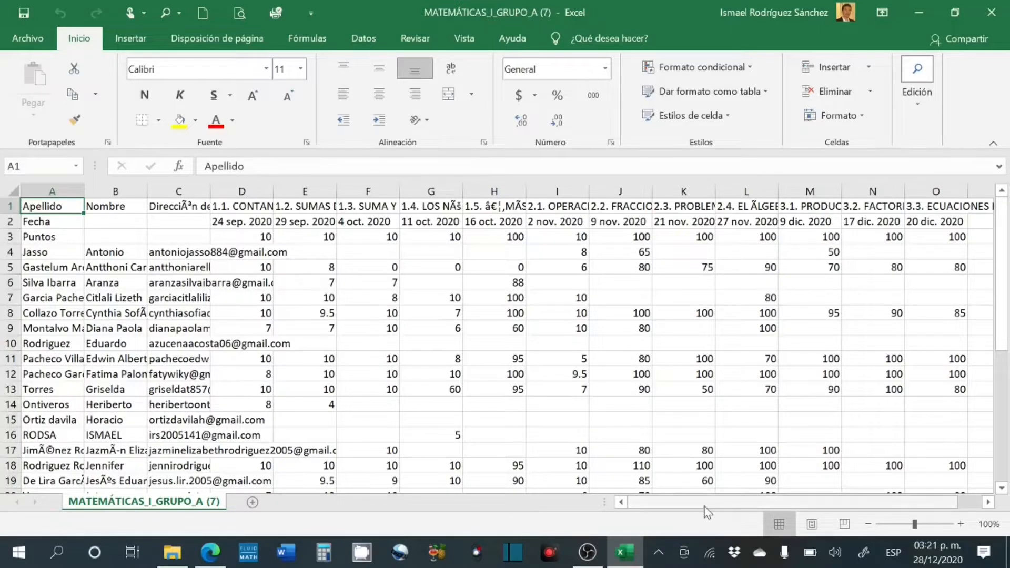
{"action": "mouse_move", "coordinate": [705, 506]}
{"action": "left_mouse_down"}
{"action": "mouse_move", "coordinate": [781, 502]}
{"action": "mouse_move", "coordinate": [705, 504]}
{"action": "left_mouse_up"}
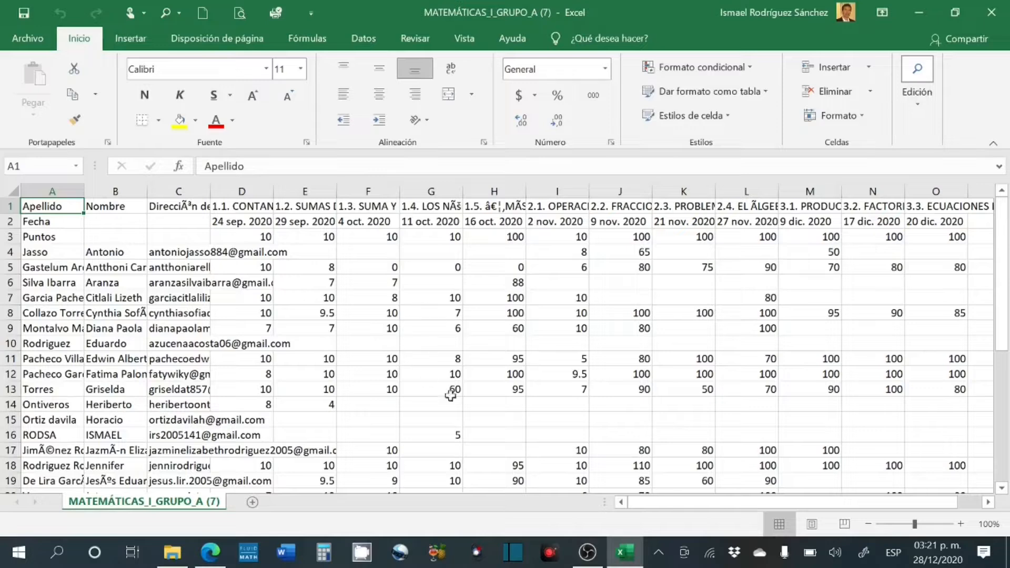
{"action": "mouse_move", "coordinate": [657, 503]}
{"action": "left_mouse_down"}
{"action": "mouse_move", "coordinate": [724, 505]}
{"action": "mouse_move", "coordinate": [660, 504]}
{"action": "left_mouse_up"}
{"action": "left_click_drag", "start_coordinate": [758, 503], "coordinate": [780, 502]}
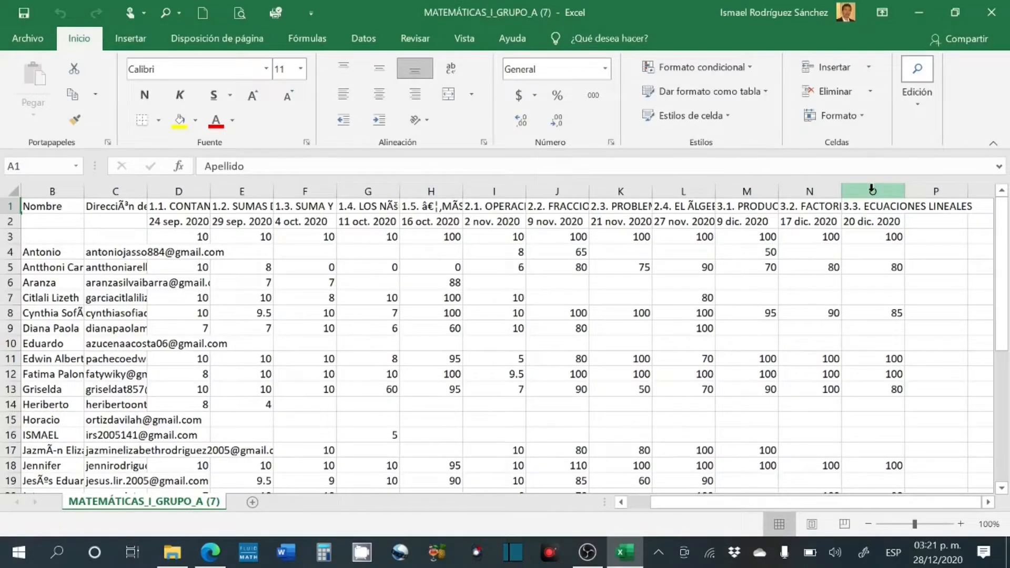
{"action": "left_click_drag", "start_coordinate": [872, 188], "coordinate": [354, 189]}
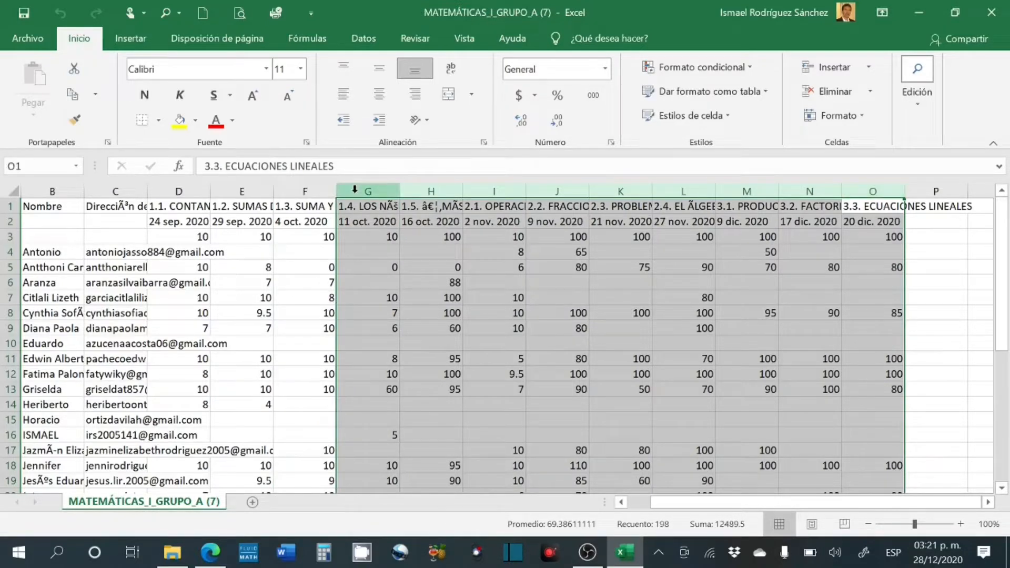
{"action": "right_click", "coordinate": [363, 193]}
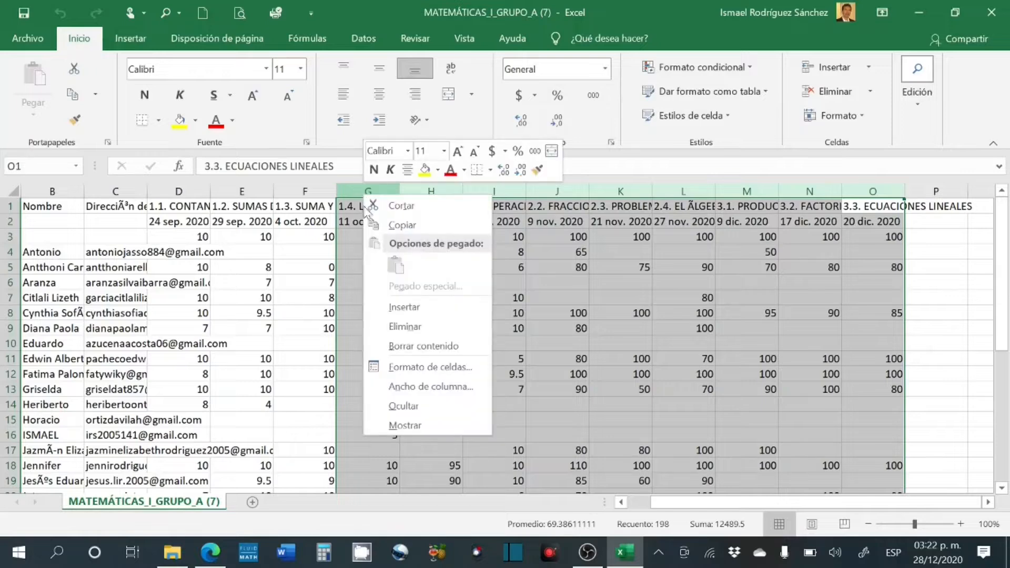
{"action": "left_click", "coordinate": [359, 190]}
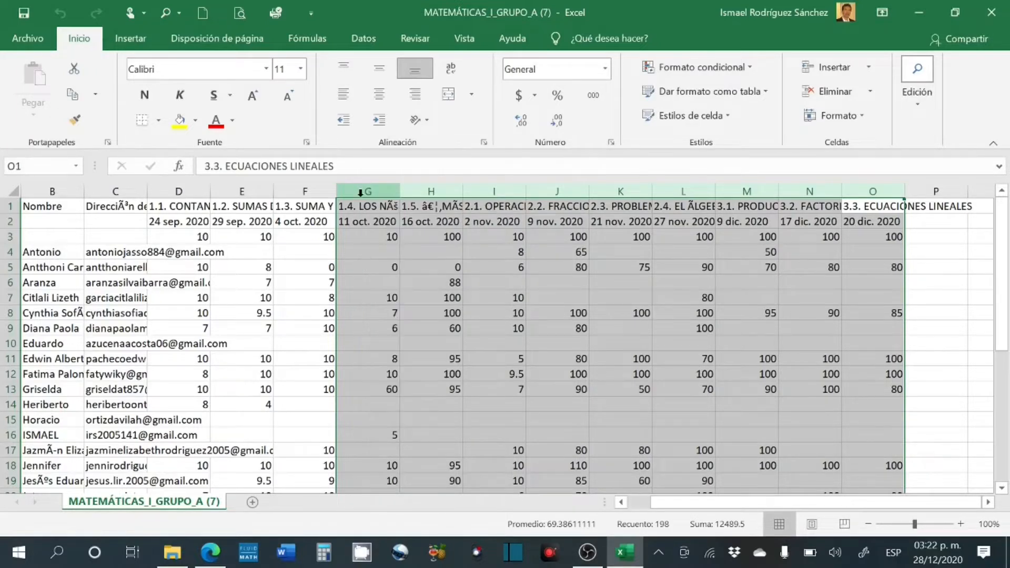
{"action": "key", "text": "Delete"}
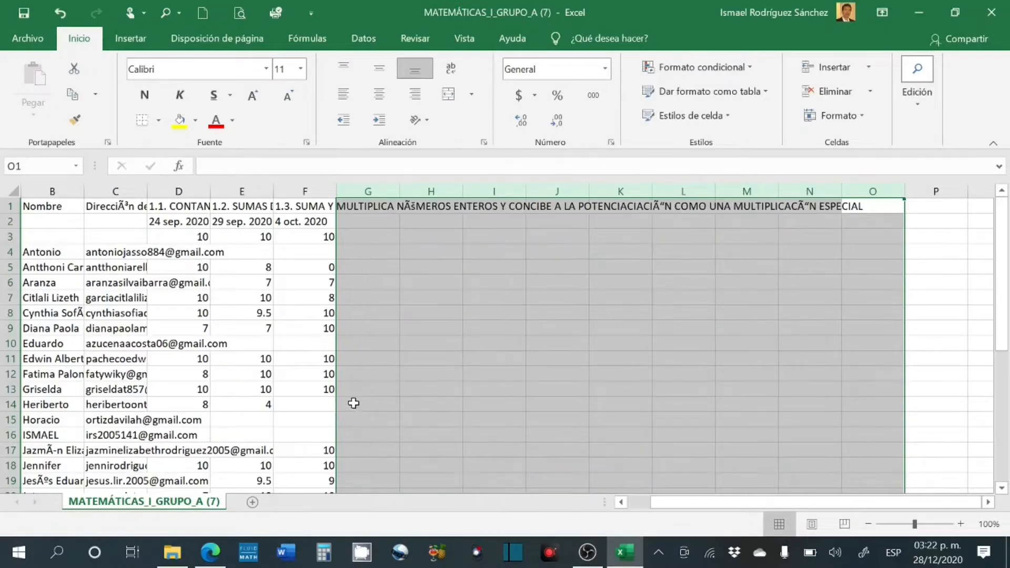
- Examine the full header titles of the remaining assignments 1.1, 1.2 and 1.3 in row 1
{"action": "left_click", "coordinate": [190, 228]}
{"action": "left_click", "coordinate": [190, 208]}
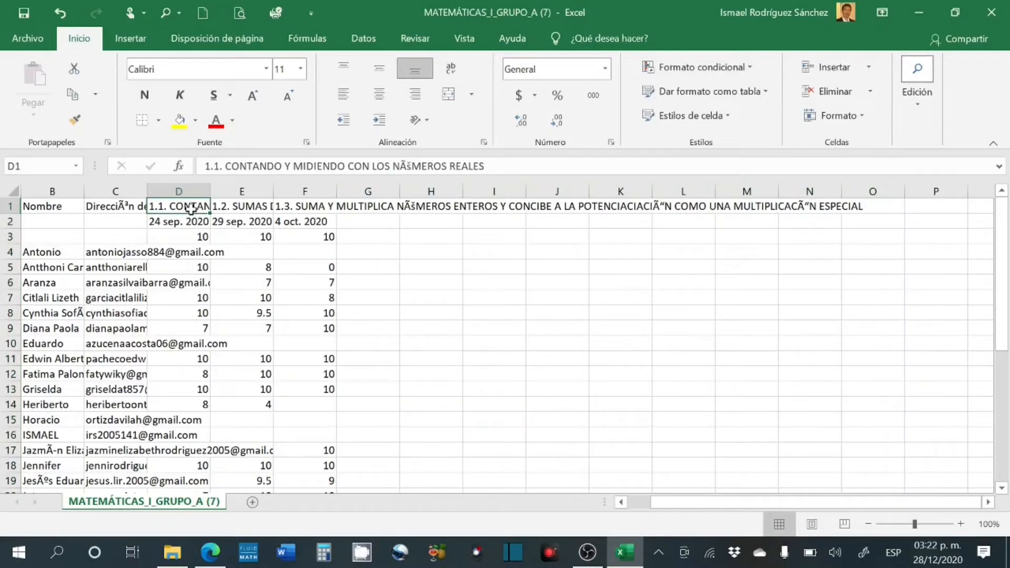
{"action": "left_click", "coordinate": [234, 206]}
{"action": "left_click", "coordinate": [292, 207]}
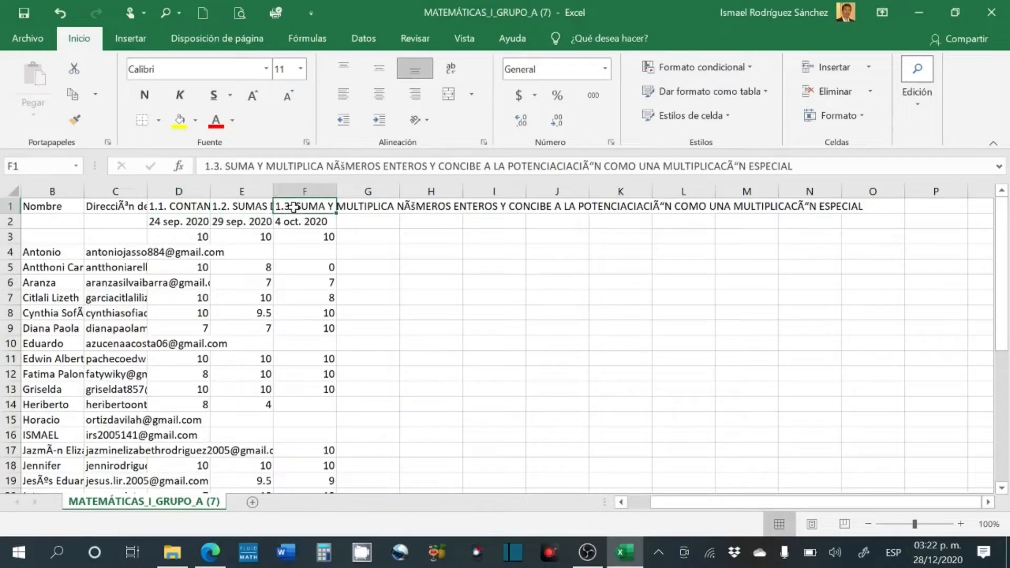
{"action": "left_click", "coordinate": [359, 206]}
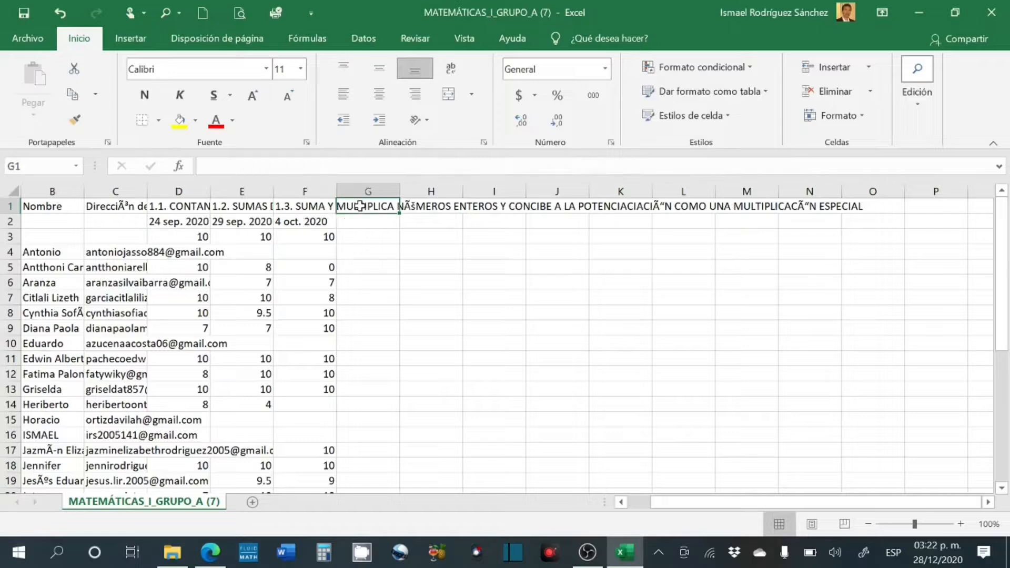
{"action": "left_click", "coordinate": [309, 206]}
{"action": "left_click", "coordinate": [250, 207]}
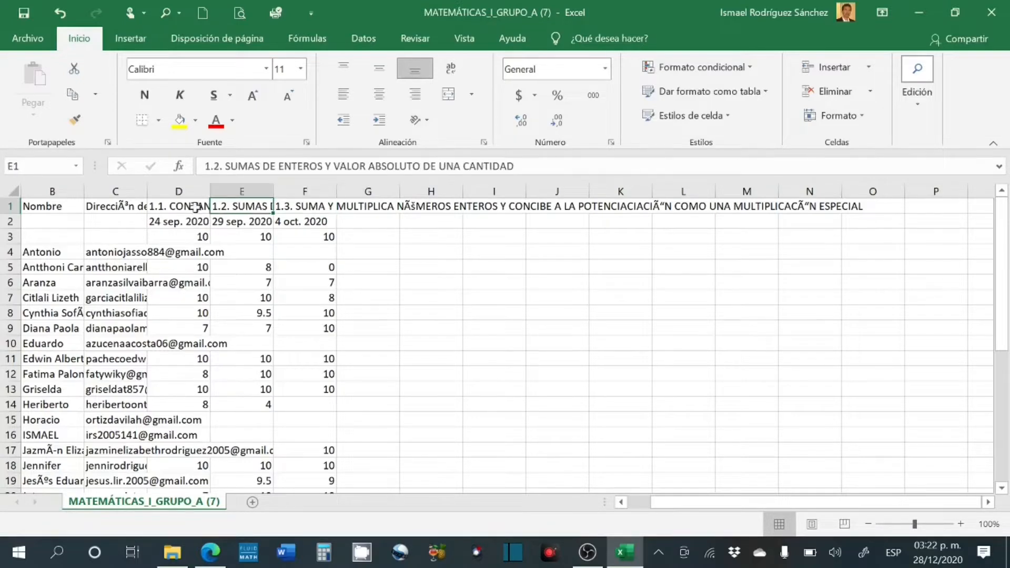
{"action": "left_click", "coordinate": [179, 208]}
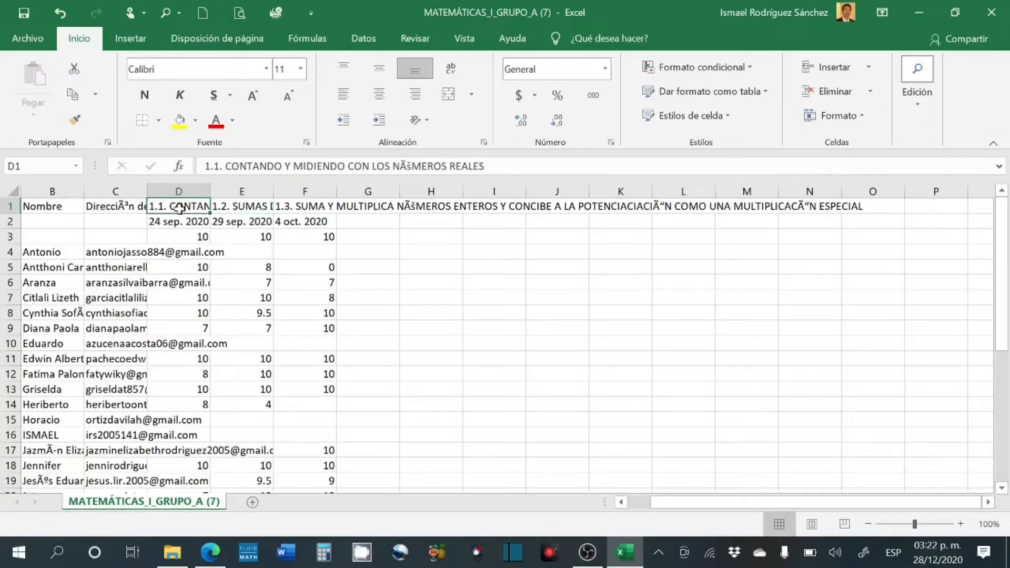
- Delete the whole column C containing the students' e-mail addresses
{"action": "left_click", "coordinate": [122, 209]}
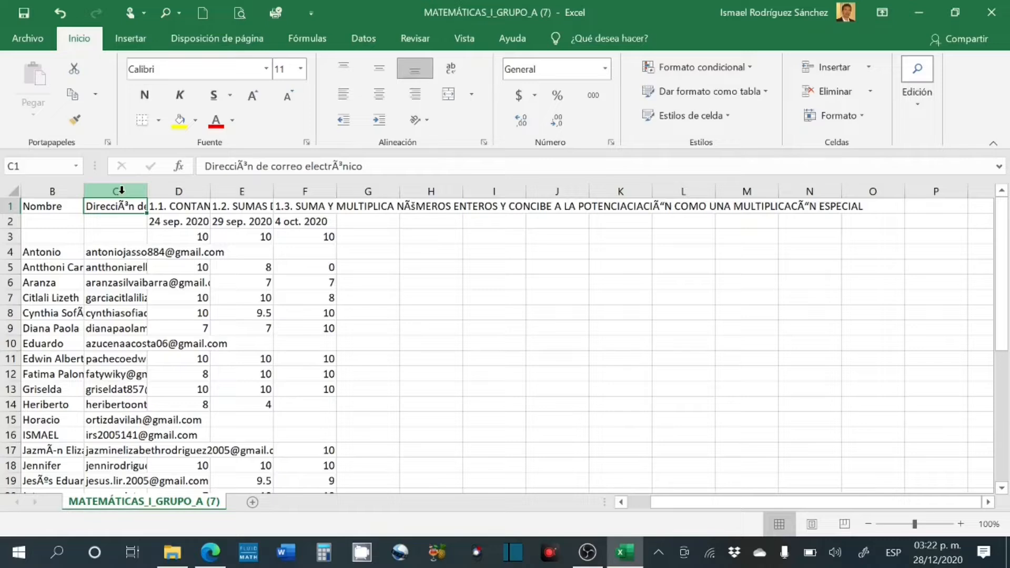
{"action": "left_click", "coordinate": [121, 191]}
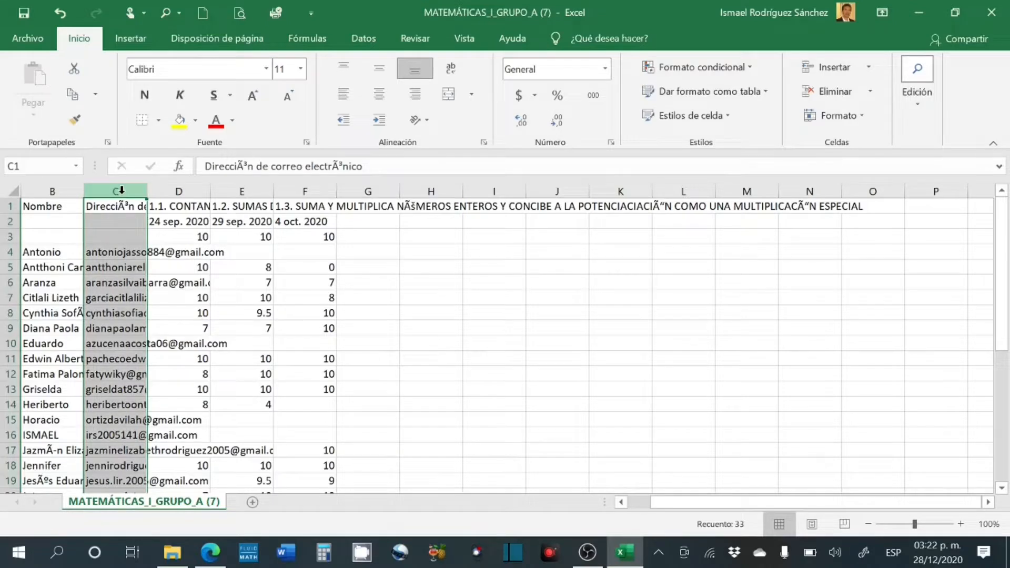
{"action": "right_click", "coordinate": [121, 190]}
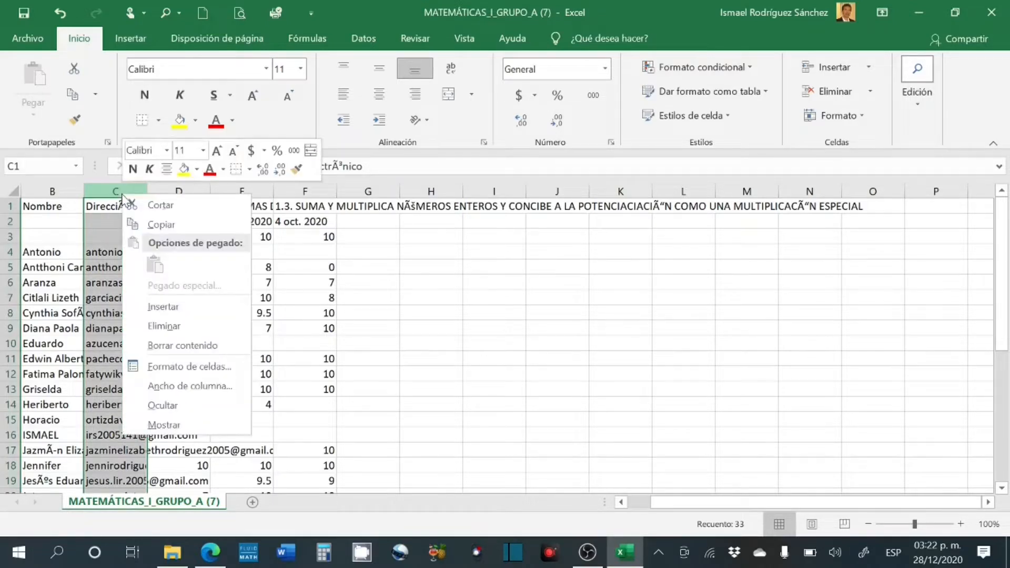
{"action": "left_click", "coordinate": [165, 327]}
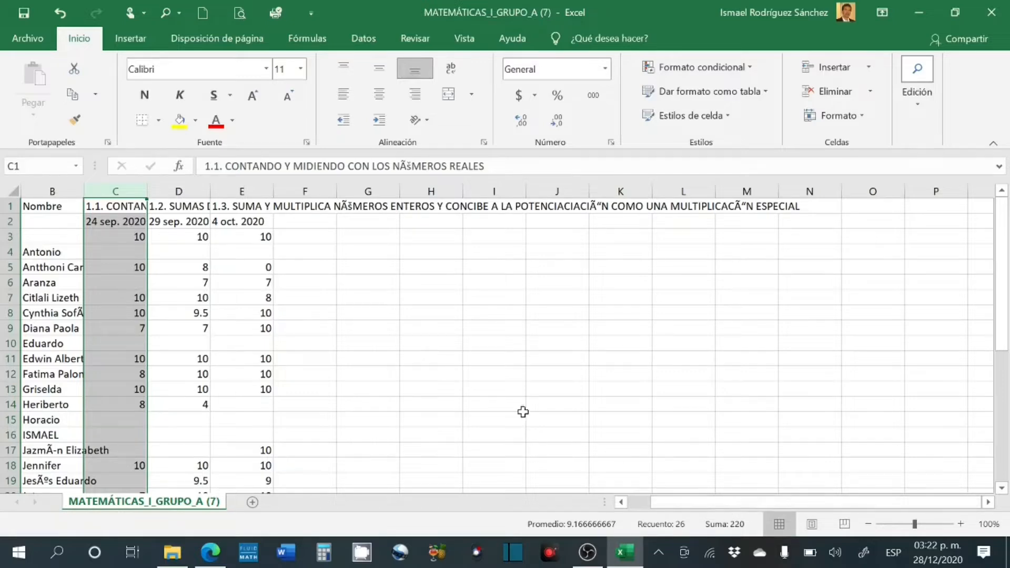
- Hide the students' surnames and first names in A4:B35 by setting their font colour to white
{"action": "left_click_drag", "start_coordinate": [704, 504], "coordinate": [683, 504]}
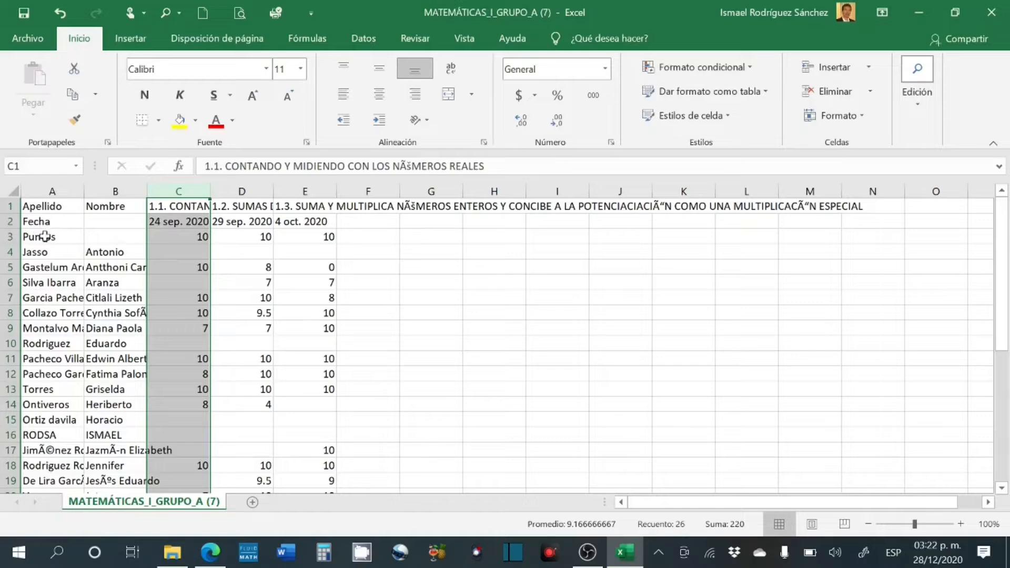
{"action": "left_click_drag", "start_coordinate": [45, 253], "coordinate": [116, 451]}
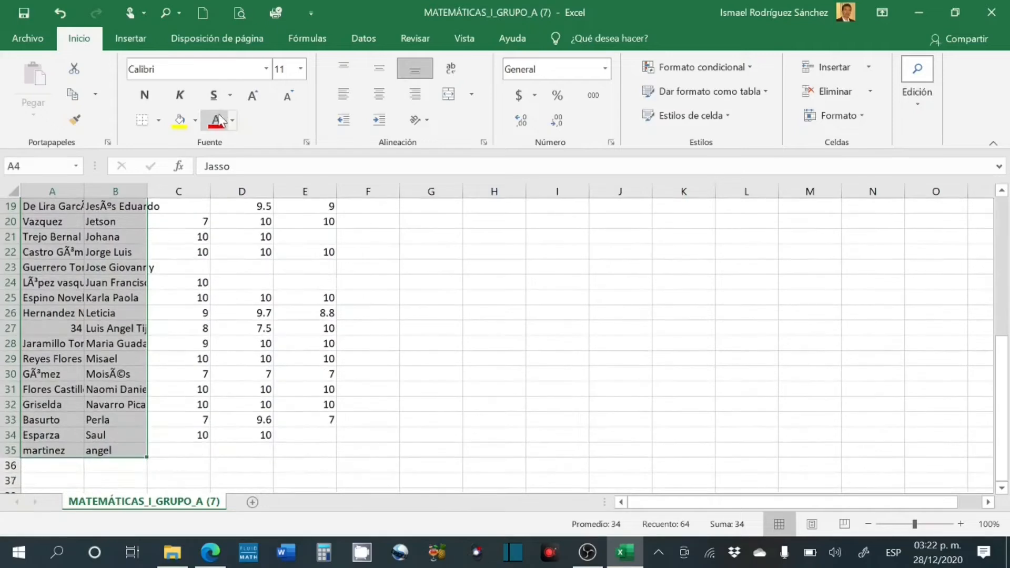
{"action": "left_click", "coordinate": [232, 120]}
{"action": "left_click", "coordinate": [209, 179]}
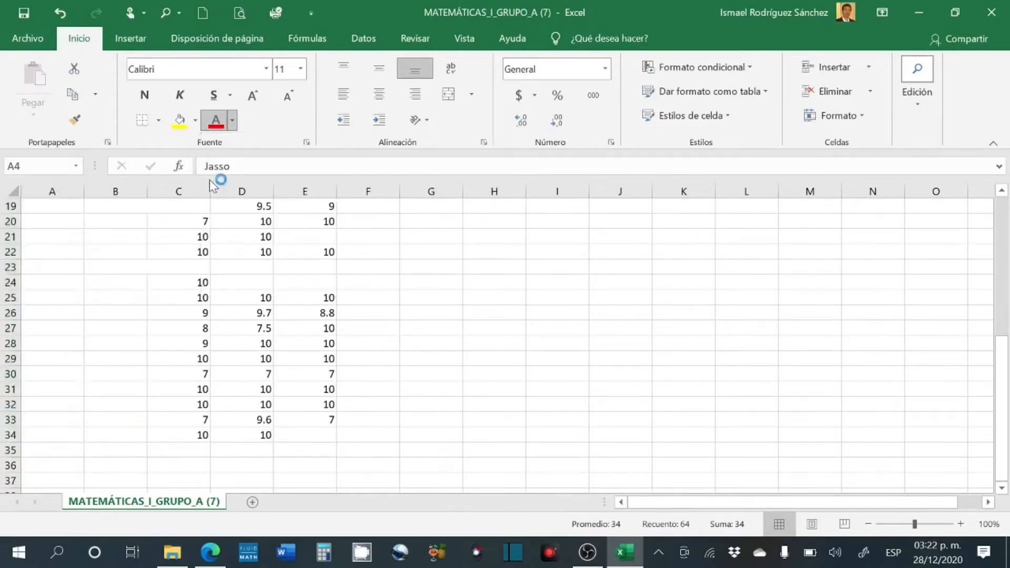
{"action": "scroll", "coordinate": [210, 189], "scroll_direction": "up", "scroll_amount": 6}
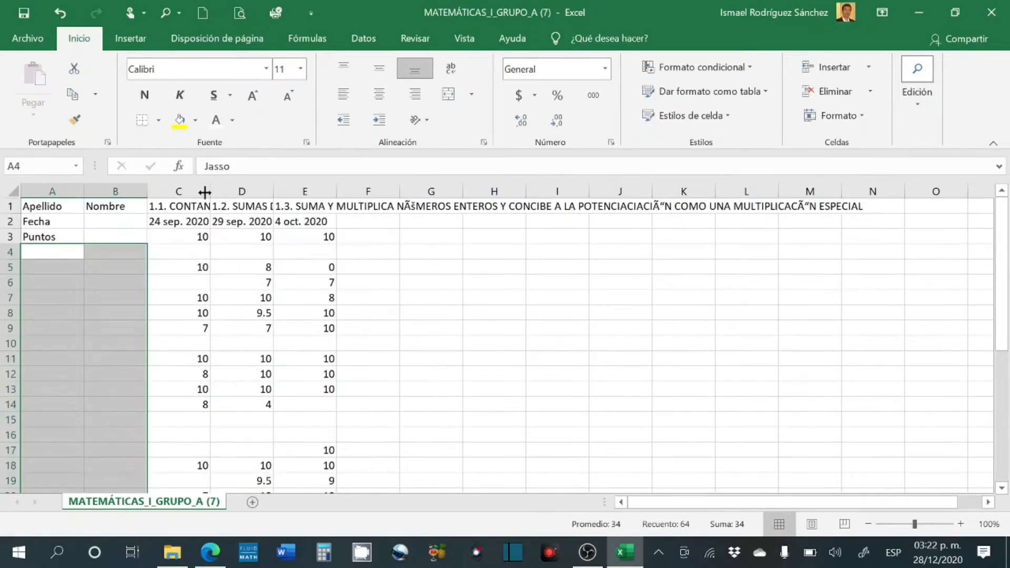
{"action": "double_click", "coordinate": [530, 308]}
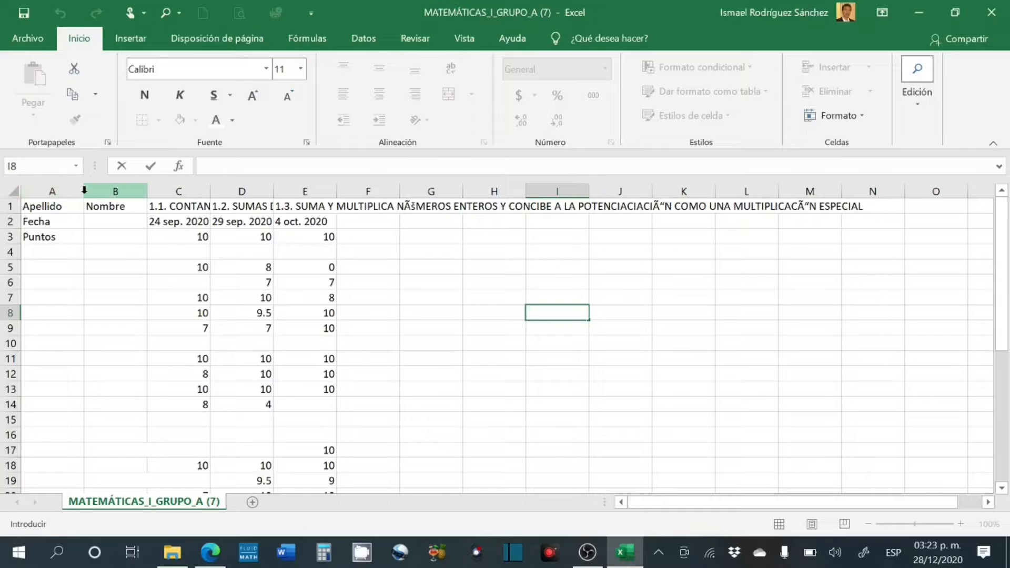
- Widen the Apellido column A to nearly double its width and the Nombre column B by about a third
{"action": "left_click", "coordinate": [477, 307]}
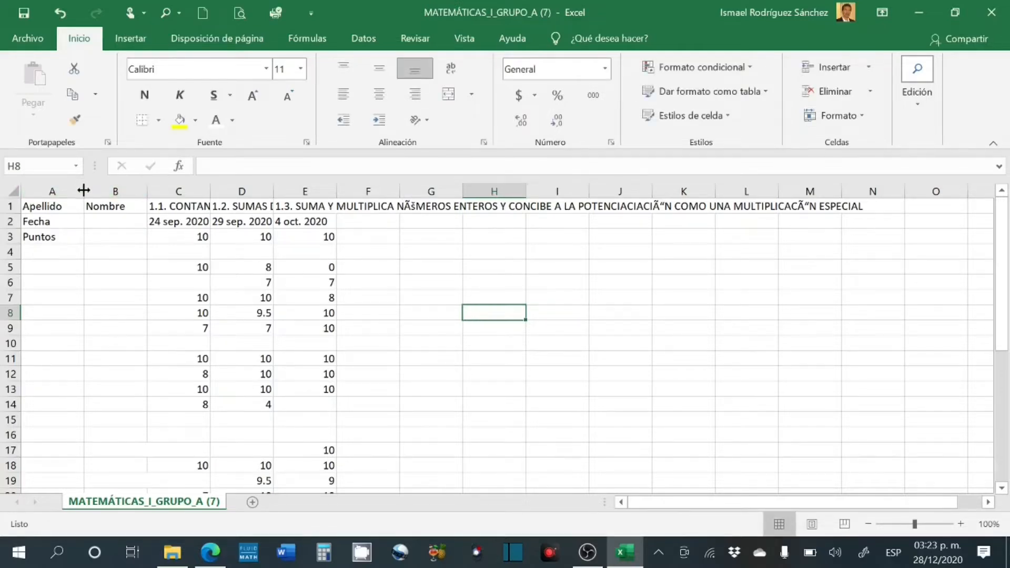
{"action": "left_click_drag", "start_coordinate": [84, 190], "coordinate": [135, 192]}
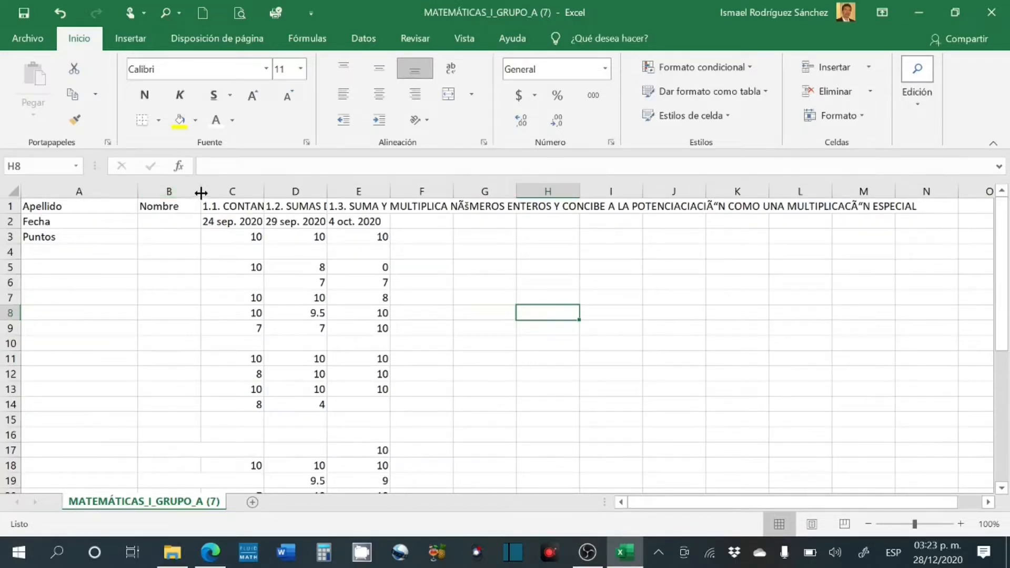
{"action": "left_click_drag", "start_coordinate": [200, 193], "coordinate": [224, 195]}
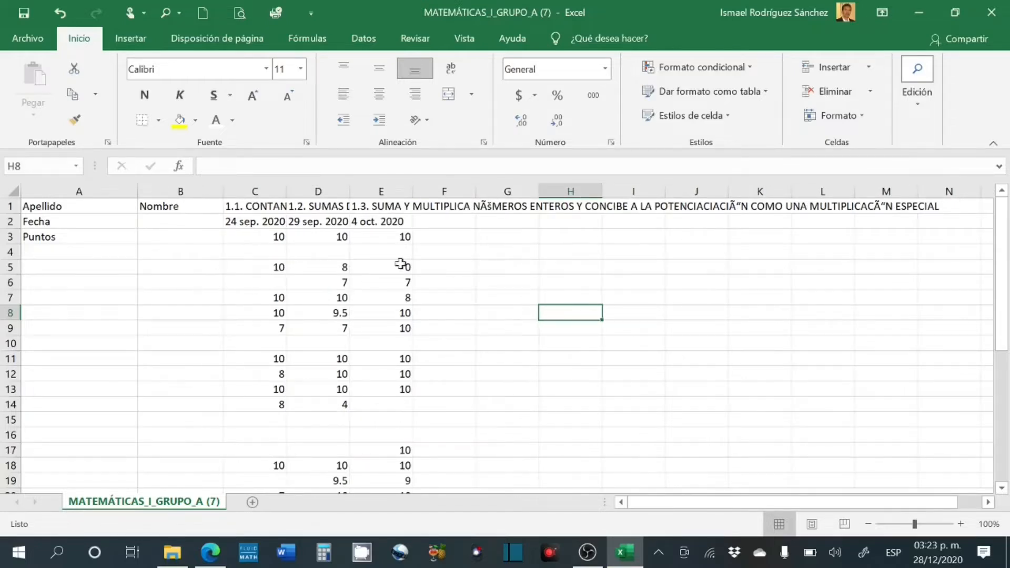
- Insert an empty row above the header row that holds Apellido, Nombre and the assignment titles
{"action": "left_click", "coordinate": [269, 206]}
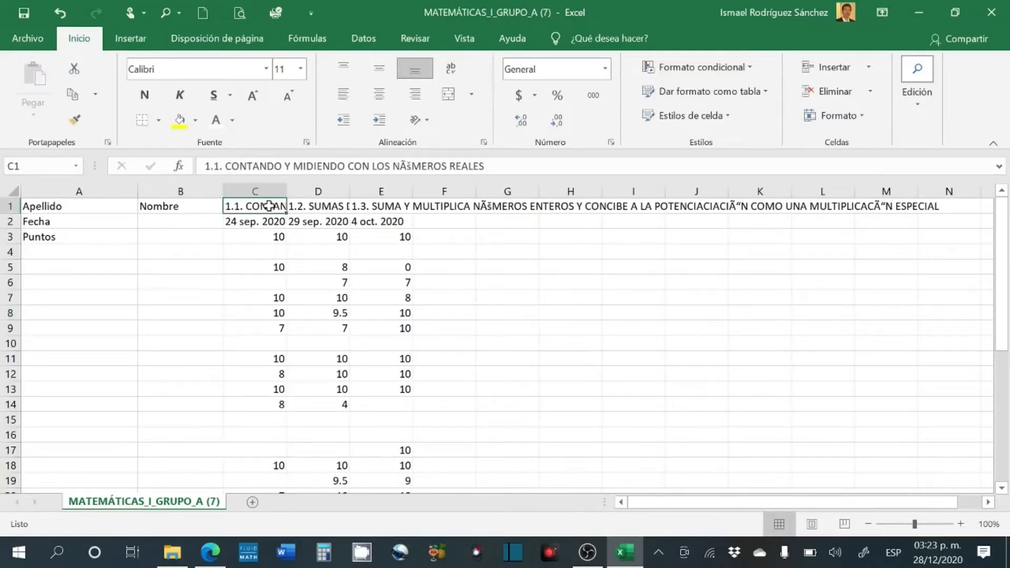
{"action": "left_click", "coordinate": [314, 209]}
{"action": "left_click", "coordinate": [374, 209]}
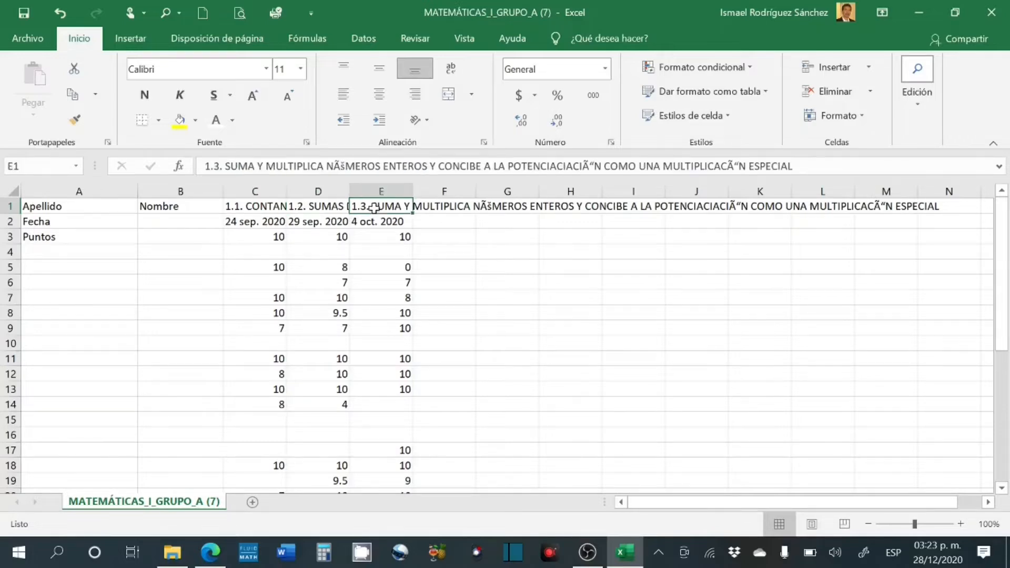
{"action": "left_click", "coordinate": [429, 209]}
{"action": "left_click", "coordinate": [394, 209]}
{"action": "left_click", "coordinate": [7, 205]}
{"action": "right_click", "coordinate": [11, 208]}
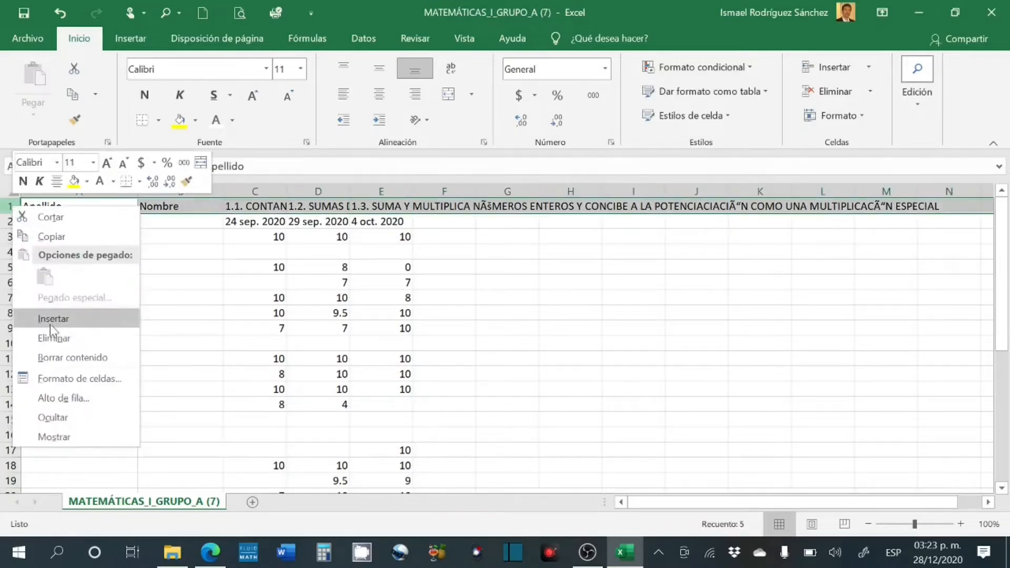
{"action": "key", "text": "Escape"}
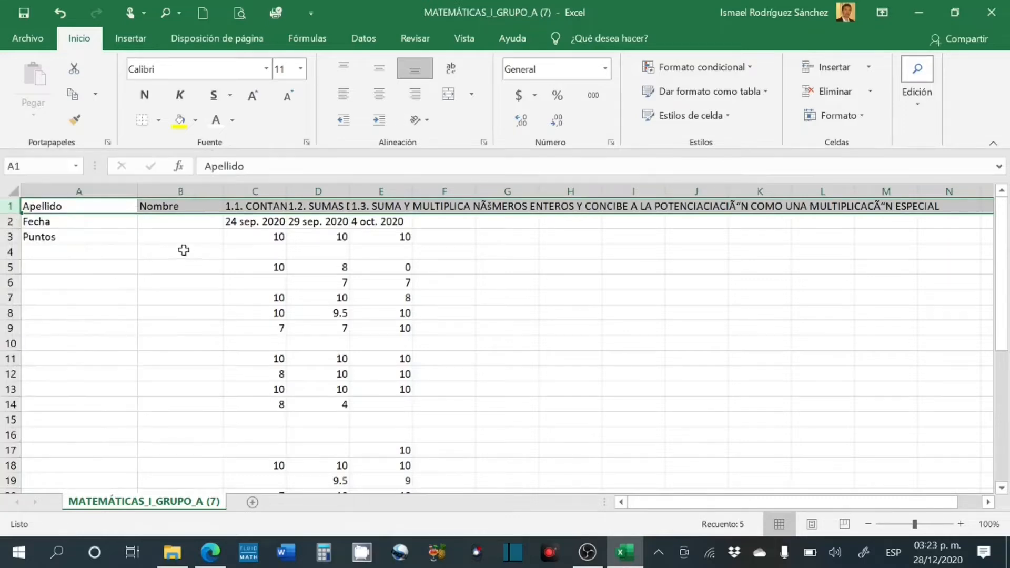
{"action": "right_click", "coordinate": [8, 206]}
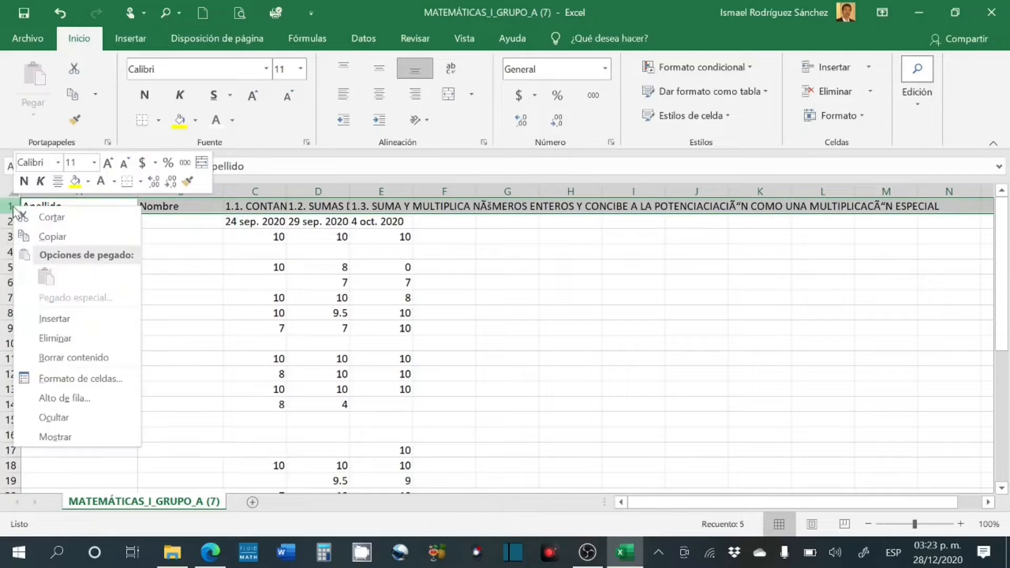
{"action": "left_click", "coordinate": [54, 319]}
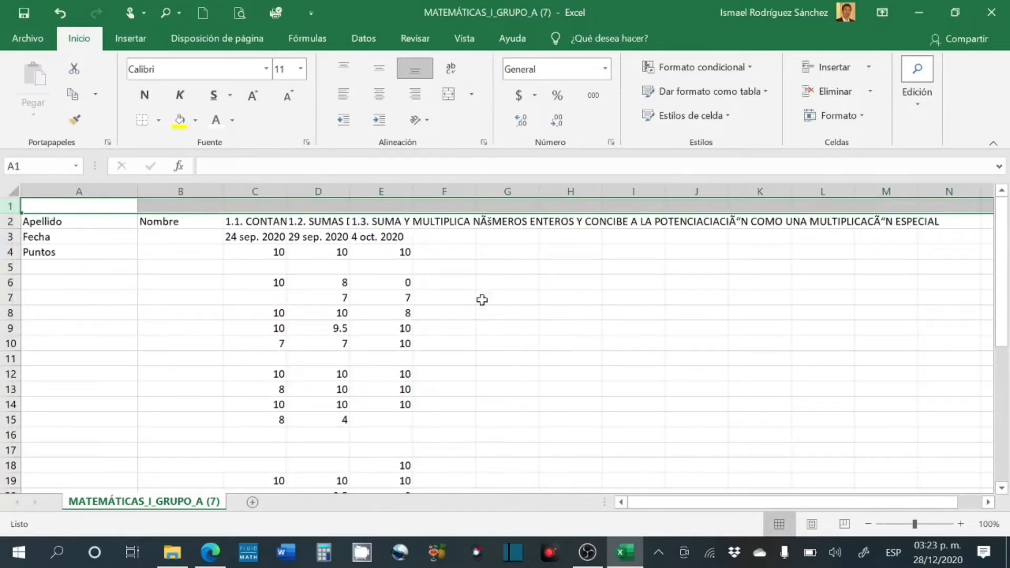
{"action": "left_click", "coordinate": [616, 362]}
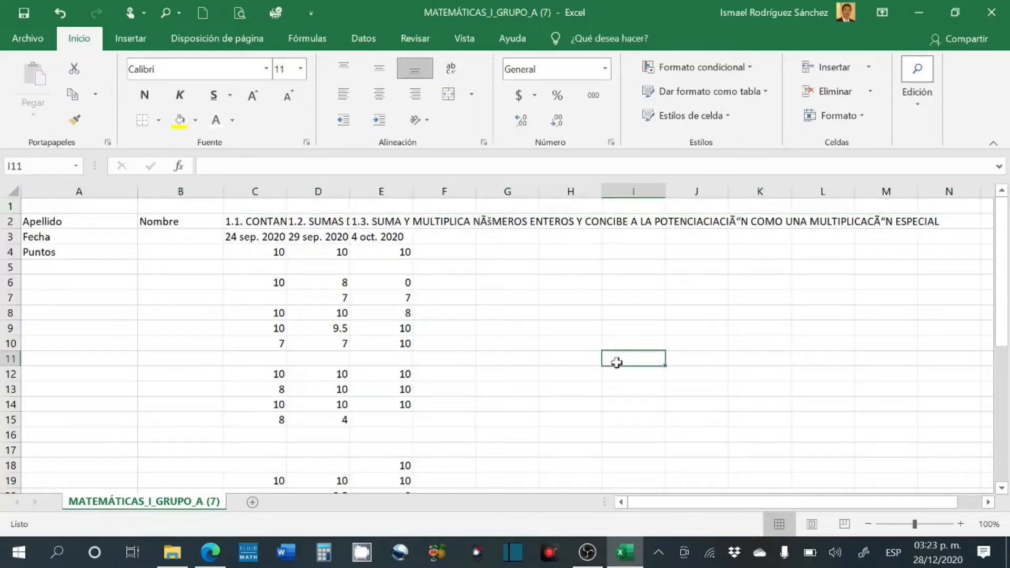
- Rotate the assignment headers 1.1, 1.2 and 1.3 in C2:E2 to the ascending angle orientation (Ángulo ascendente)
{"action": "left_click", "coordinate": [267, 223]}
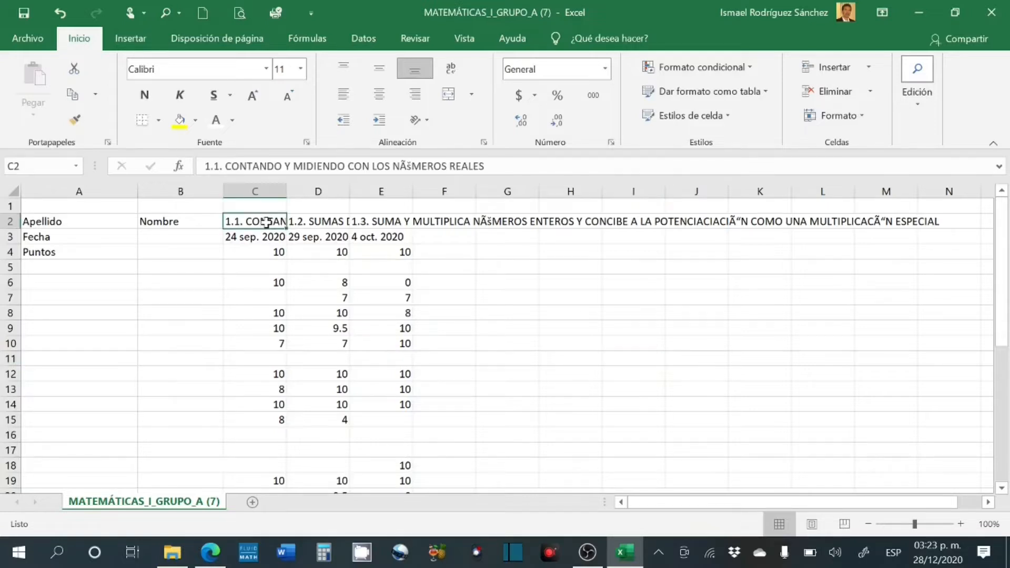
{"action": "left_click", "coordinate": [414, 122]}
{"action": "left_click", "coordinate": [448, 150]}
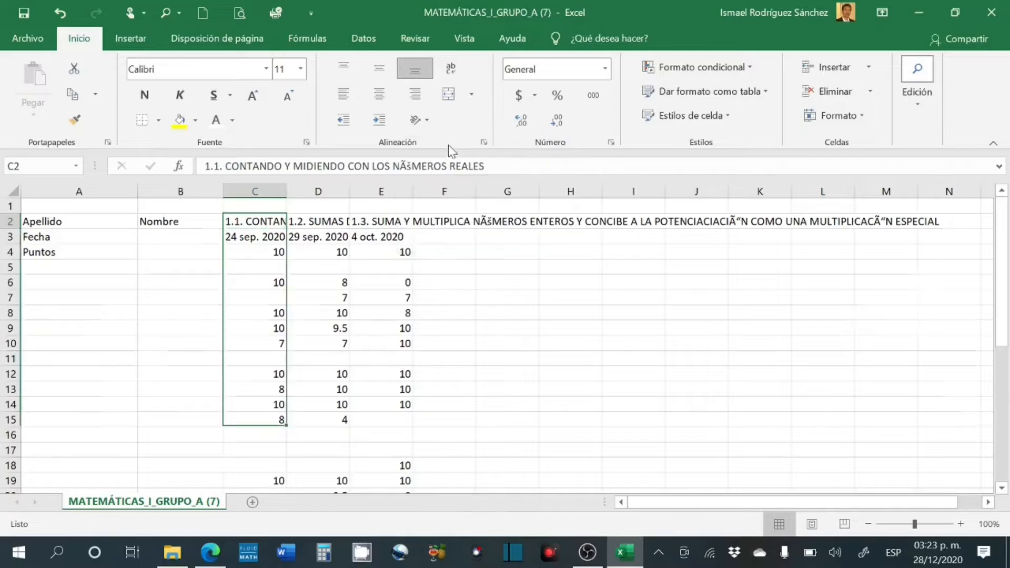
{"action": "left_click", "coordinate": [329, 418]}
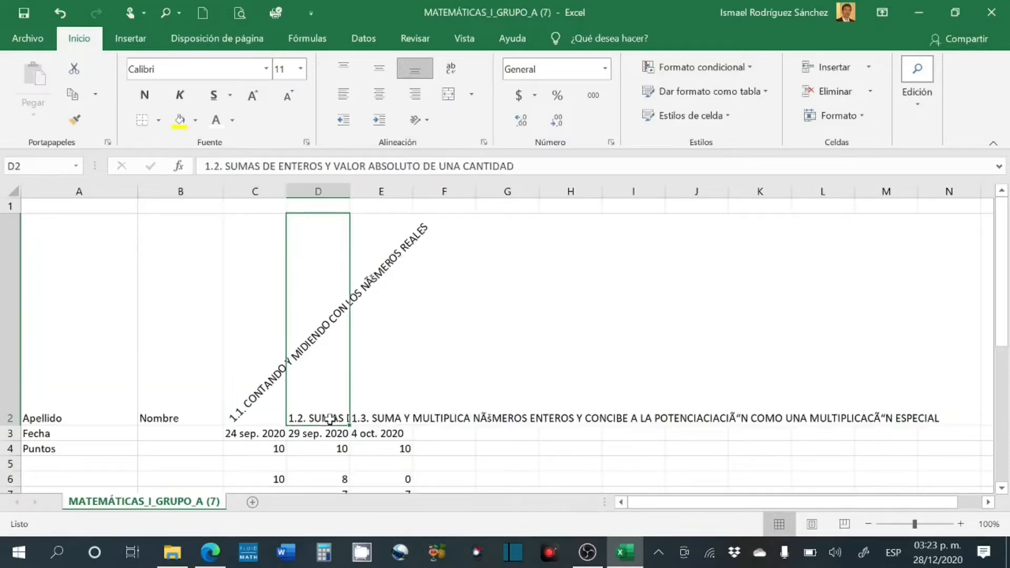
{"action": "left_click", "coordinate": [416, 122]}
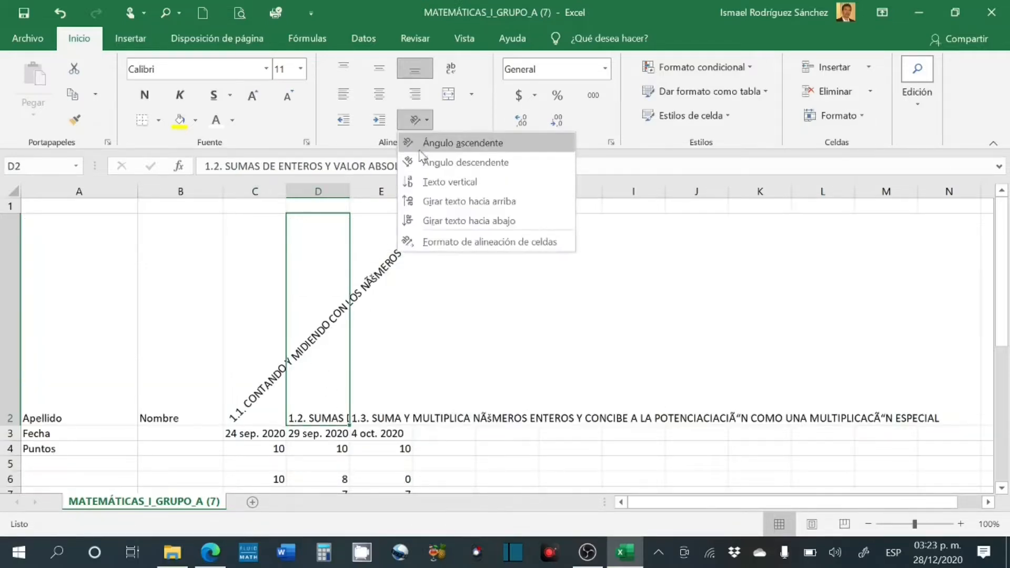
{"action": "left_click", "coordinate": [432, 145]}
{"action": "left_click", "coordinate": [377, 438]}
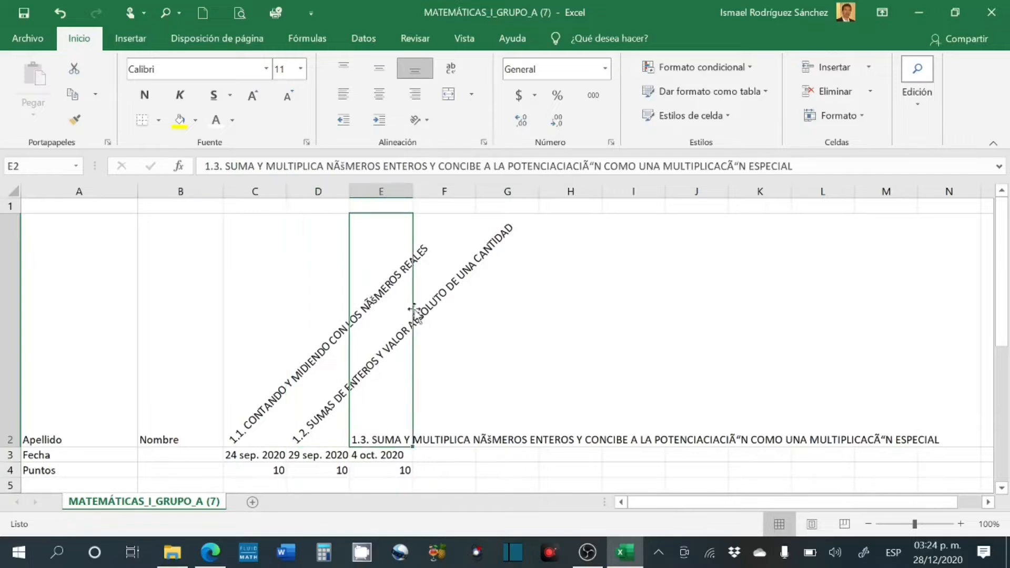
{"action": "left_click", "coordinate": [416, 120]}
{"action": "left_click", "coordinate": [444, 146]}
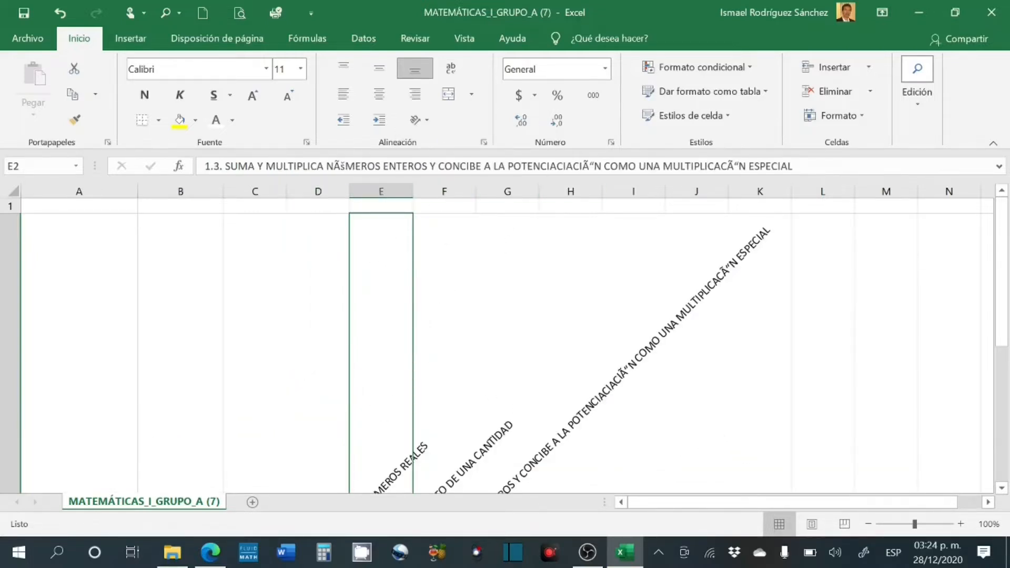
- Shorten the 1.3 header in E2 by removing all of its text after "ENTEROS"
{"action": "key", "text": "Return"}
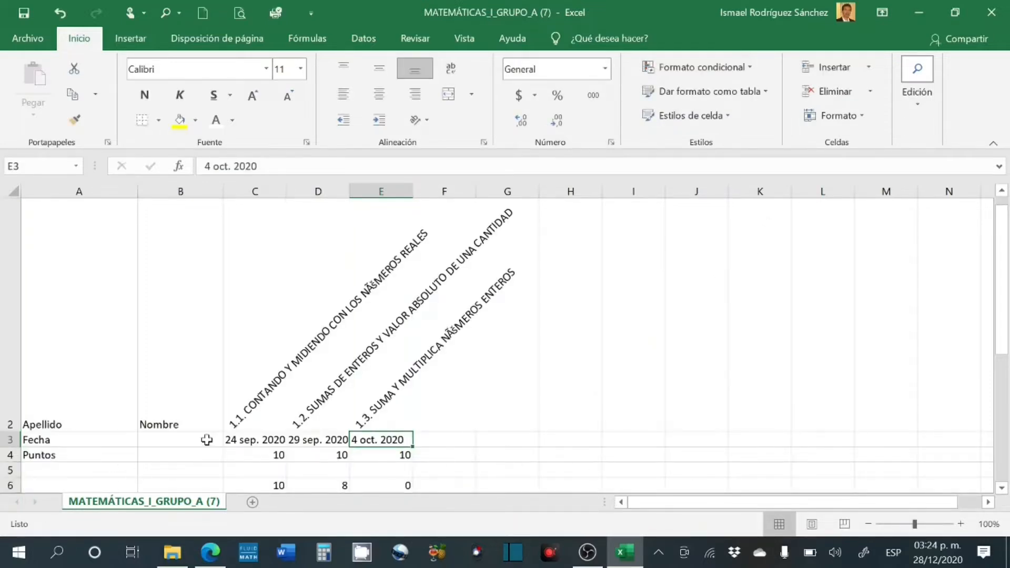
{"action": "scroll", "coordinate": [207, 436], "scroll_direction": "down", "scroll_amount": 1}
{"action": "scroll", "coordinate": [207, 436], "scroll_direction": "up", "scroll_amount": 2}
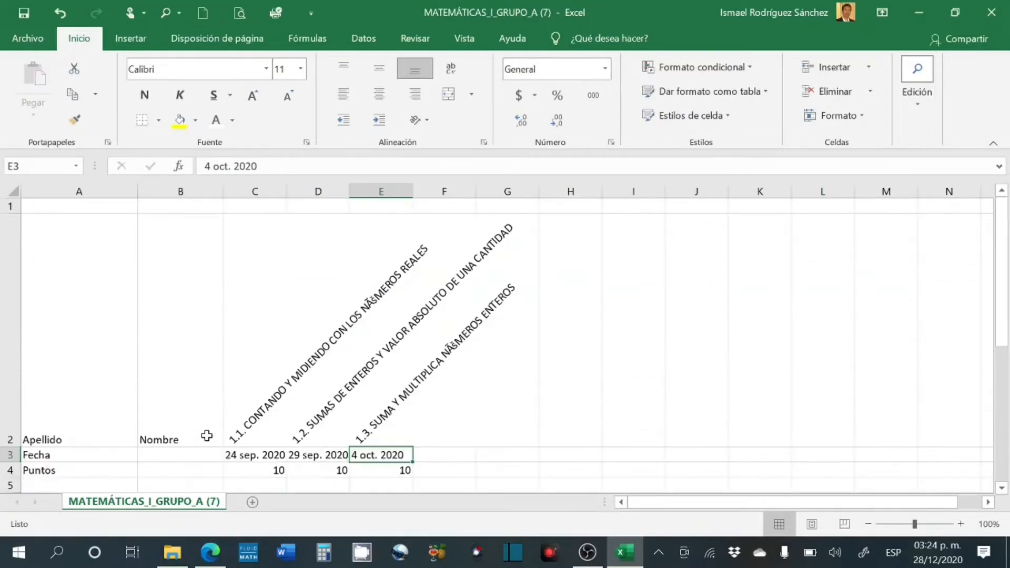
- Abbreviate the last word of the 1.2 header in D2 to "CANT."
{"action": "left_click", "coordinate": [305, 437]}
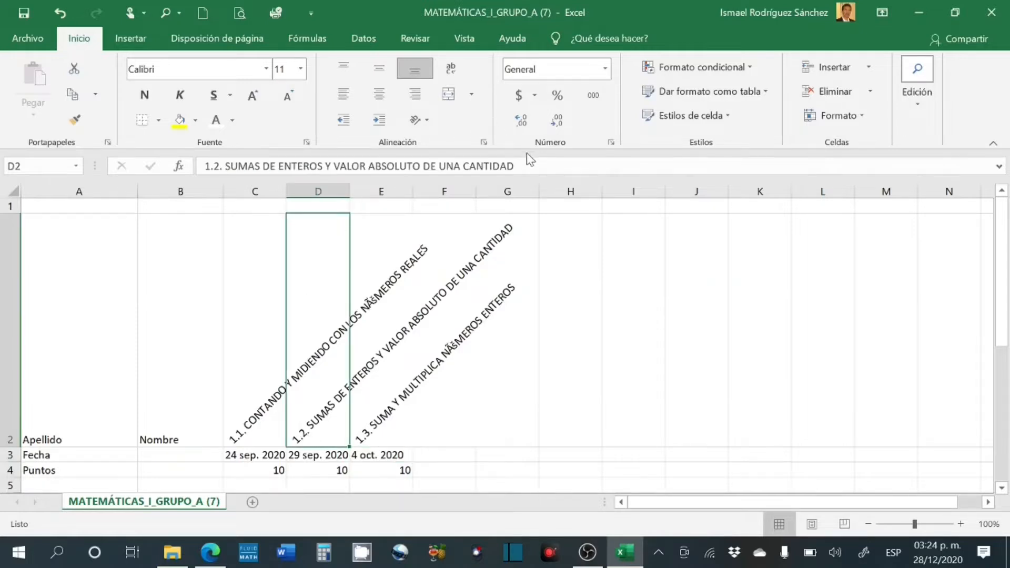
{"action": "left_click", "coordinate": [515, 167]}
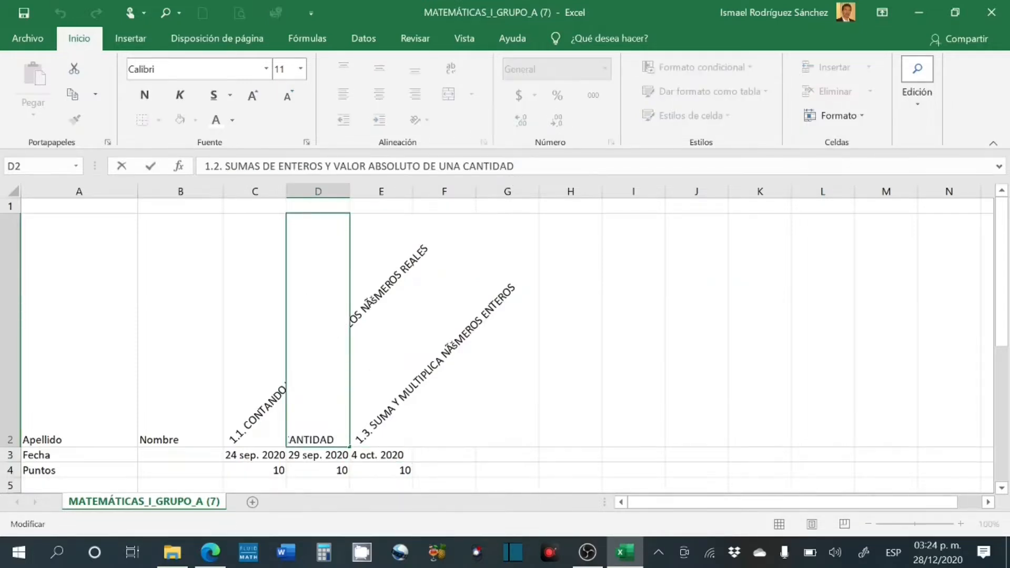
{"action": "key", "text": "BackSpace"}
{"action": "key", "text": "BackSpace"}
{"action": "key", "text": "BackSpace"}
{"action": "key", "text": "BackSpace"}
{"action": "type", "text": "."}
{"action": "key", "text": "Return"}
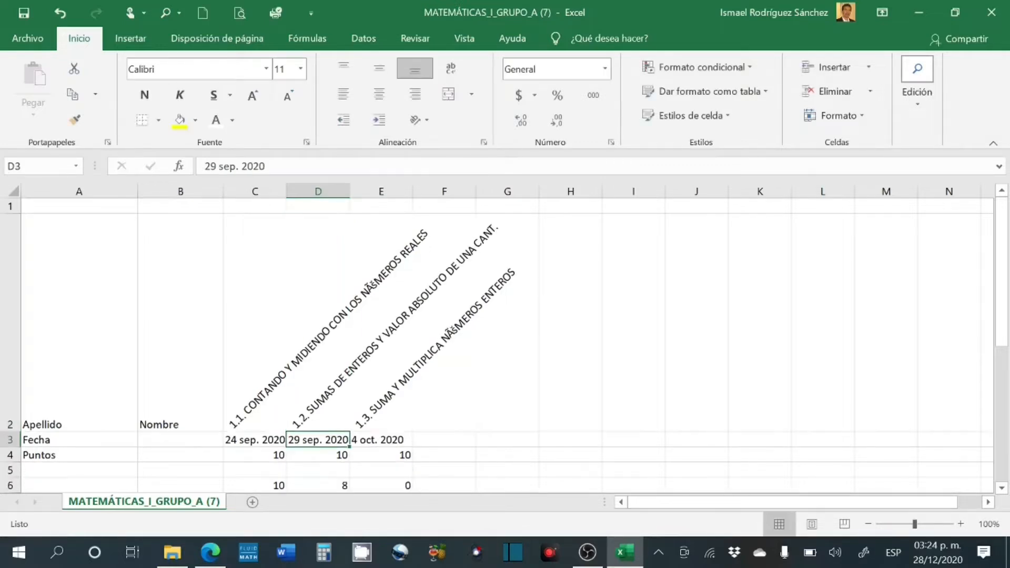
- Apply all borders to the gradebook range A2:G35
{"action": "scroll", "coordinate": [647, 359], "scroll_direction": "down", "scroll_amount": 2}
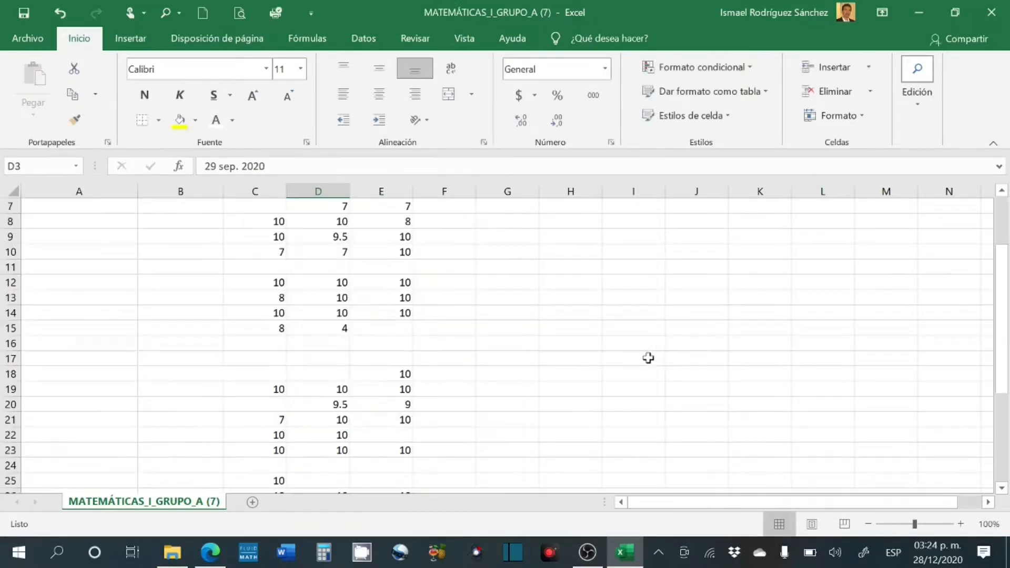
{"action": "scroll", "coordinate": [588, 376], "scroll_direction": "up", "scroll_amount": 3}
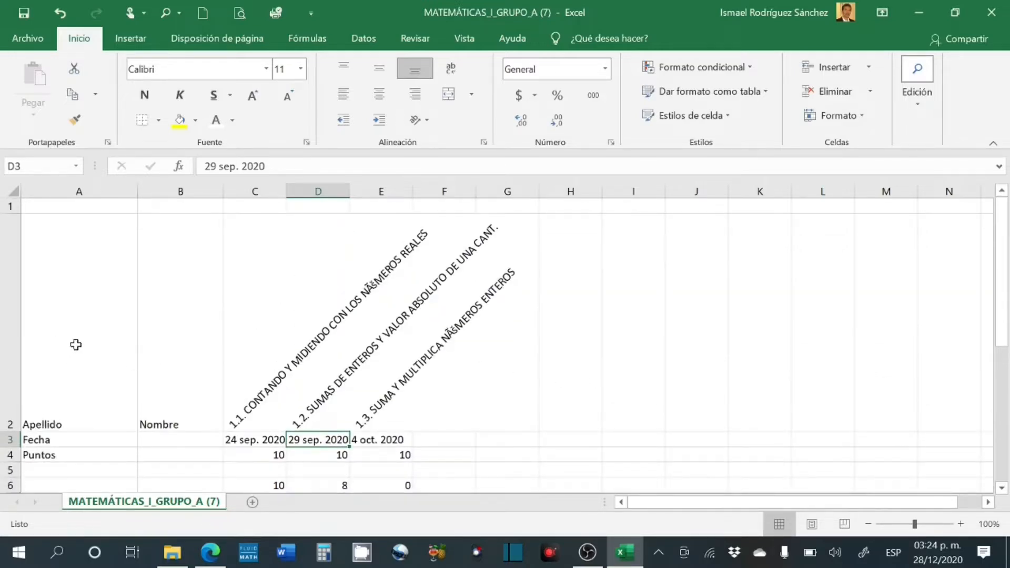
{"action": "left_click", "coordinate": [95, 206]}
{"action": "left_click_drag", "start_coordinate": [97, 275], "coordinate": [506, 451]}
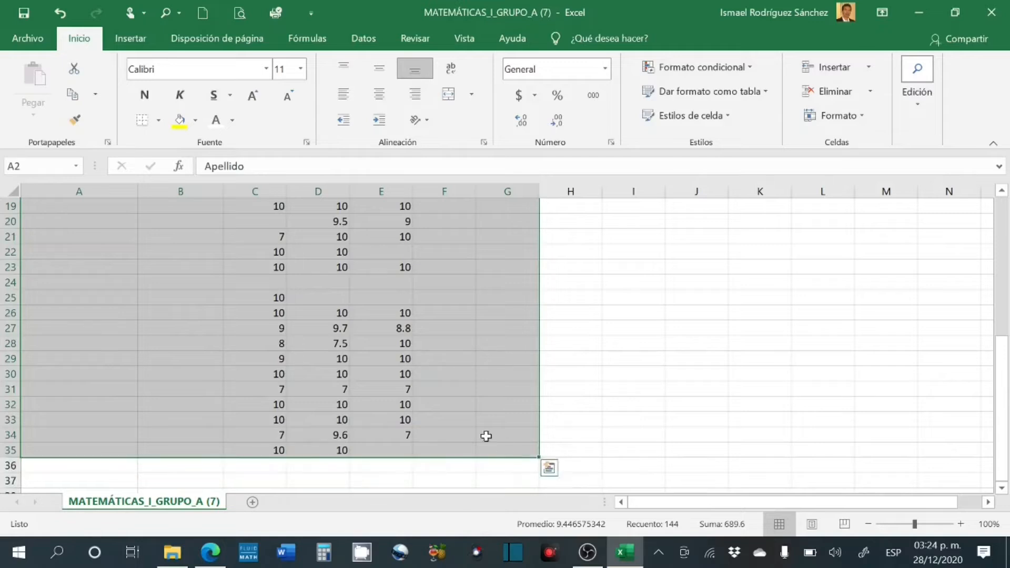
{"action": "left_click", "coordinate": [157, 120]}
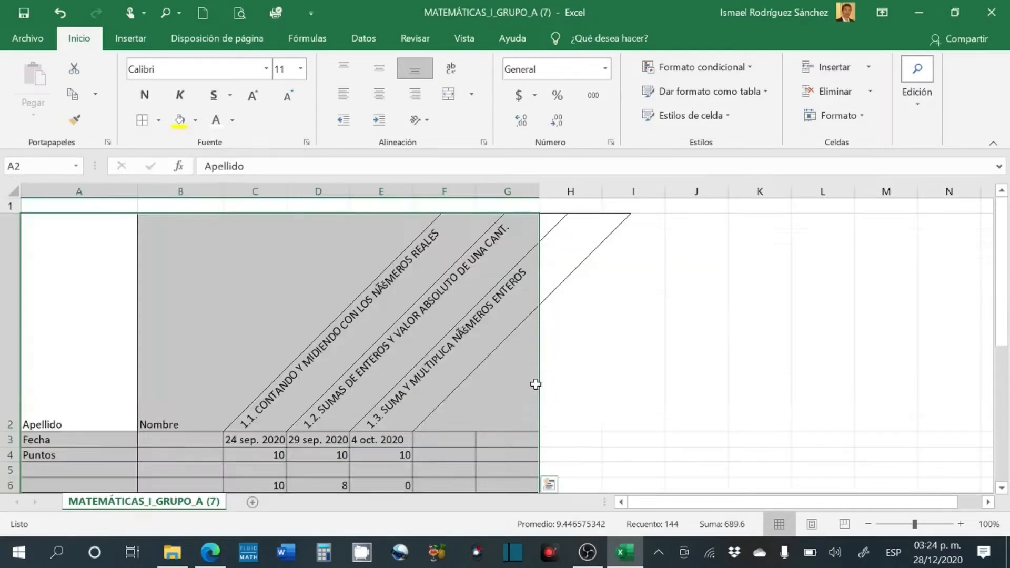
{"action": "left_click_drag", "start_coordinate": [647, 504], "coordinate": [646, 504]}
{"action": "scroll", "coordinate": [326, 345], "scroll_direction": "down", "scroll_amount": 1}
{"action": "scroll", "coordinate": [323, 344], "scroll_direction": "up", "scroll_amount": 1}
{"action": "scroll", "coordinate": [323, 344], "scroll_direction": "down", "scroll_amount": 2}
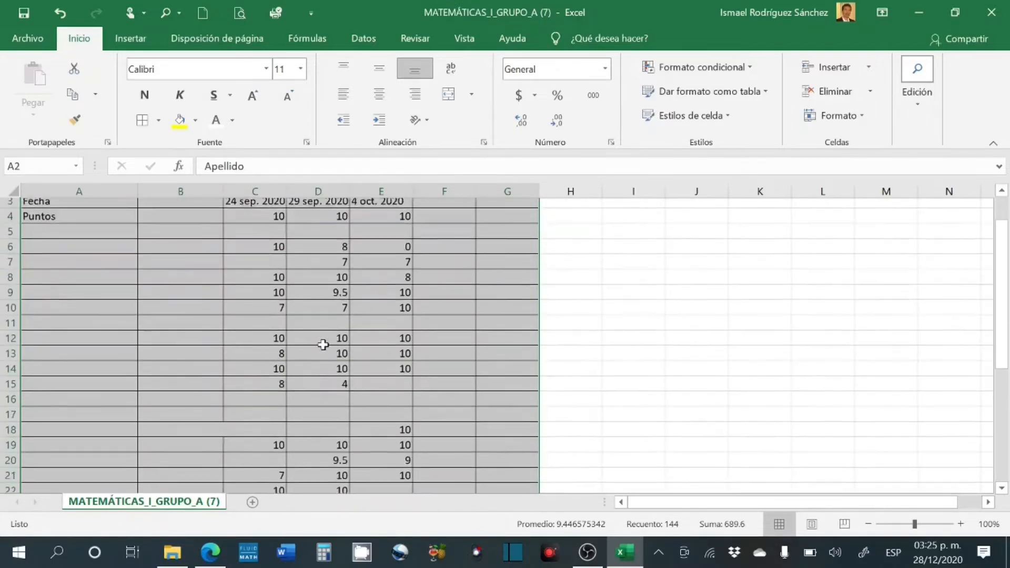
{"action": "scroll", "coordinate": [323, 344], "scroll_direction": "up", "scroll_amount": 2}
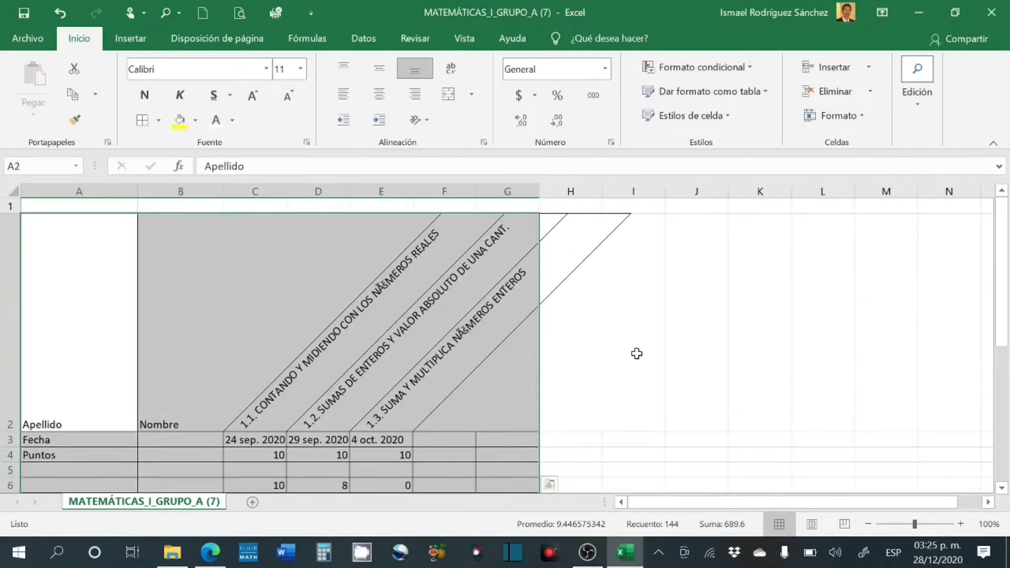
- Centre the headers, dates and grades in C2:G35 horizontally
{"action": "left_click", "coordinate": [313, 365]}
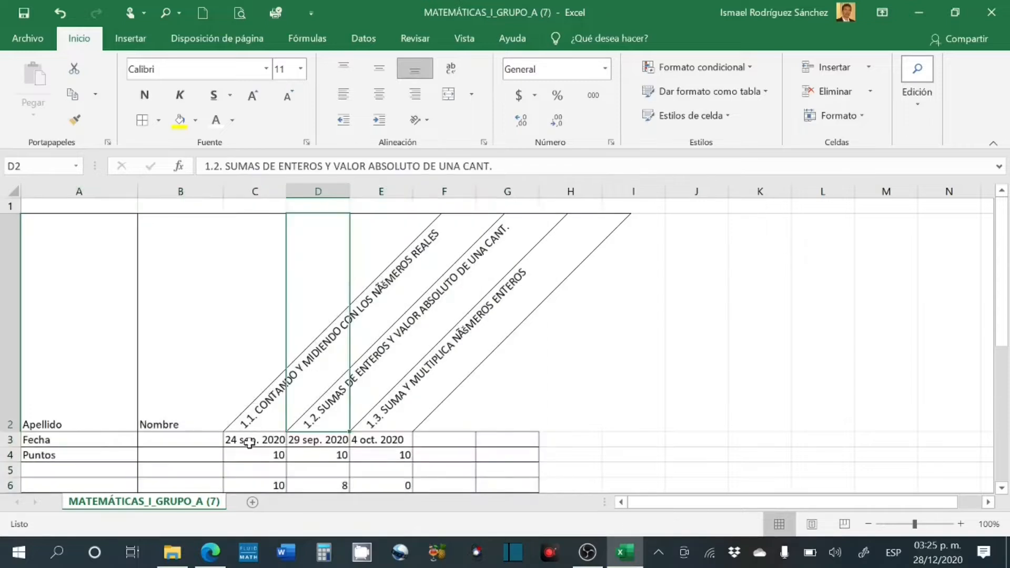
{"action": "left_click", "coordinate": [263, 422]}
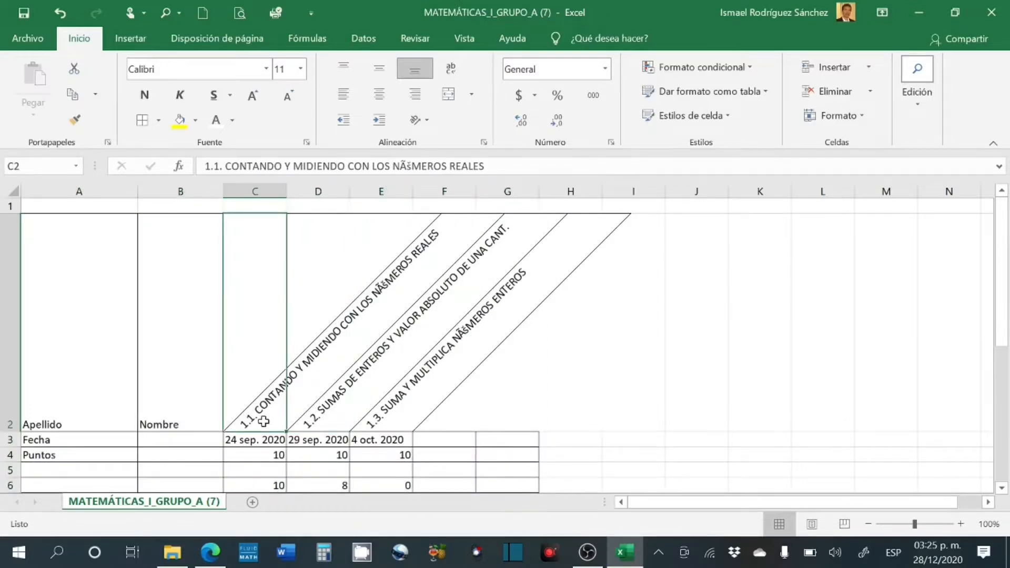
{"action": "left_click_drag", "start_coordinate": [262, 422], "coordinate": [492, 451]}
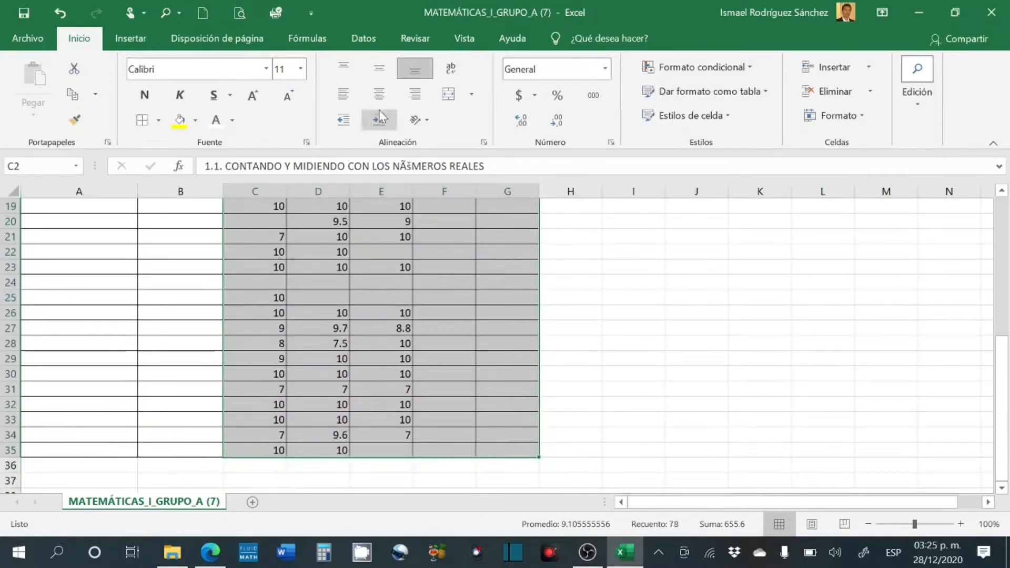
{"action": "left_click", "coordinate": [379, 95]}
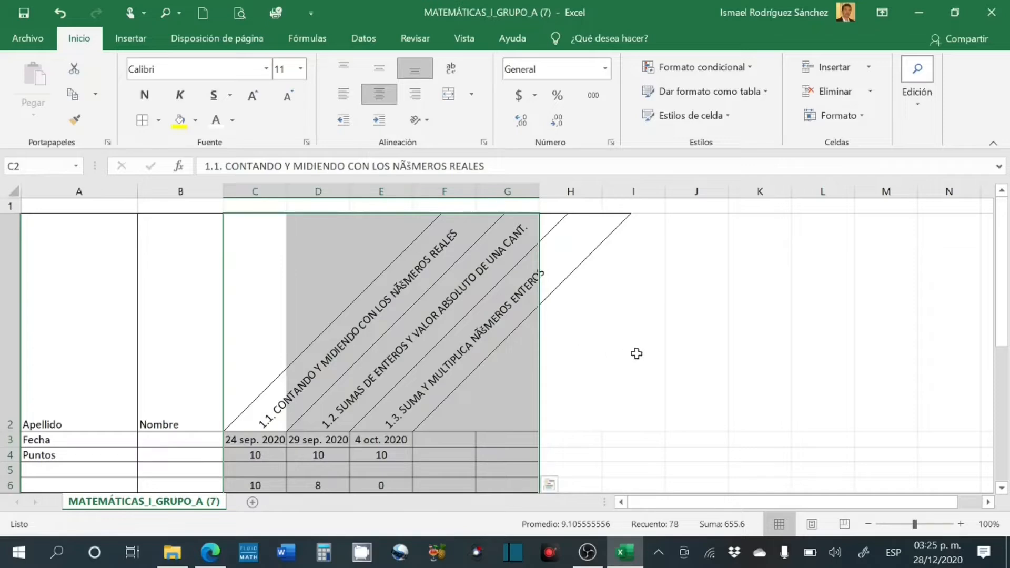
{"action": "left_click", "coordinate": [656, 356]}
{"action": "scroll", "coordinate": [640, 399], "scroll_direction": "down", "scroll_amount": 2}
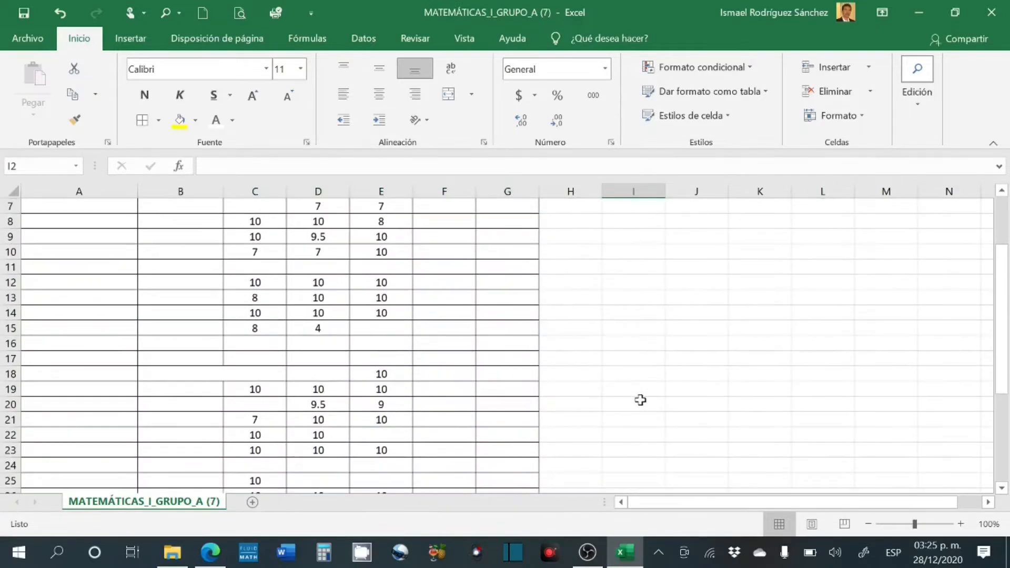
{"action": "scroll", "coordinate": [593, 346], "scroll_direction": "up", "scroll_amount": 2}
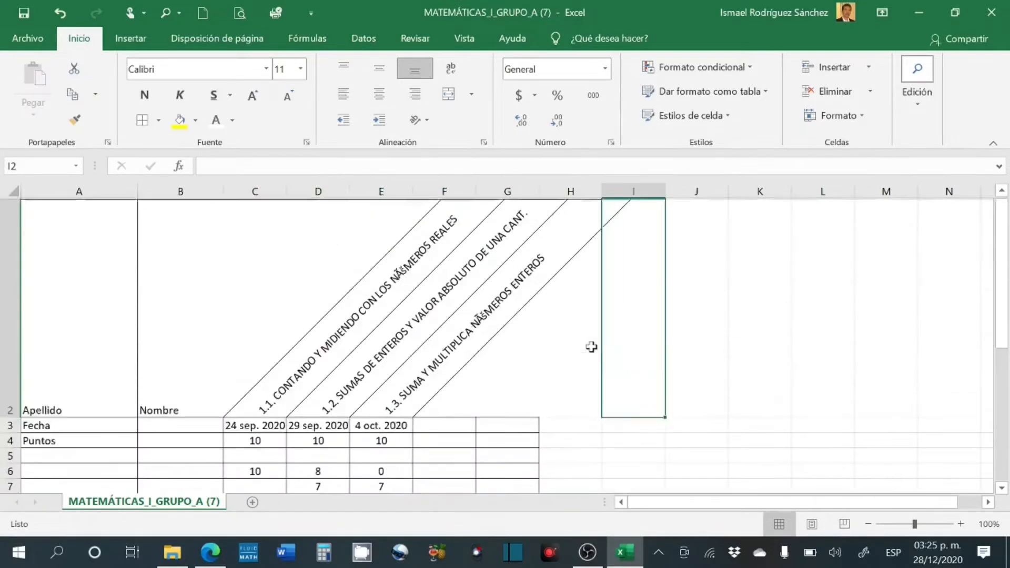
{"action": "scroll", "coordinate": [591, 347], "scroll_direction": "up", "scroll_amount": 1}
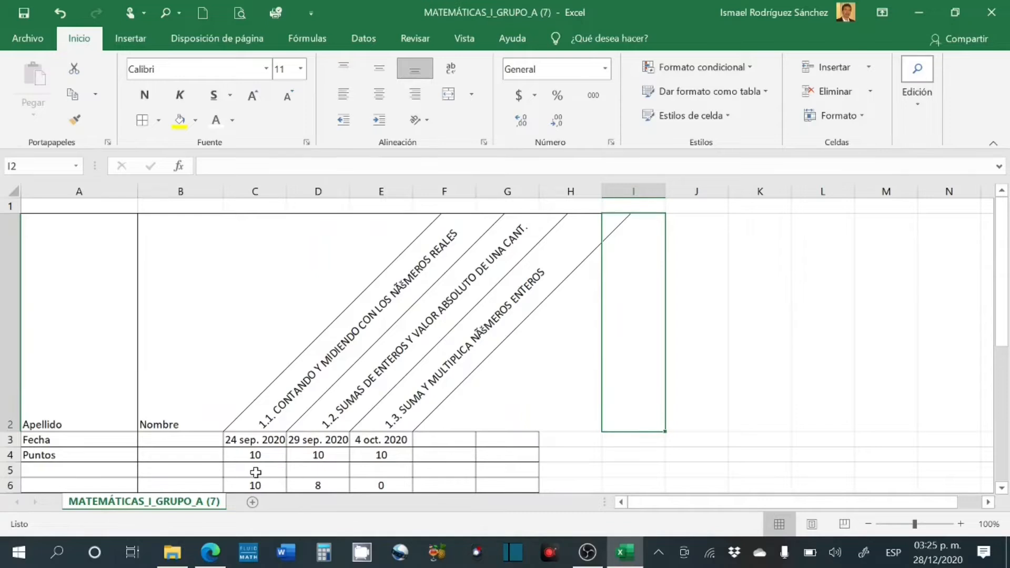
{"action": "left_click", "coordinate": [255, 472]}
{"action": "left_click", "coordinate": [312, 471]}
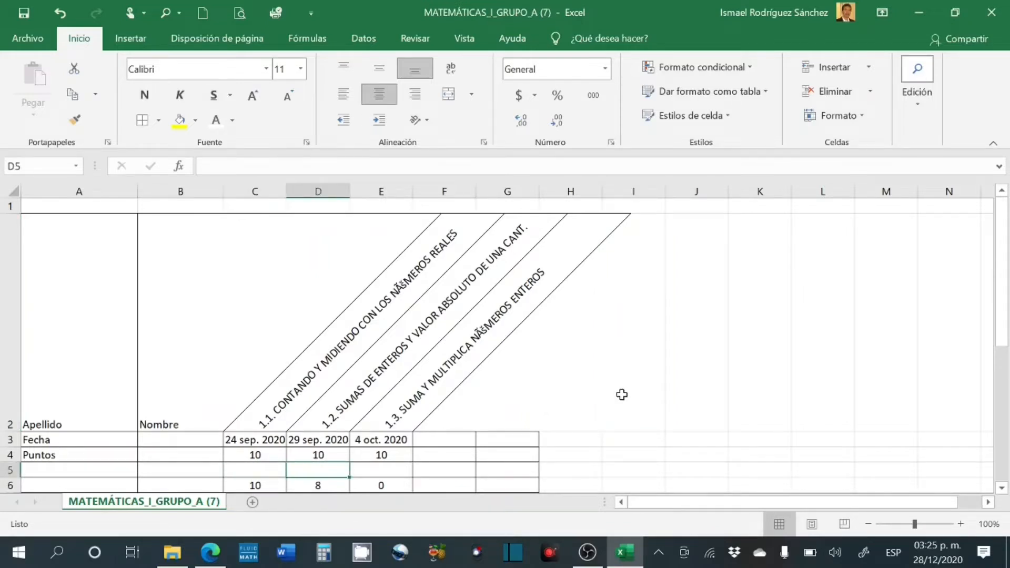
- Review the grade columns C to E down to row 35 for students with missing grades
{"action": "scroll", "coordinate": [627, 392], "scroll_direction": "down", "scroll_amount": 1}
{"action": "scroll", "coordinate": [203, 415], "scroll_direction": "down", "scroll_amount": 2}
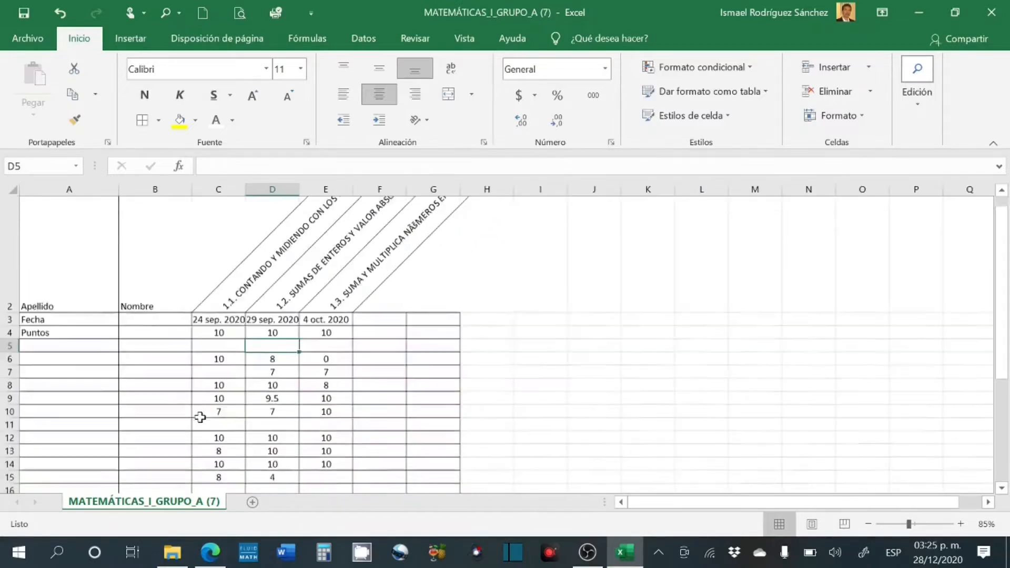
{"action": "scroll", "coordinate": [352, 340], "scroll_direction": "up", "scroll_amount": 2}
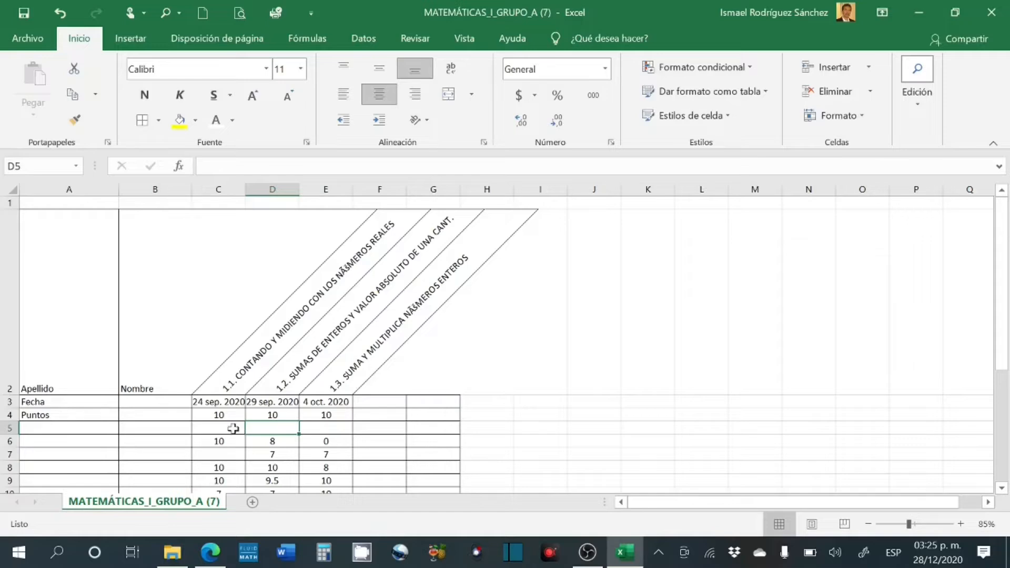
{"action": "scroll", "coordinate": [369, 435], "scroll_direction": "down", "scroll_amount": 1}
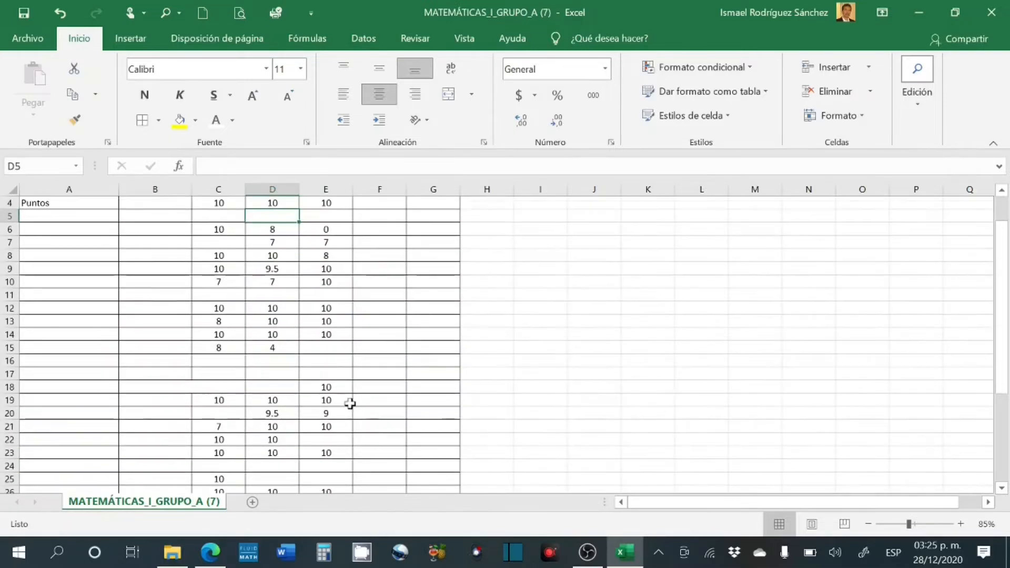
{"action": "scroll", "coordinate": [349, 403], "scroll_direction": "down", "scroll_amount": 4}
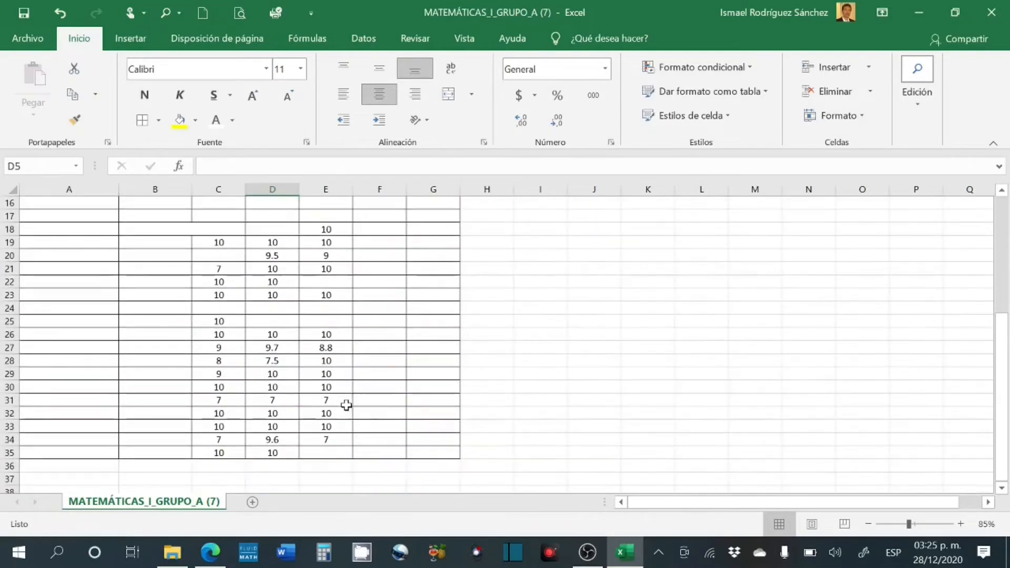
{"action": "scroll", "coordinate": [346, 405], "scroll_direction": "up", "scroll_amount": 5}
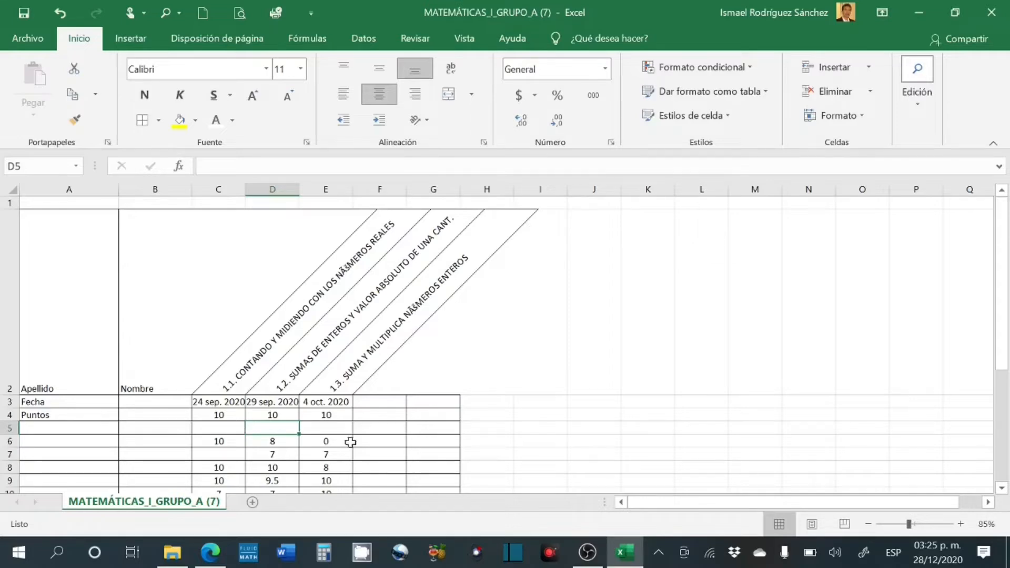
{"action": "scroll", "coordinate": [393, 432], "scroll_direction": "down", "scroll_amount": 1}
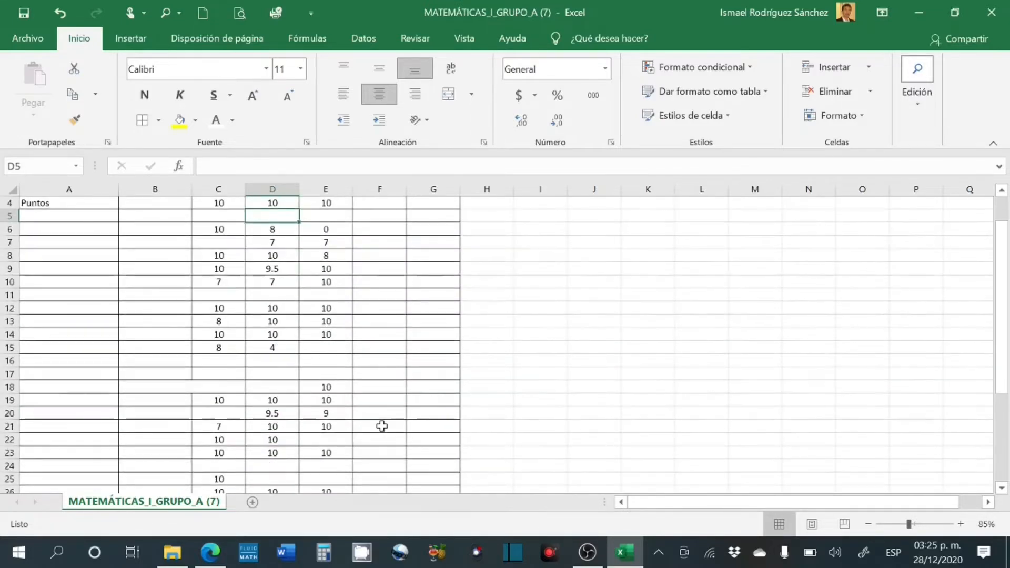
{"action": "scroll", "coordinate": [382, 426], "scroll_direction": "up", "scroll_amount": 1}
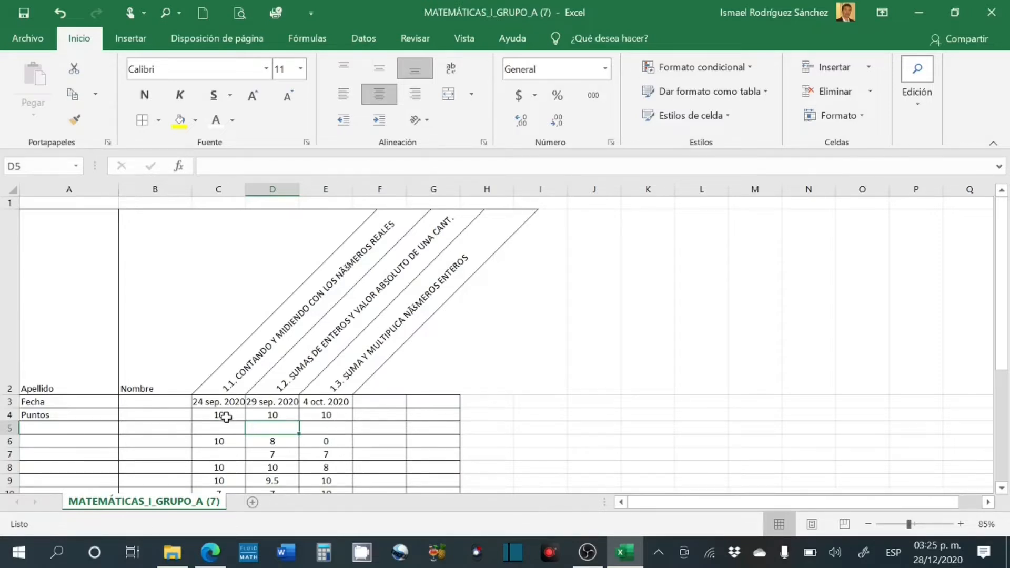
- Select only the blank cells in the grade range C4:E35 with Go To Special and fill them all with NP
{"action": "left_click_drag", "start_coordinate": [226, 417], "coordinate": [327, 462]}
{"action": "scroll", "coordinate": [277, 405], "scroll_direction": "up", "scroll_amount": 3}
{"action": "scroll", "coordinate": [280, 404], "scroll_direction": "up", "scroll_amount": 2}
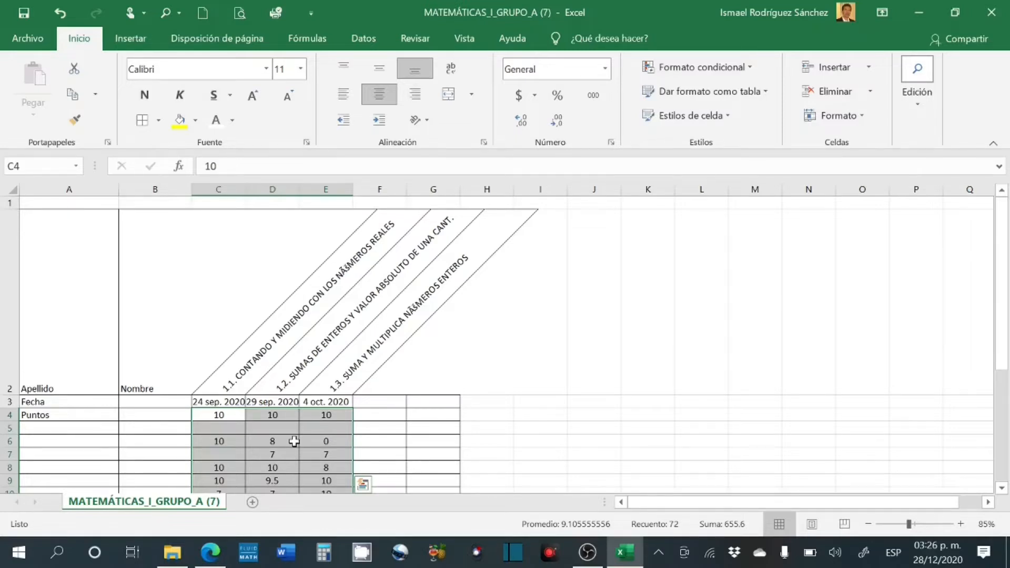
{"action": "key", "text": "F5"}
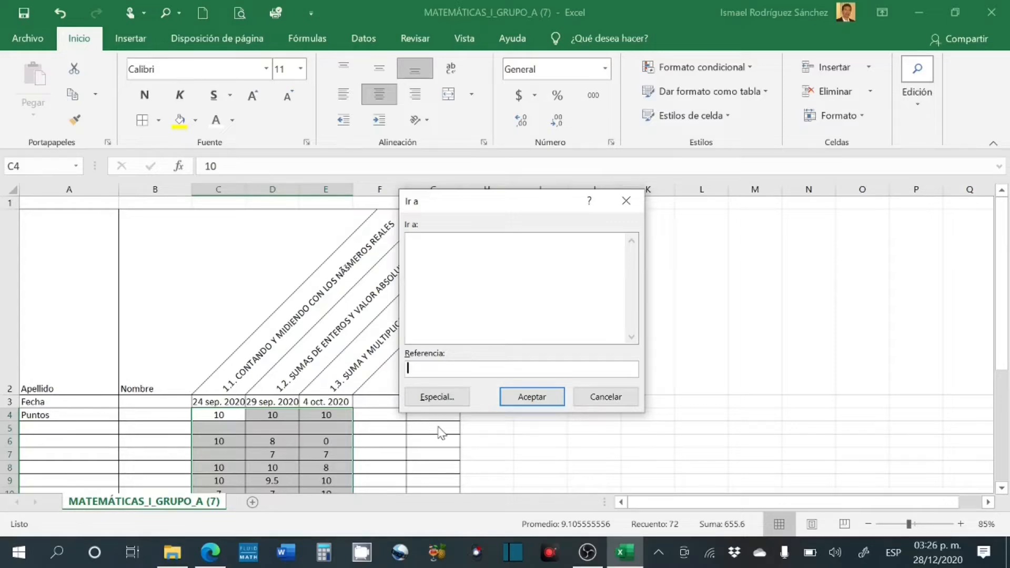
{"action": "left_click", "coordinate": [438, 398]}
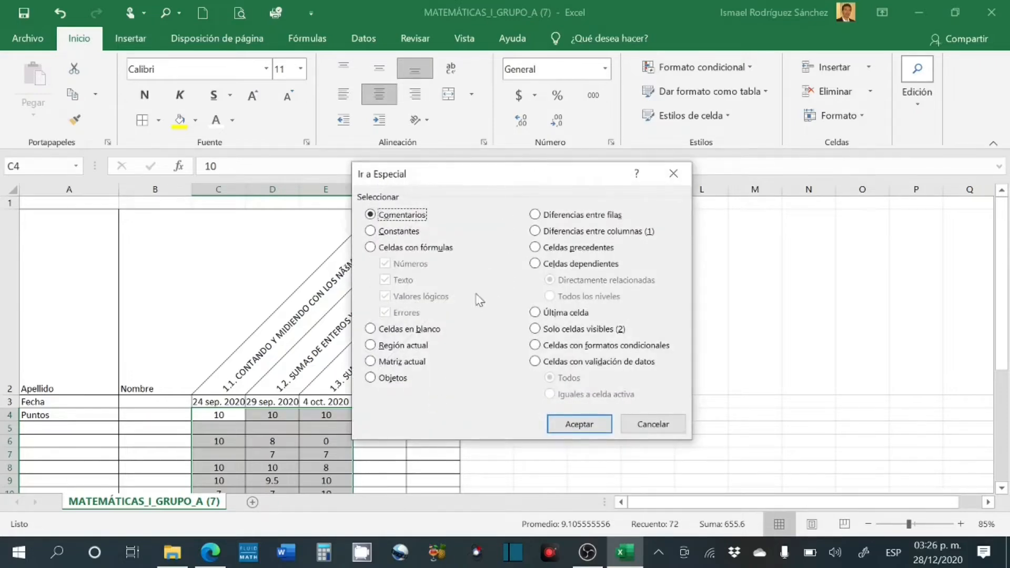
{"action": "left_click", "coordinate": [370, 329]}
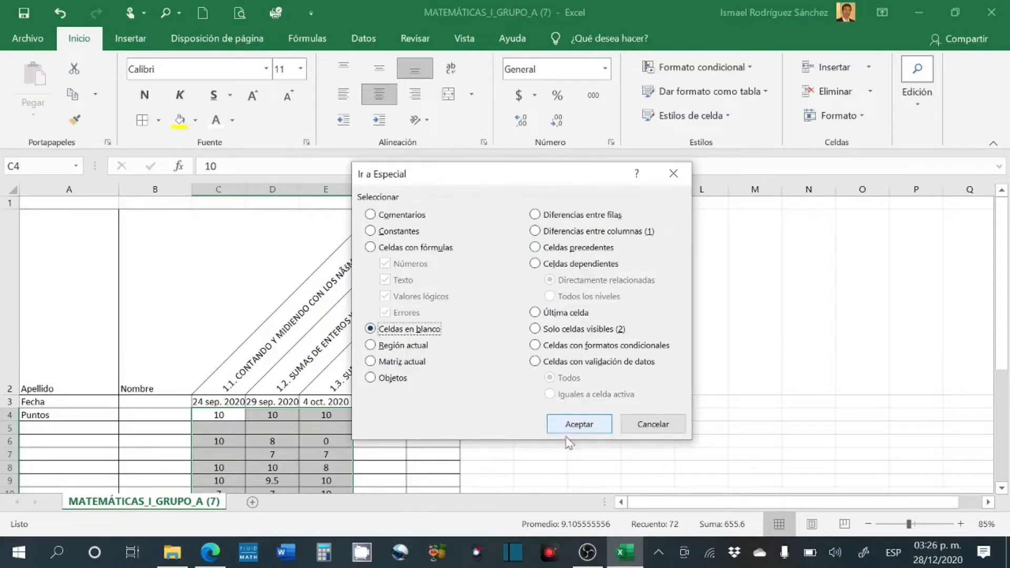
{"action": "left_click", "coordinate": [581, 424]}
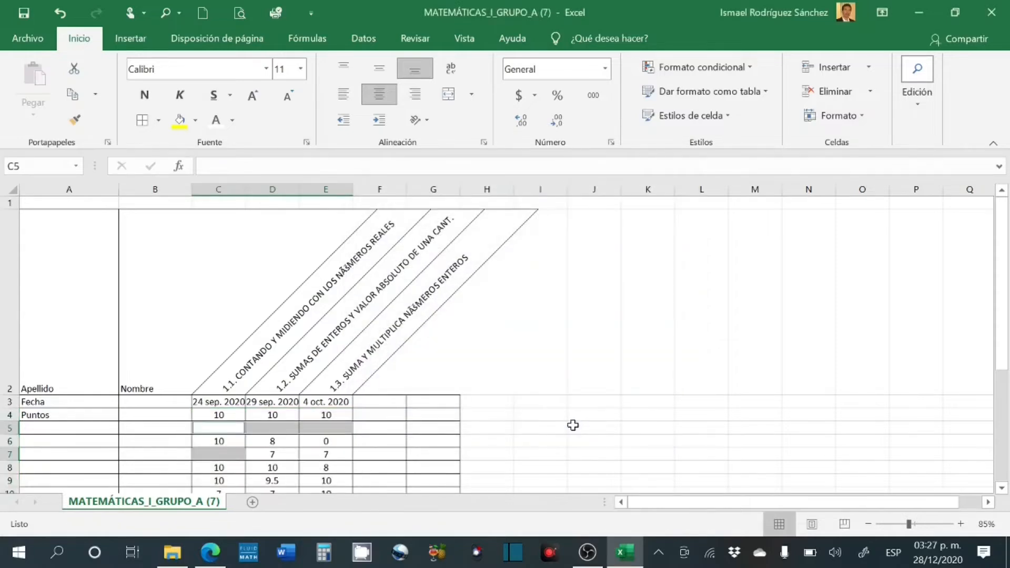
{"action": "scroll", "coordinate": [583, 425], "scroll_direction": "down", "scroll_amount": 2}
{"action": "scroll", "coordinate": [572, 425], "scroll_direction": "up", "scroll_amount": 1}
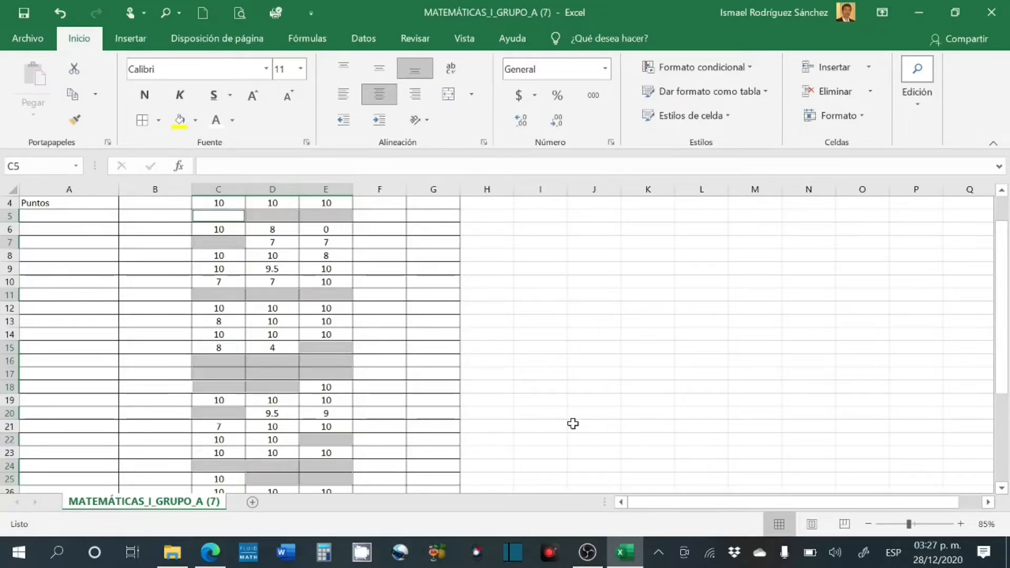
{"action": "type", "text": "NP"}
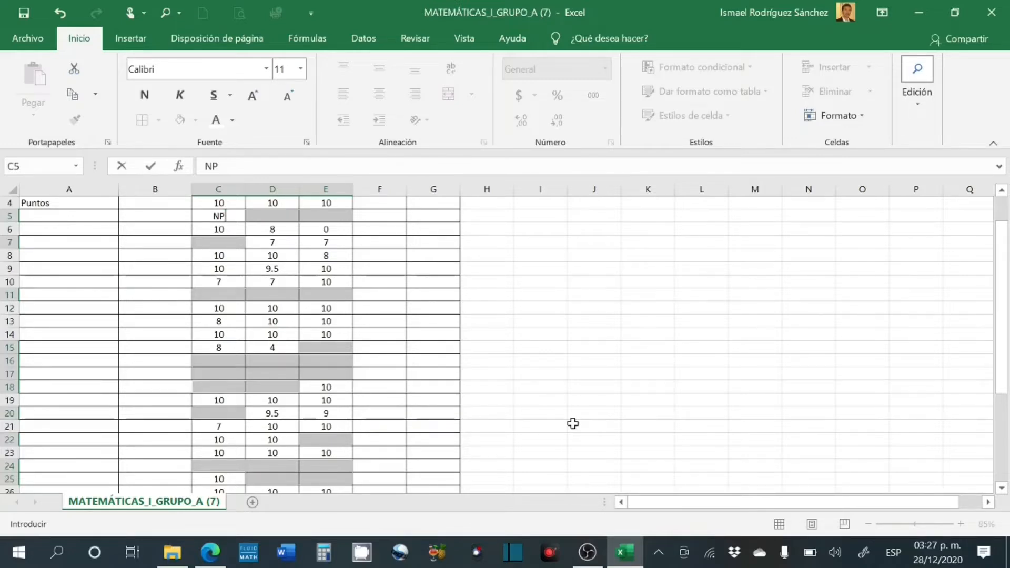
{"action": "key", "text": "ctrl+Return"}
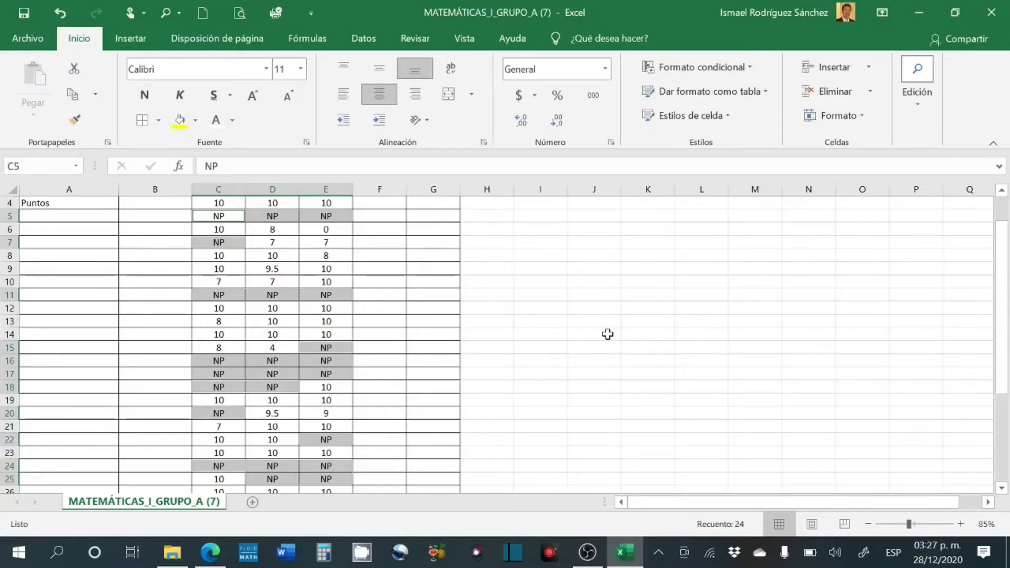
- Set the font colour of the selected NP cells to standard red
{"action": "left_click", "coordinate": [233, 122]}
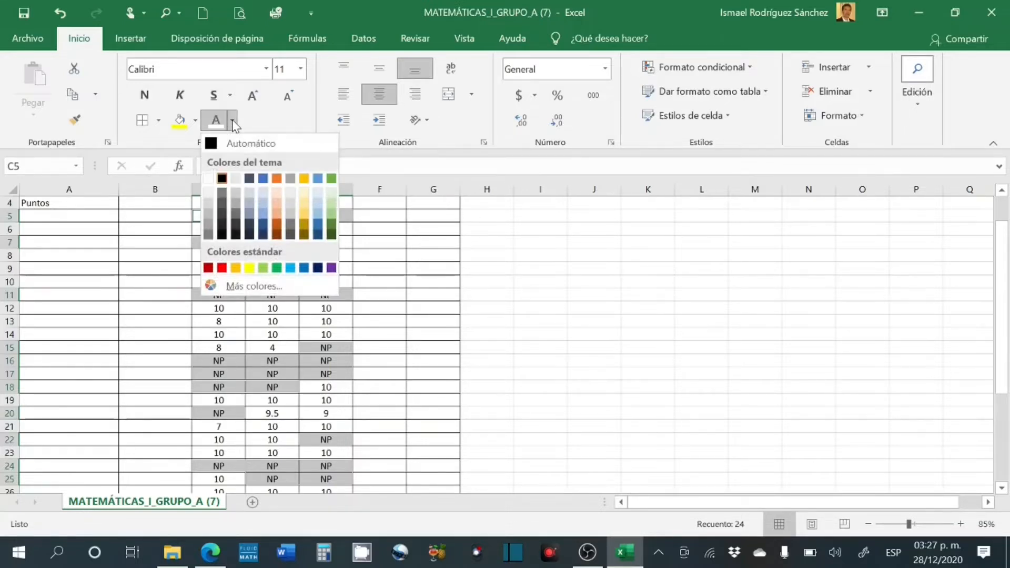
{"action": "left_click", "coordinate": [222, 268]}
{"action": "scroll", "coordinate": [652, 361], "scroll_direction": "up", "scroll_amount": 1}
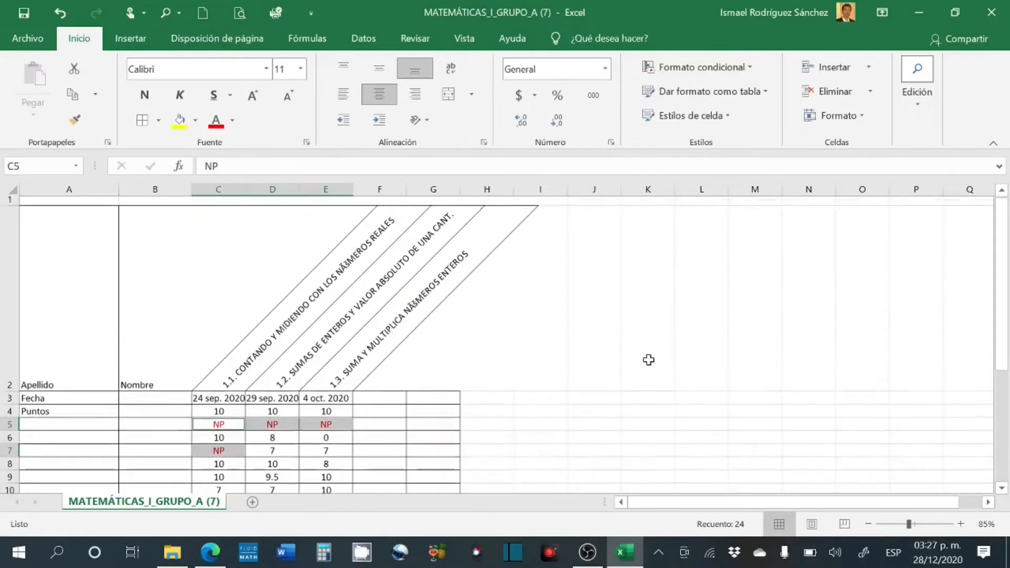
{"action": "scroll", "coordinate": [589, 390], "scroll_direction": "down", "scroll_amount": 1}
{"action": "left_click", "coordinate": [505, 284]}
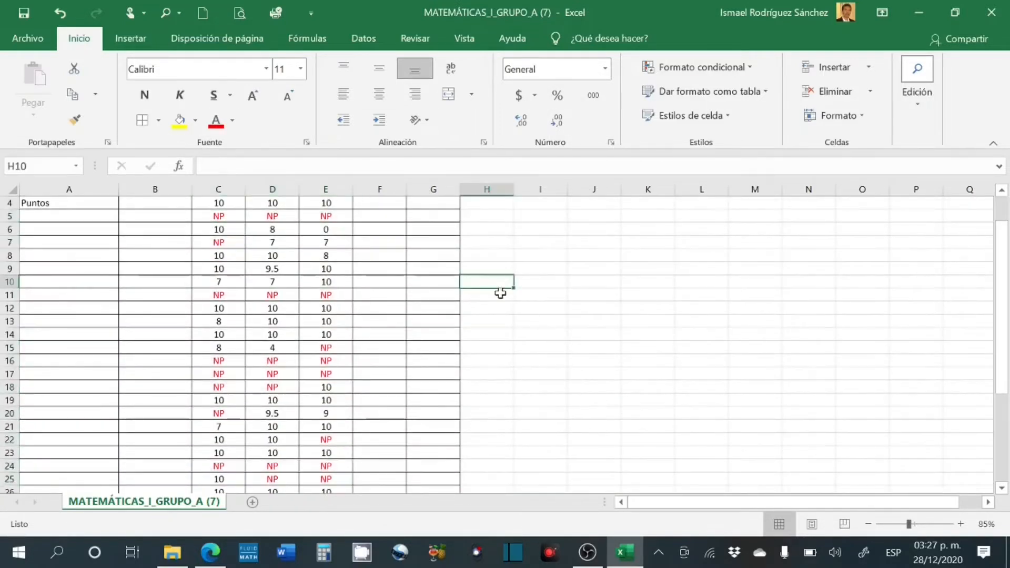
- Widen the empty columns F and G slightly by eye
{"action": "scroll", "coordinate": [500, 295], "scroll_direction": "up", "scroll_amount": 1}
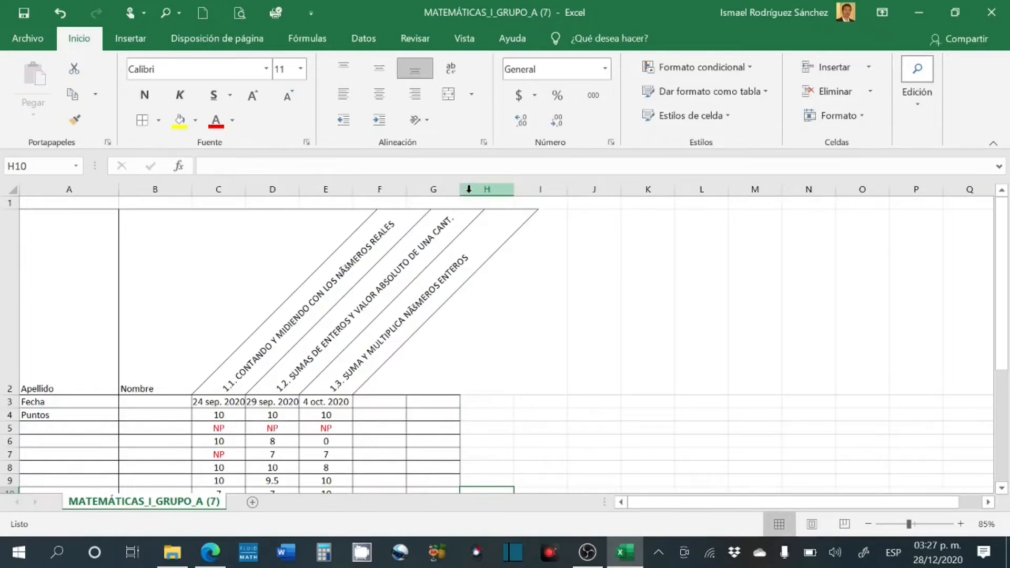
{"action": "left_click_drag", "start_coordinate": [459, 193], "coordinate": [472, 189]}
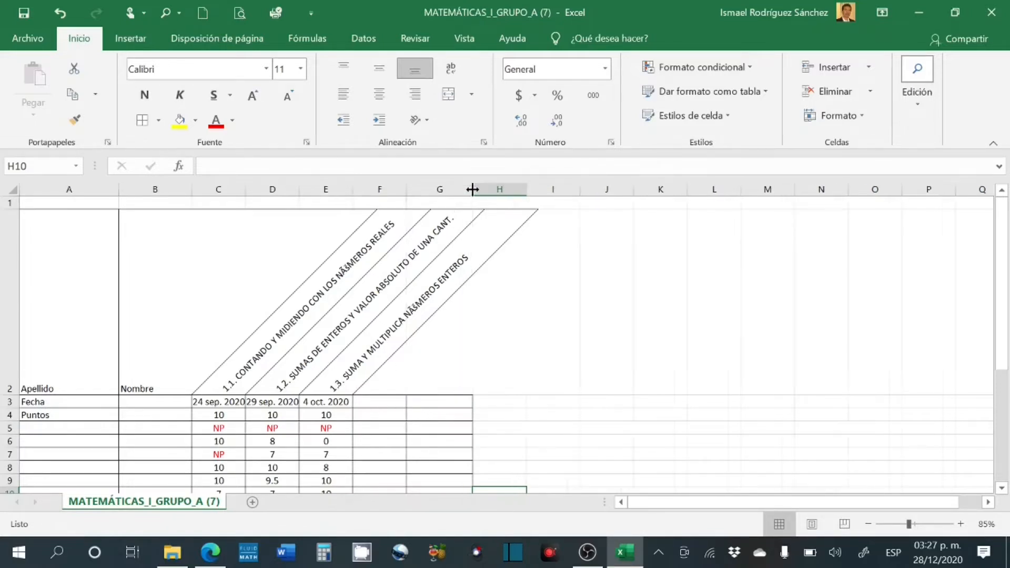
{"action": "left_click_drag", "start_coordinate": [407, 190], "coordinate": [425, 190]}
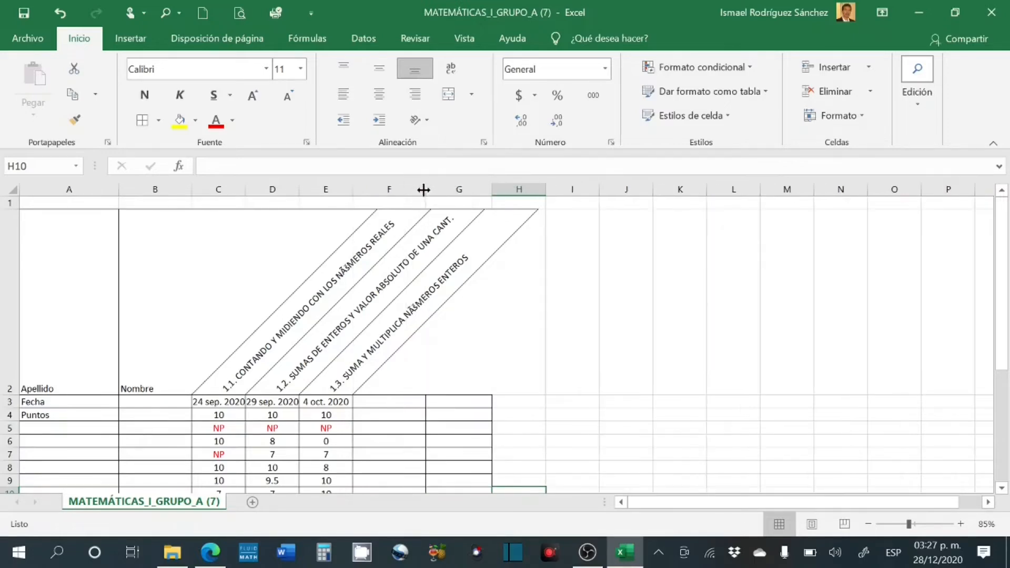
{"action": "left_click", "coordinate": [458, 403]}
{"action": "left_click_drag", "start_coordinate": [492, 190], "coordinate": [502, 190]}
{"action": "left_click", "coordinate": [394, 403]}
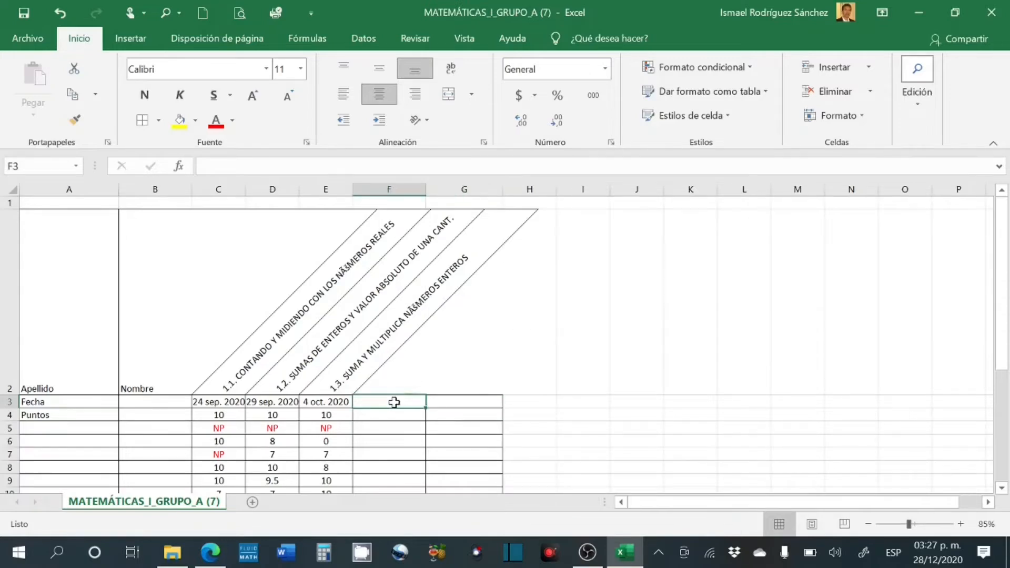
{"action": "left_click", "coordinate": [452, 403]}
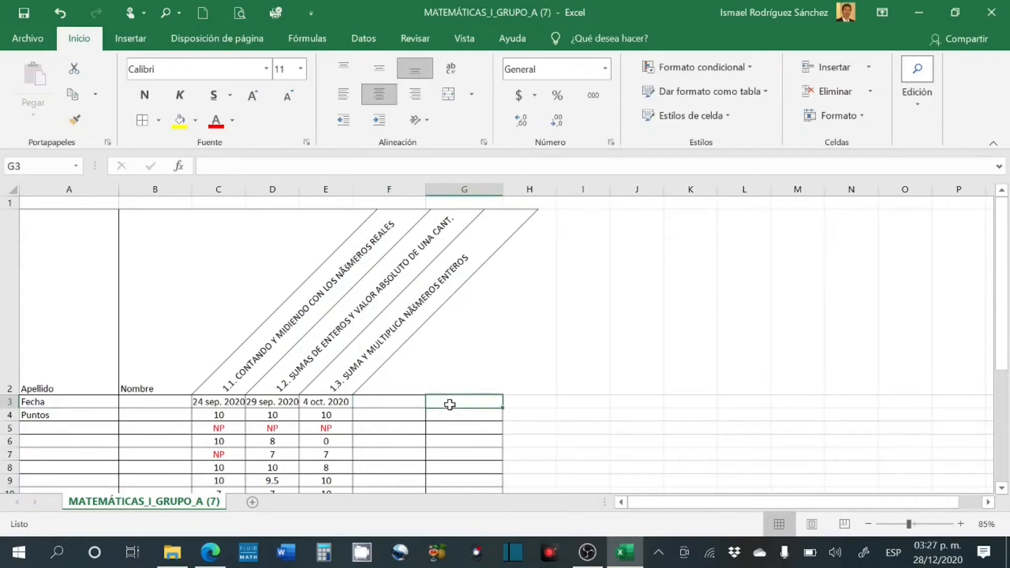
{"action": "left_click", "coordinate": [387, 403]}
{"action": "left_click", "coordinate": [452, 403]}
- Set the width of columns F and G to 10
{"action": "left_click", "coordinate": [465, 190]}
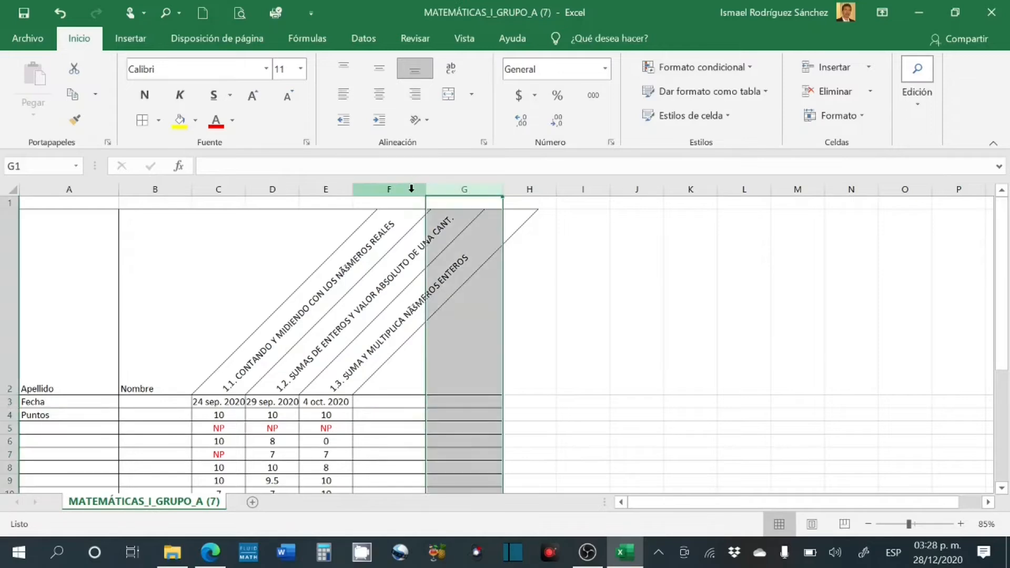
{"action": "left_click", "coordinate": [412, 188]}
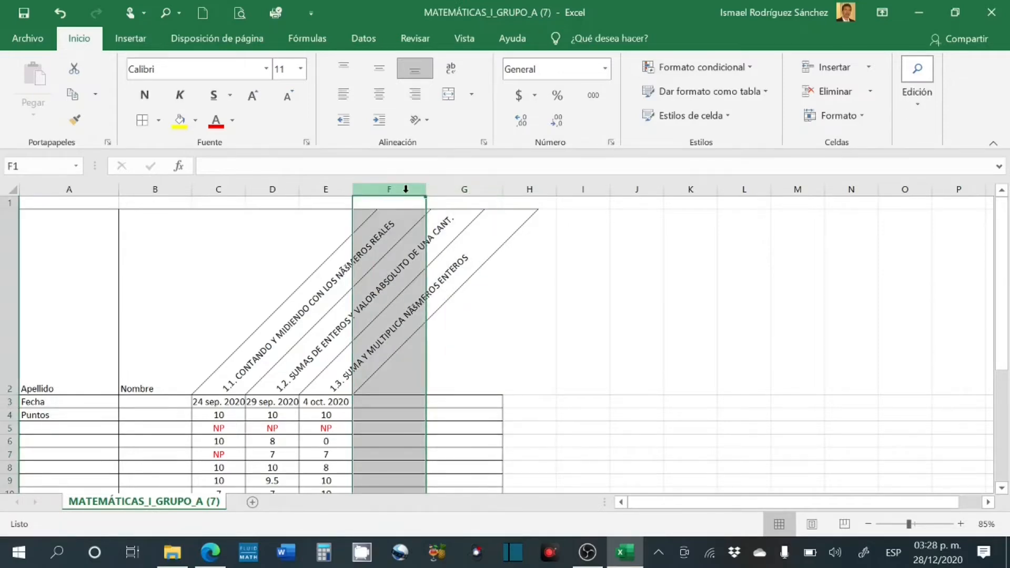
{"action": "left_click_drag", "start_coordinate": [405, 188], "coordinate": [449, 184]}
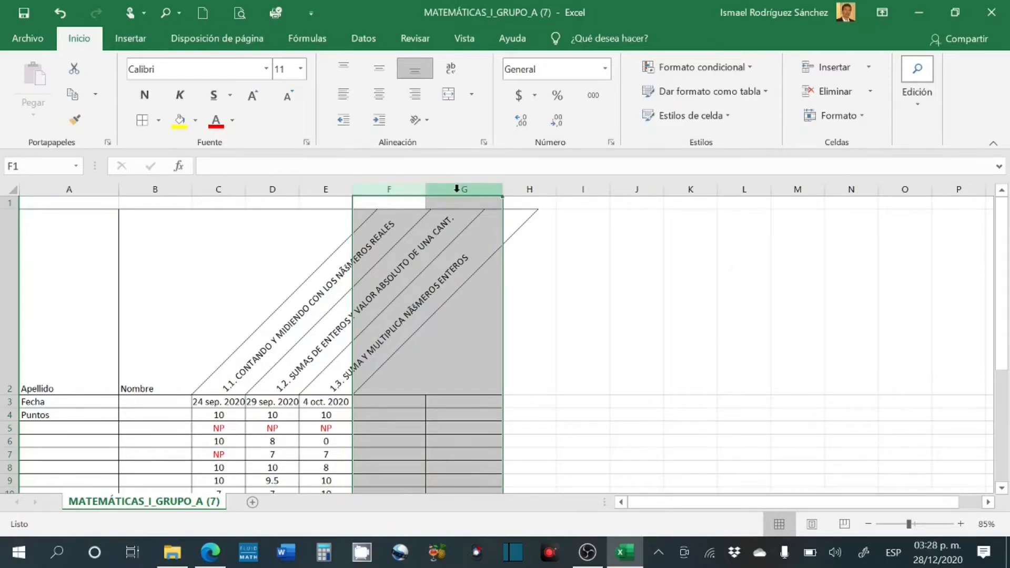
{"action": "right_click", "coordinate": [456, 189]}
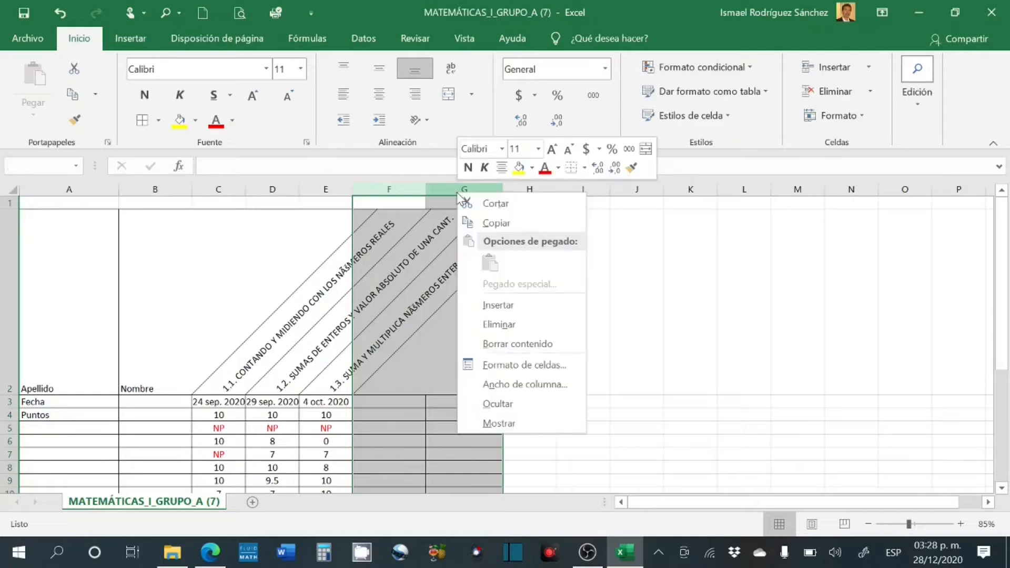
{"action": "left_click", "coordinate": [515, 384]}
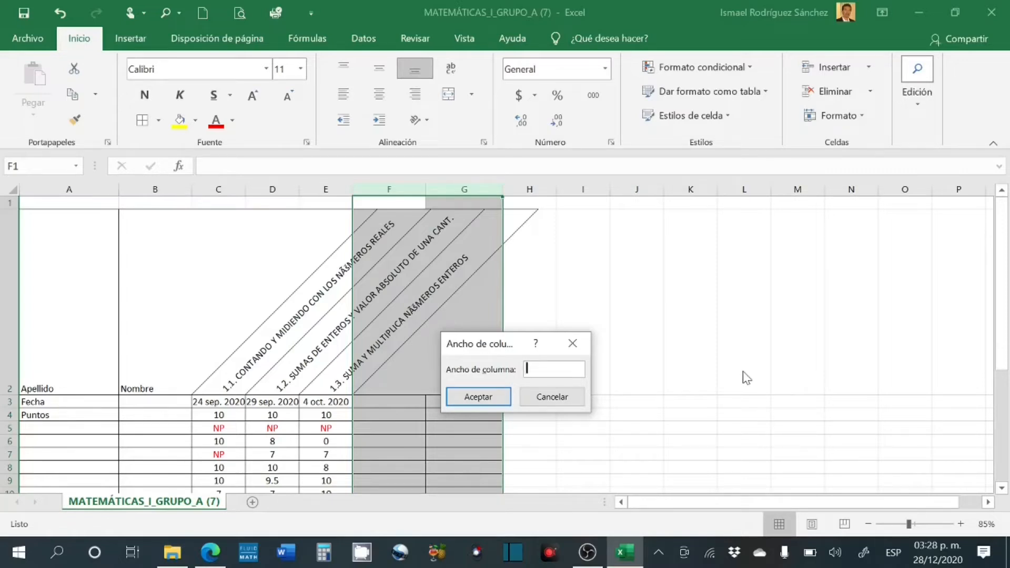
{"action": "type", "text": "10"}
{"action": "key", "text": "Return"}
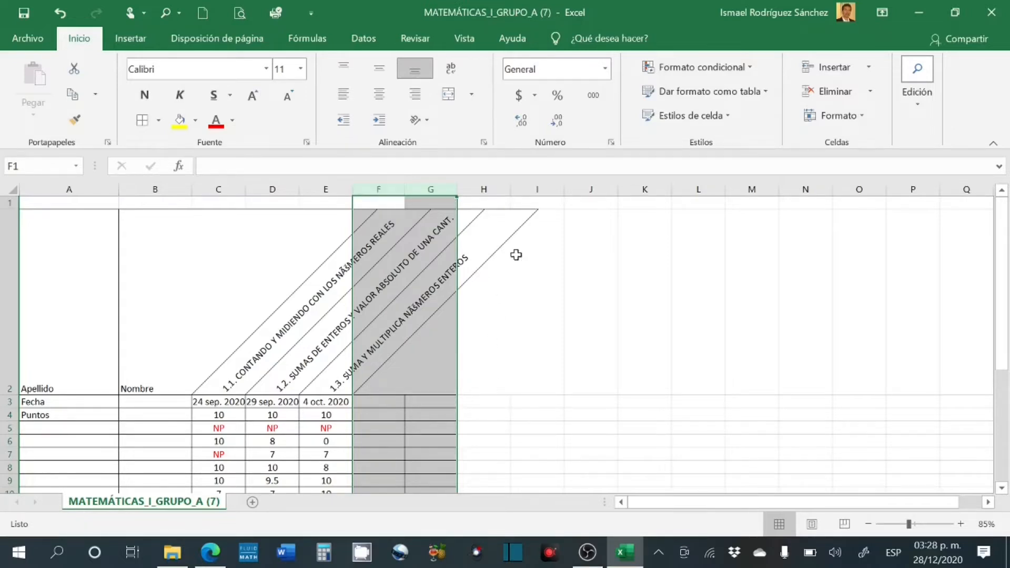
- Set the width of columns F and G to 16
{"action": "right_click", "coordinate": [391, 189]}
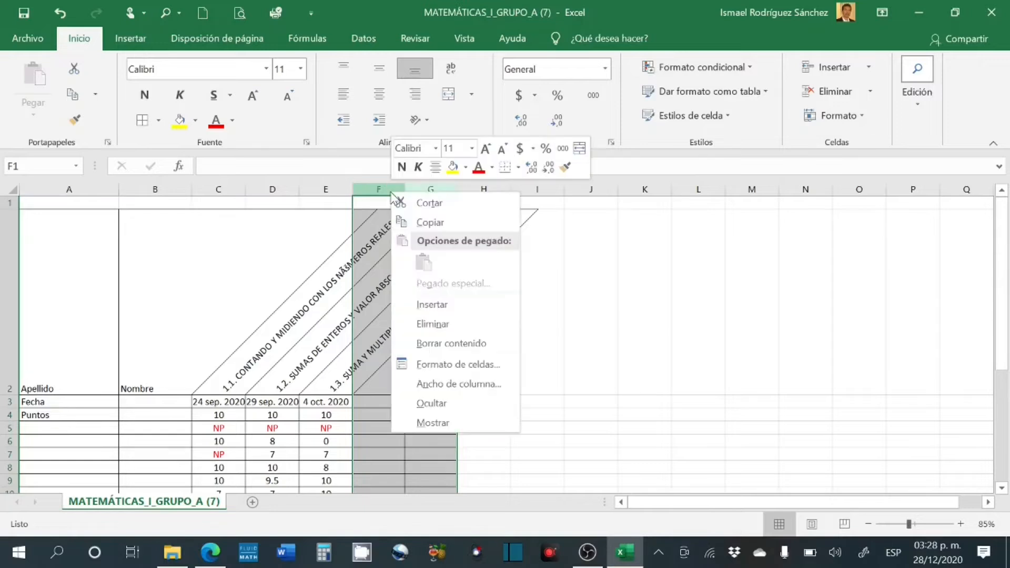
{"action": "left_click", "coordinate": [451, 385]}
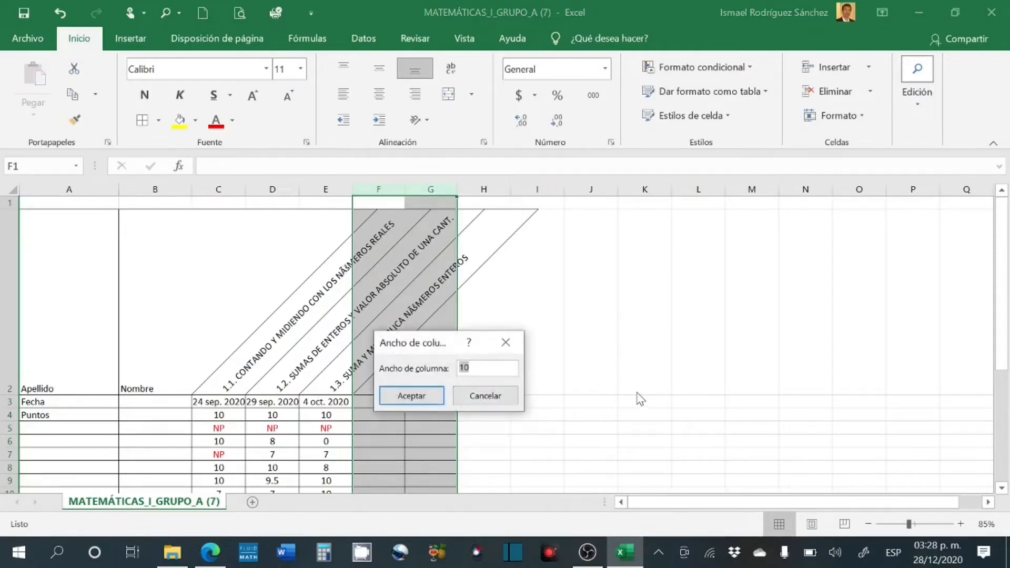
{"action": "type", "text": "16"}
{"action": "key", "text": "Return"}
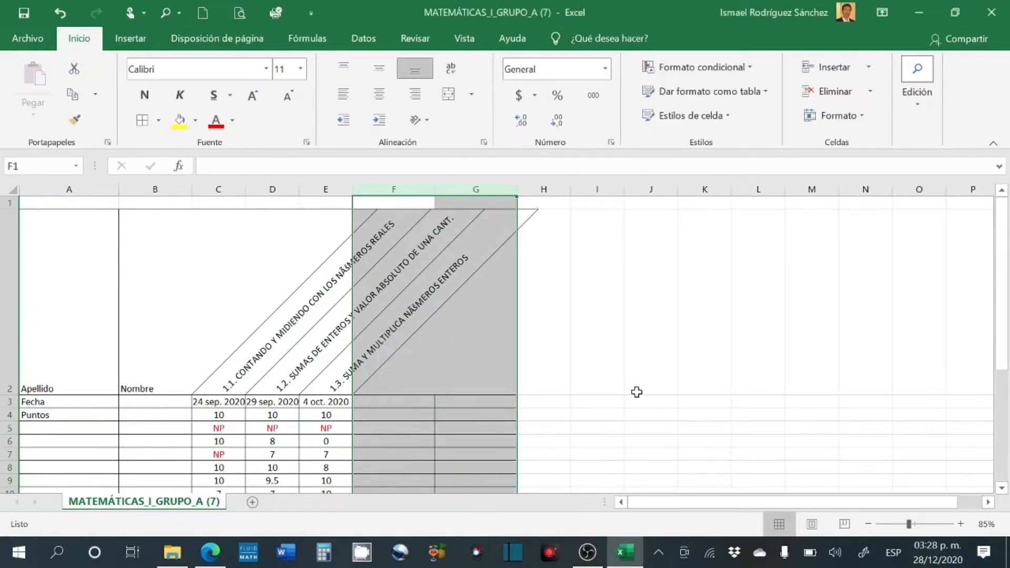
{"action": "left_click", "coordinate": [611, 415]}
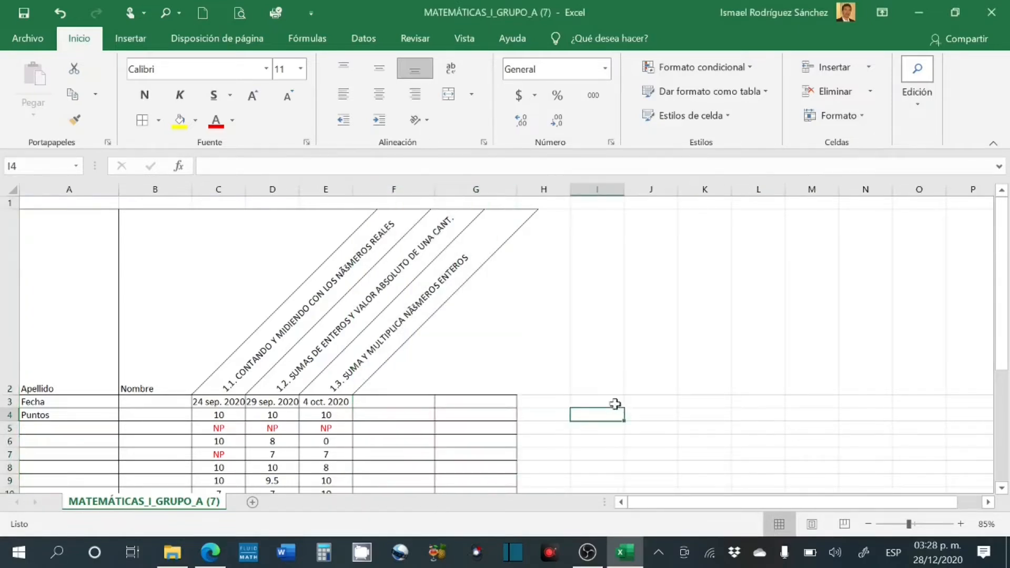
- Enter the header PROMEDIO in cell F3 and the header CALIFICACIÓN in cell G3
{"action": "left_click", "coordinate": [402, 403]}
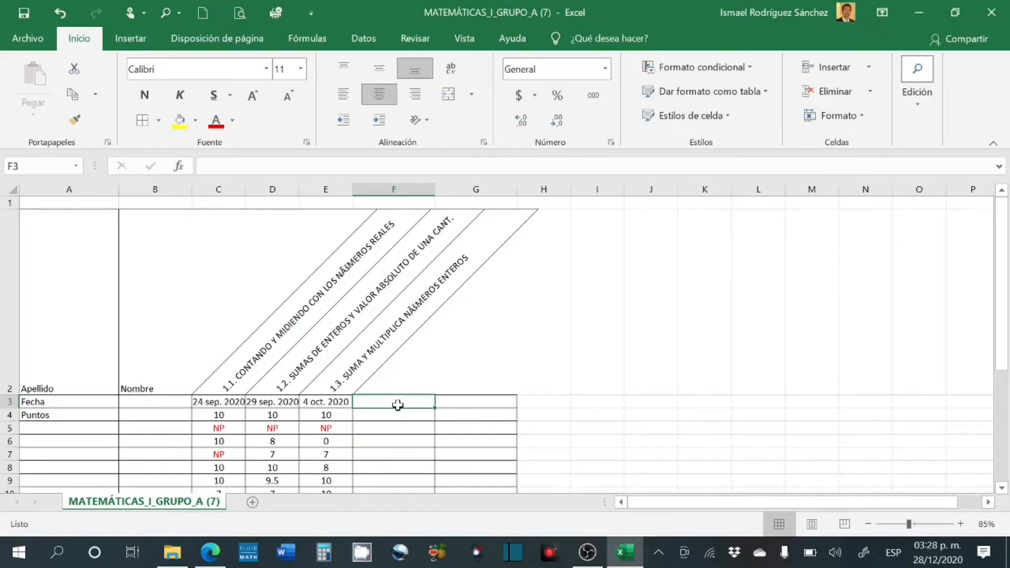
{"action": "type", "text": "PROMEDIO"}
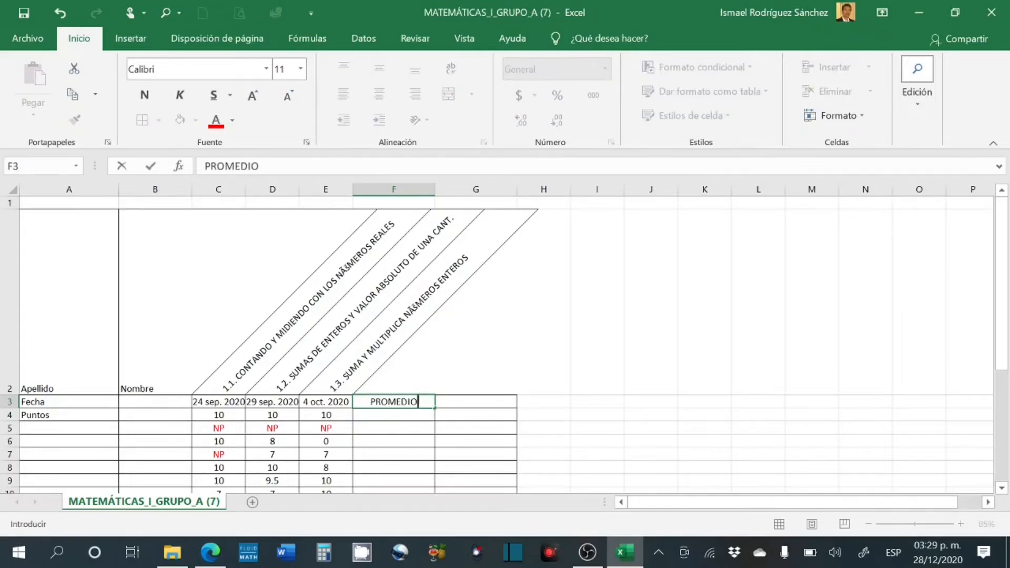
{"action": "left_click", "coordinate": [475, 404]}
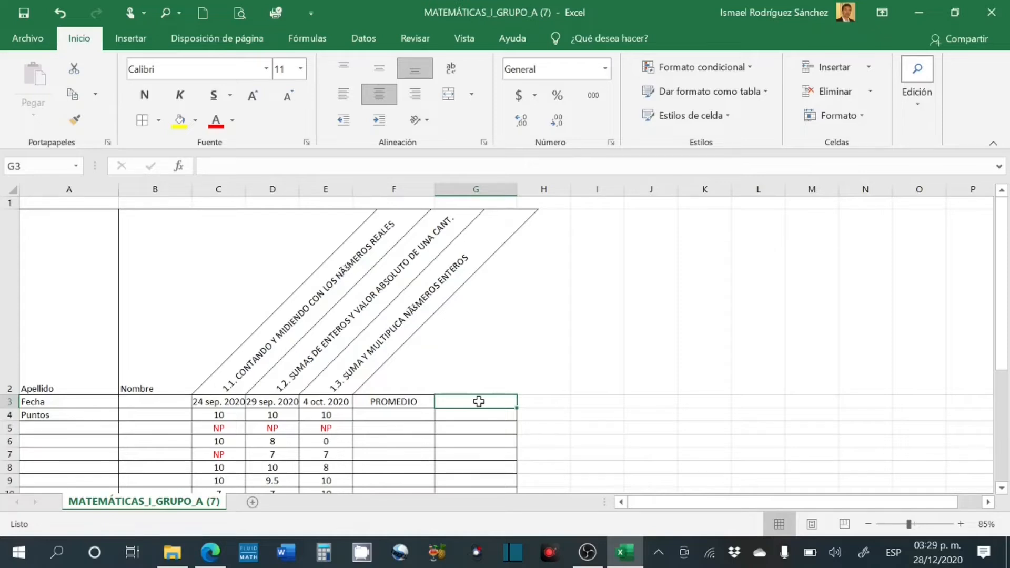
{"action": "type", "text": "CALIFIC"}
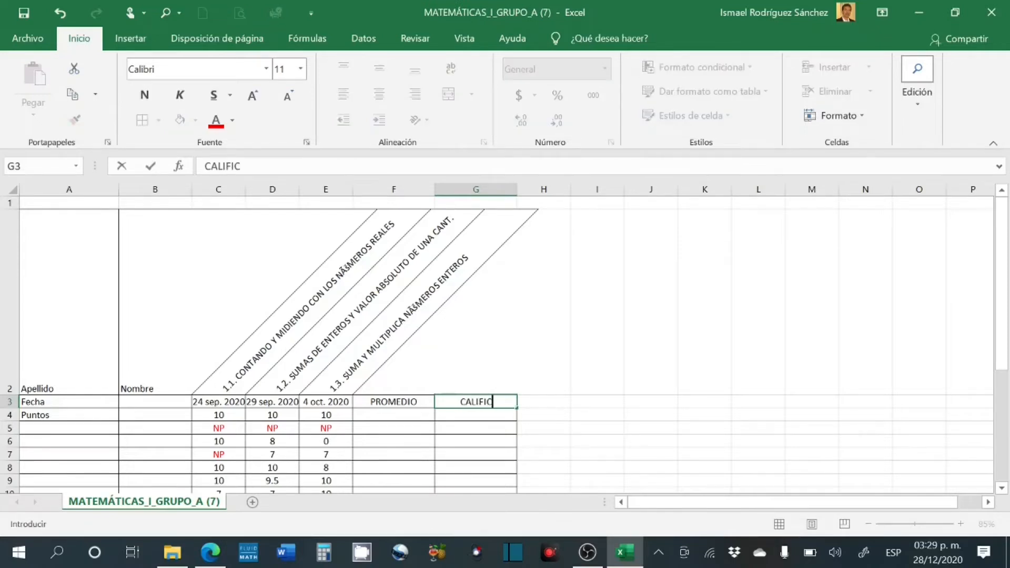
{"action": "type", "text": "ACIÓN"}
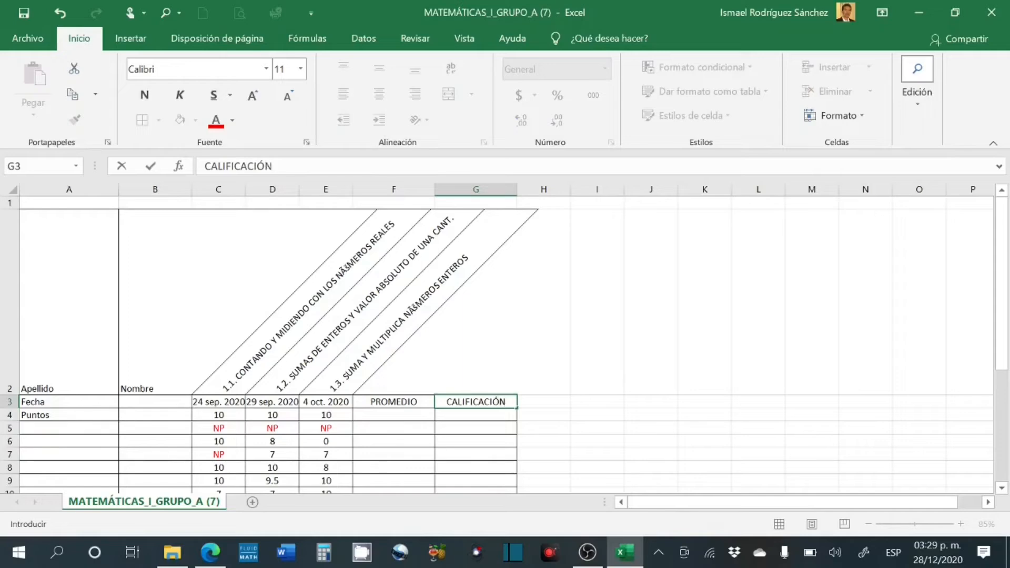
{"action": "left_click", "coordinate": [702, 428]}
{"action": "scroll", "coordinate": [651, 396], "scroll_direction": "down", "scroll_amount": 1}
{"action": "scroll", "coordinate": [608, 348], "scroll_direction": "up", "scroll_amount": 1}
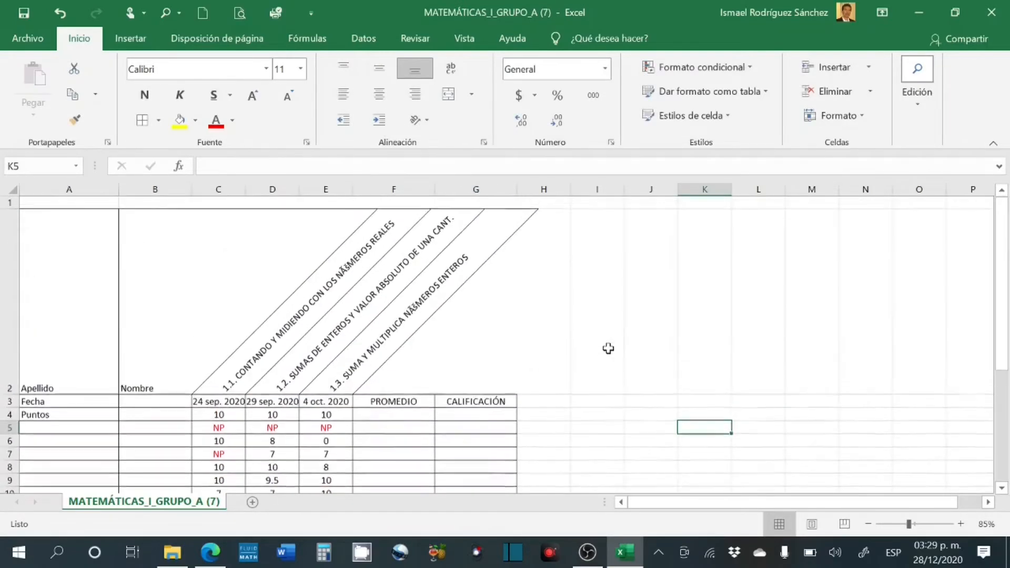
- Calculate the average of the three activity grades in F4 with the formula =PROMEDIO(C4:E4)
{"action": "left_click", "coordinate": [395, 417]}
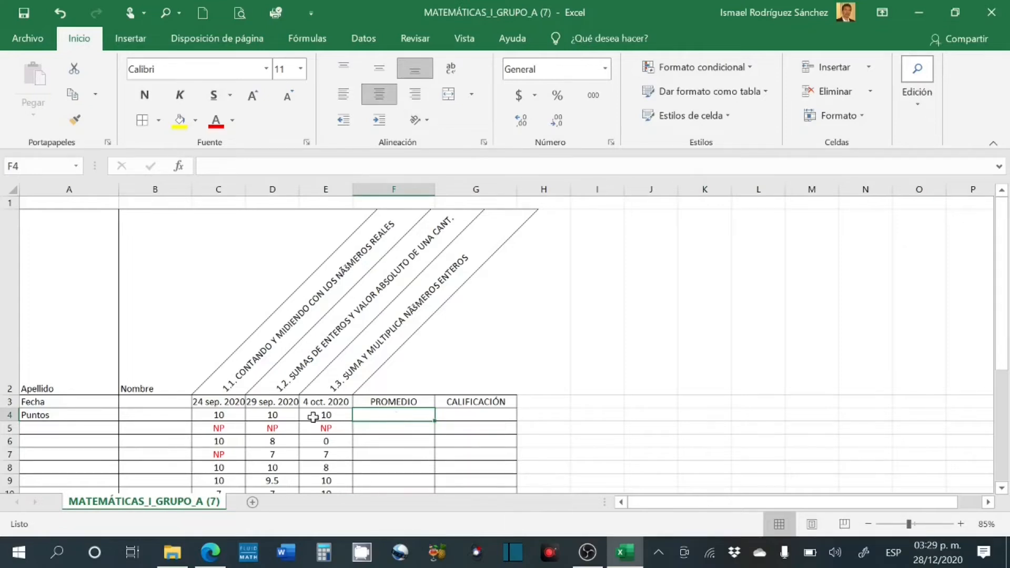
{"action": "left_click_drag", "start_coordinate": [230, 415], "coordinate": [327, 415]}
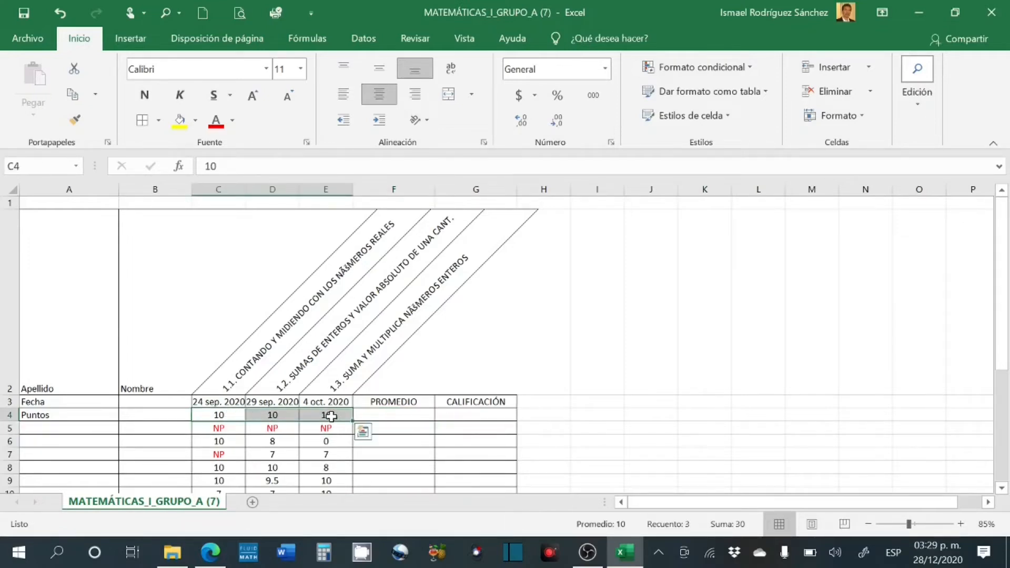
{"action": "left_click", "coordinate": [392, 416]}
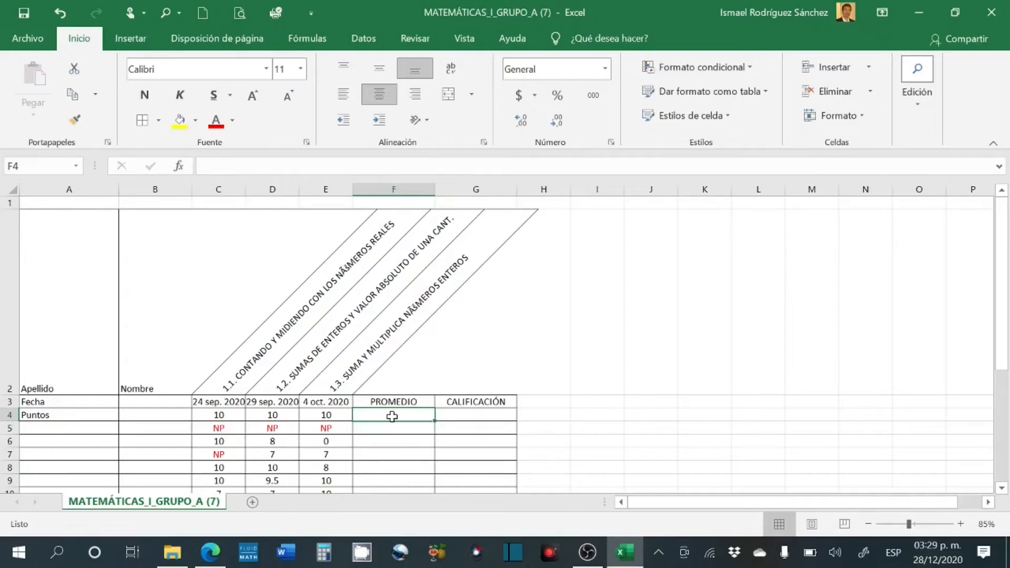
{"action": "type", "text": "="}
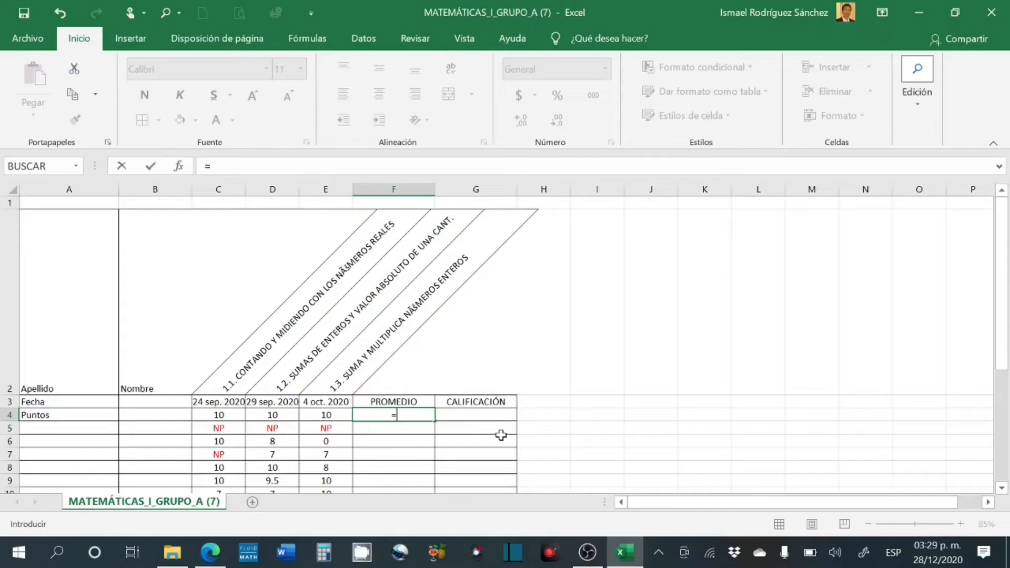
{"action": "type", "text": "PROMEDIO"}
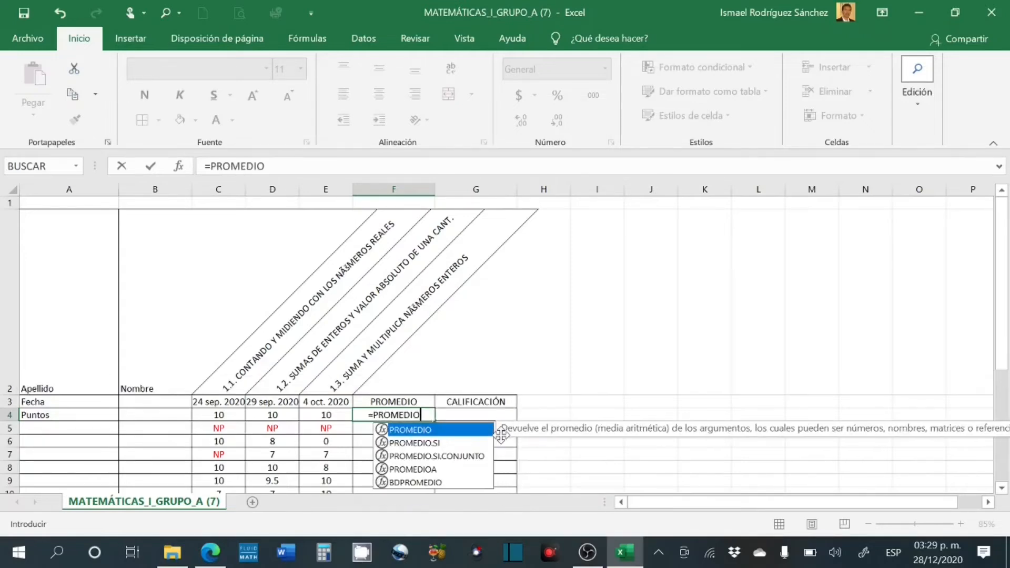
{"action": "type", "text": "("}
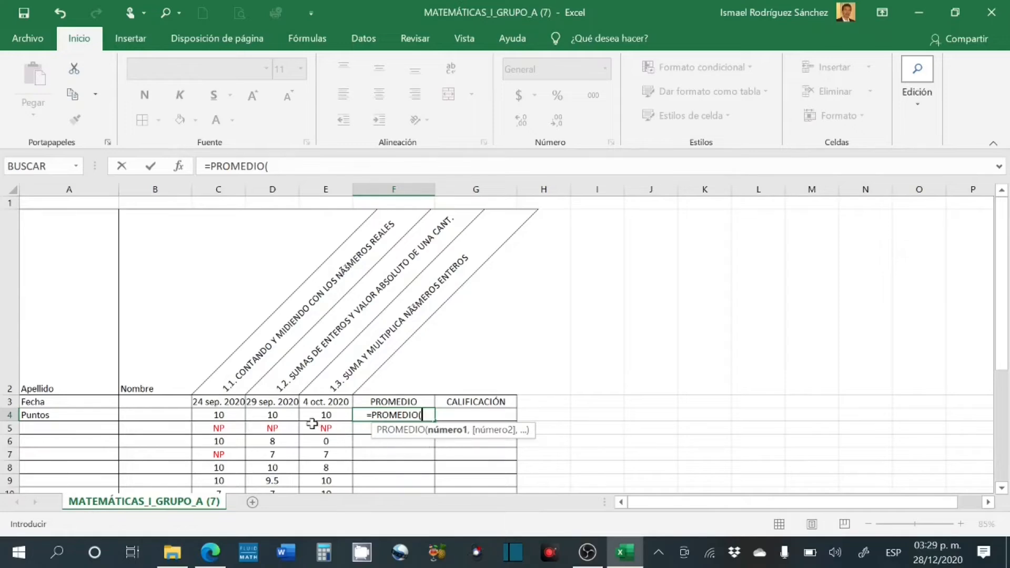
{"action": "left_click_drag", "start_coordinate": [215, 414], "coordinate": [318, 416]}
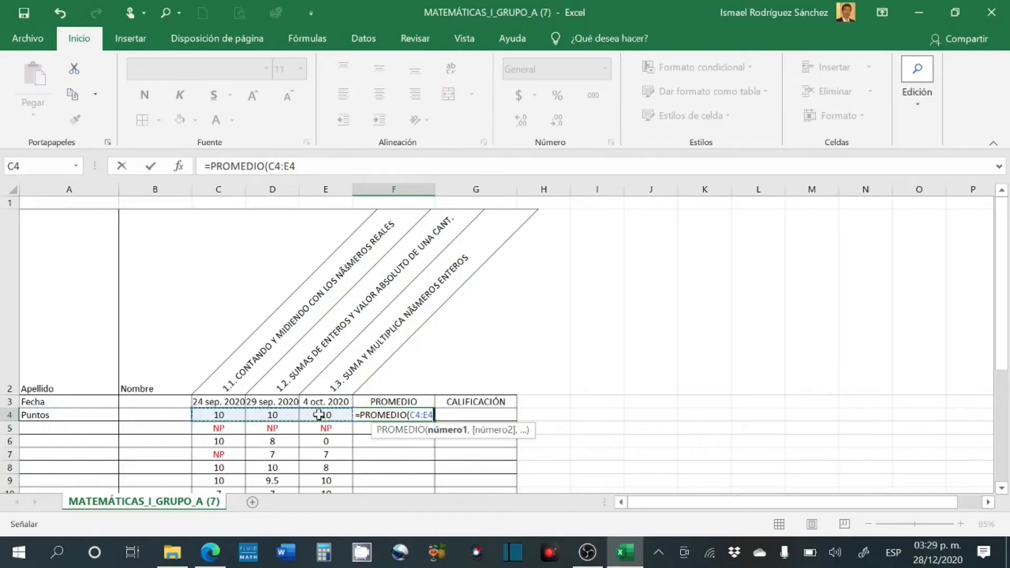
{"action": "type", "text": ")"}
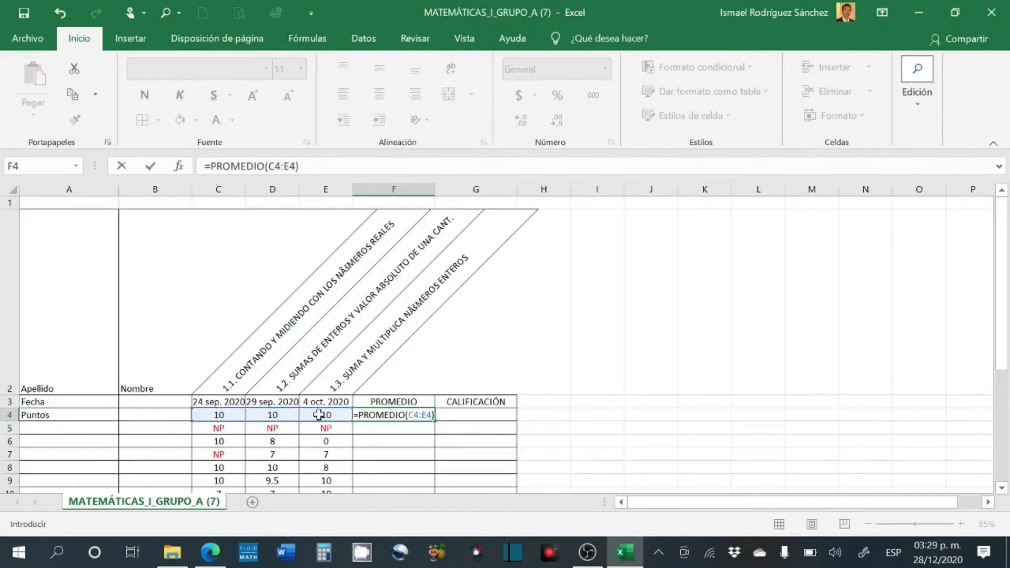
{"action": "key", "text": "Return"}
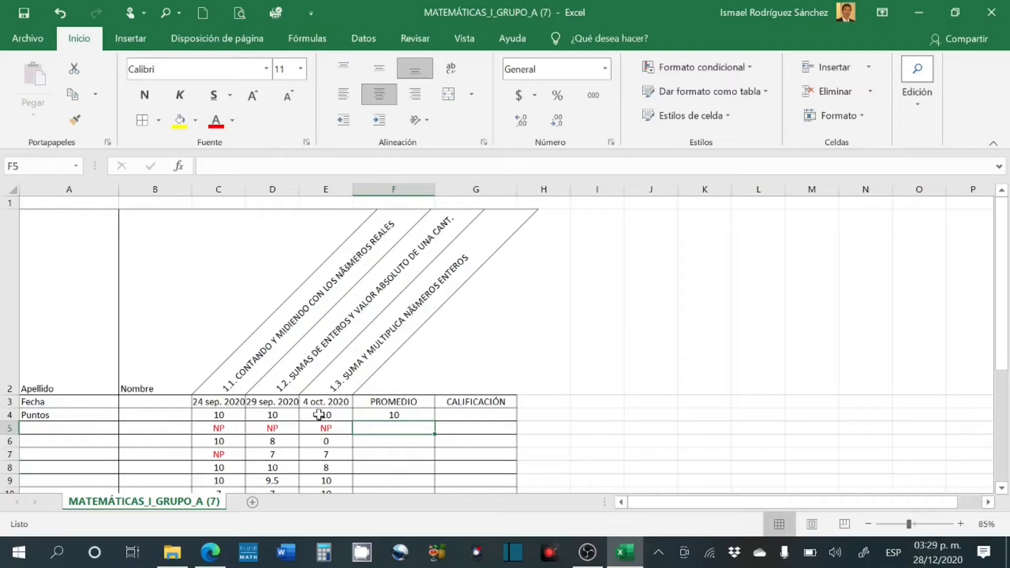
- Fill the average formula from F4 down to the last student row, F35
{"action": "left_click", "coordinate": [401, 415]}
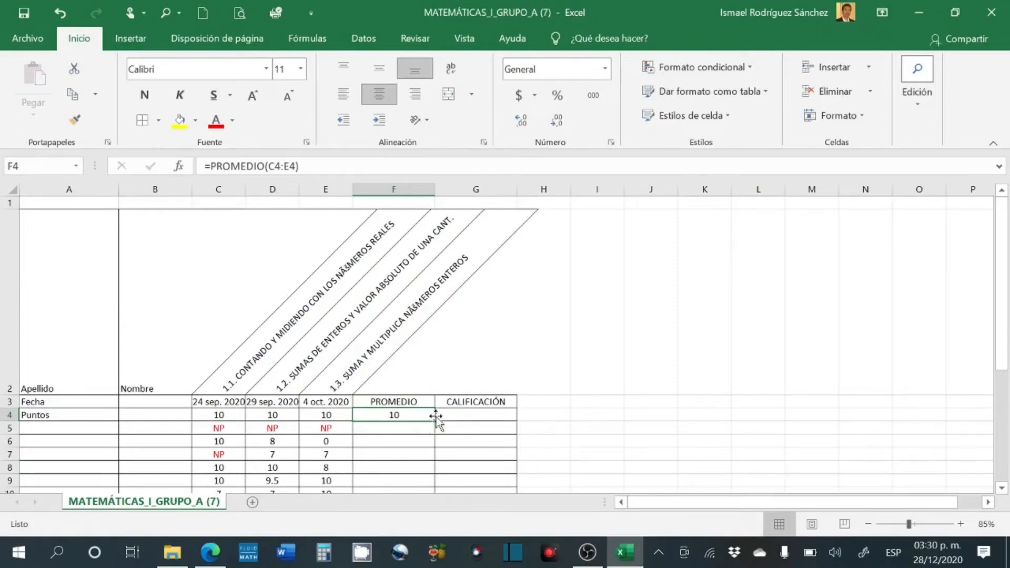
{"action": "left_click_drag", "start_coordinate": [433, 424], "coordinate": [433, 458]}
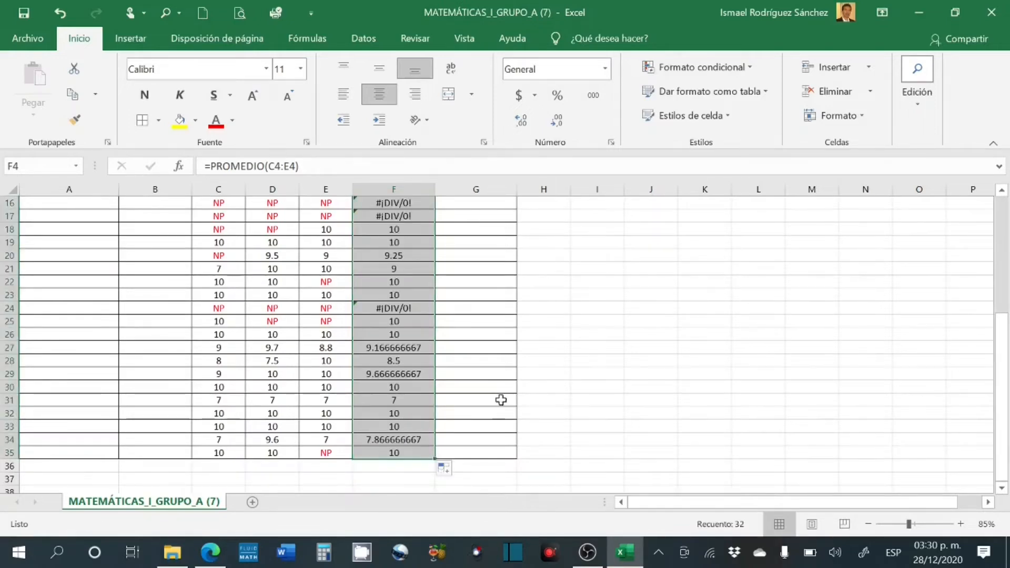
{"action": "scroll", "coordinate": [424, 390], "scroll_direction": "up", "scroll_amount": 5}
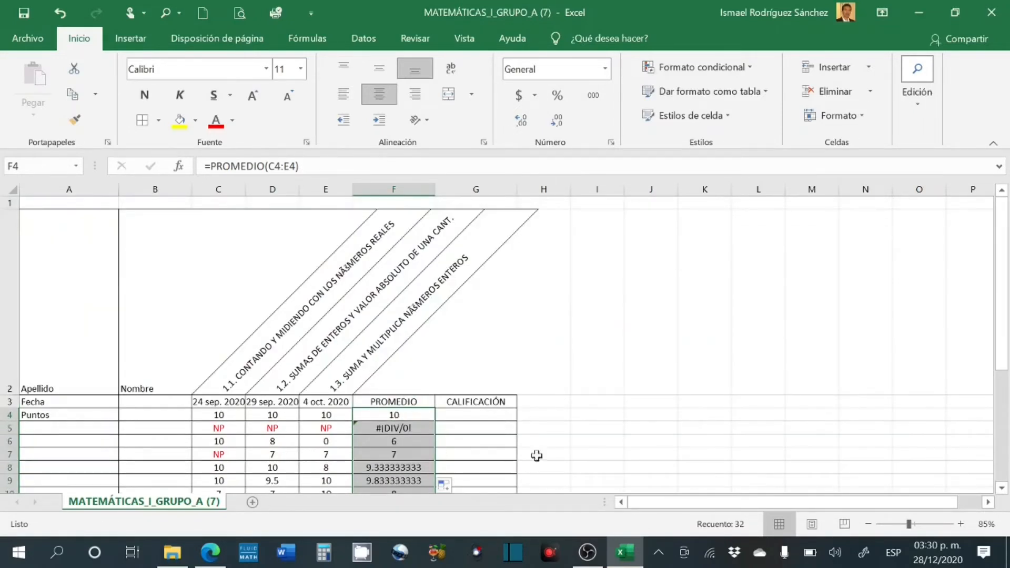
{"action": "left_click", "coordinate": [575, 454]}
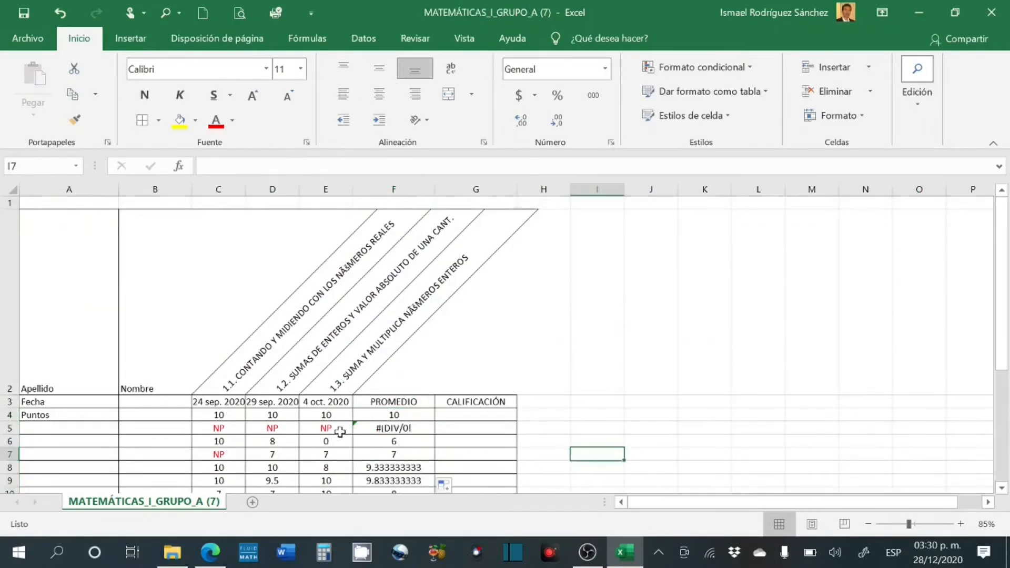
- Examine the PROMEDIO results of the rows containing only NP, such as F5 and F16, and read the error explanation for F5
{"action": "left_click", "coordinate": [394, 429]}
{"action": "scroll", "coordinate": [409, 446], "scroll_direction": "down", "scroll_amount": 1}
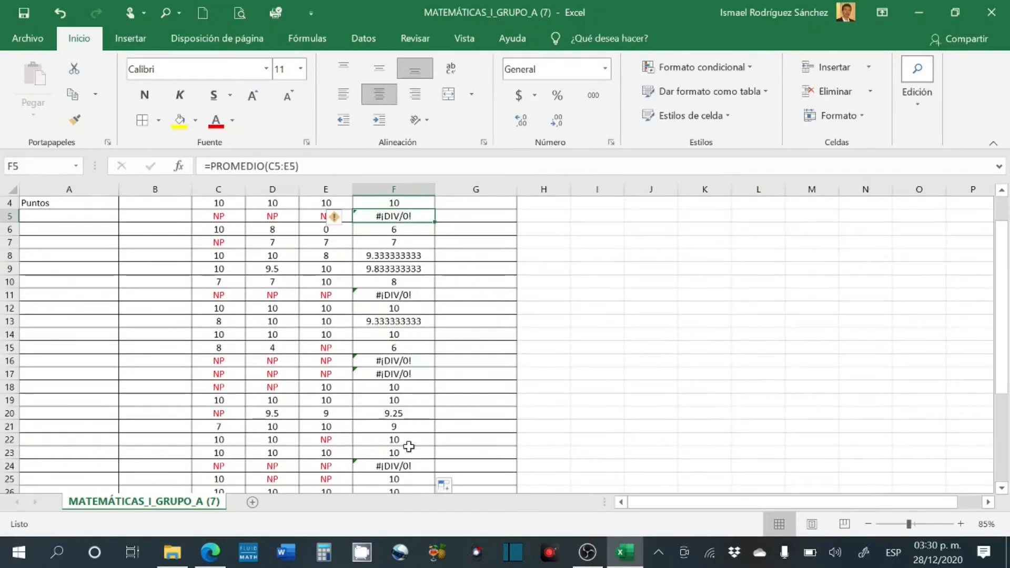
{"action": "left_click", "coordinate": [392, 361]}
{"action": "scroll", "coordinate": [404, 367], "scroll_direction": "up", "scroll_amount": 1}
{"action": "scroll", "coordinate": [404, 367], "scroll_direction": "up", "scroll_amount": 1}
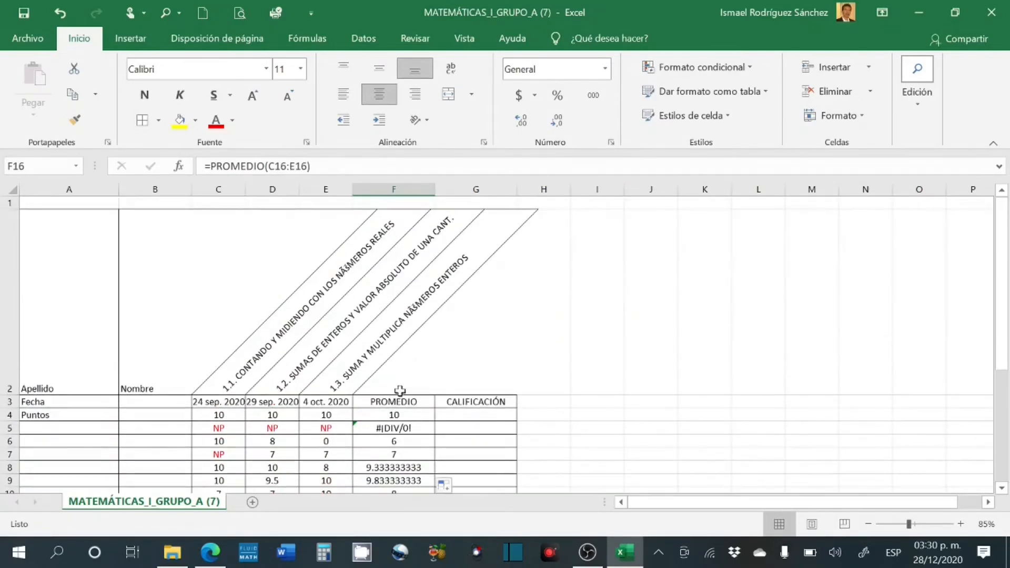
{"action": "left_click", "coordinate": [394, 428]}
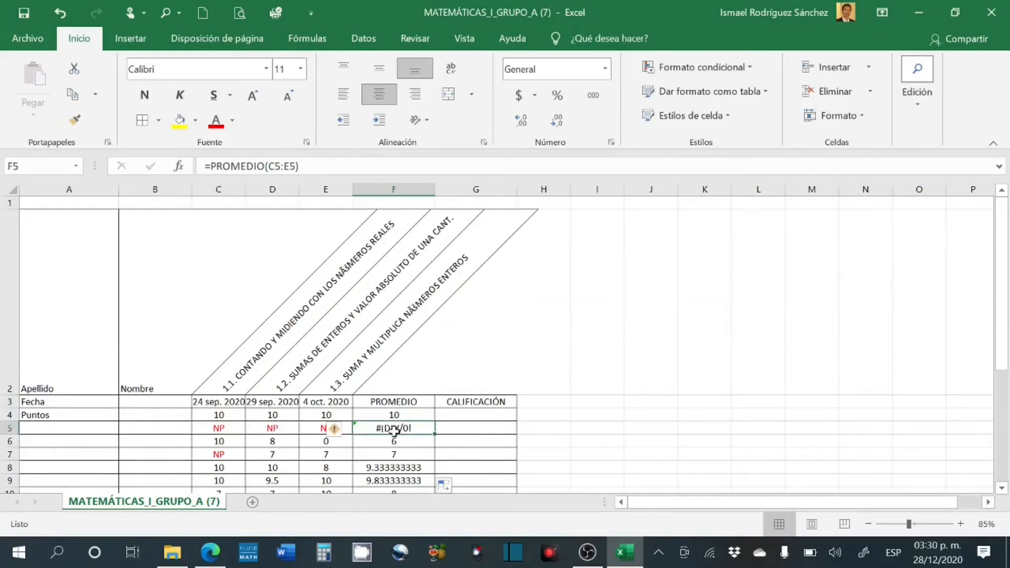
{"action": "mouse_move", "coordinate": [344, 434]}
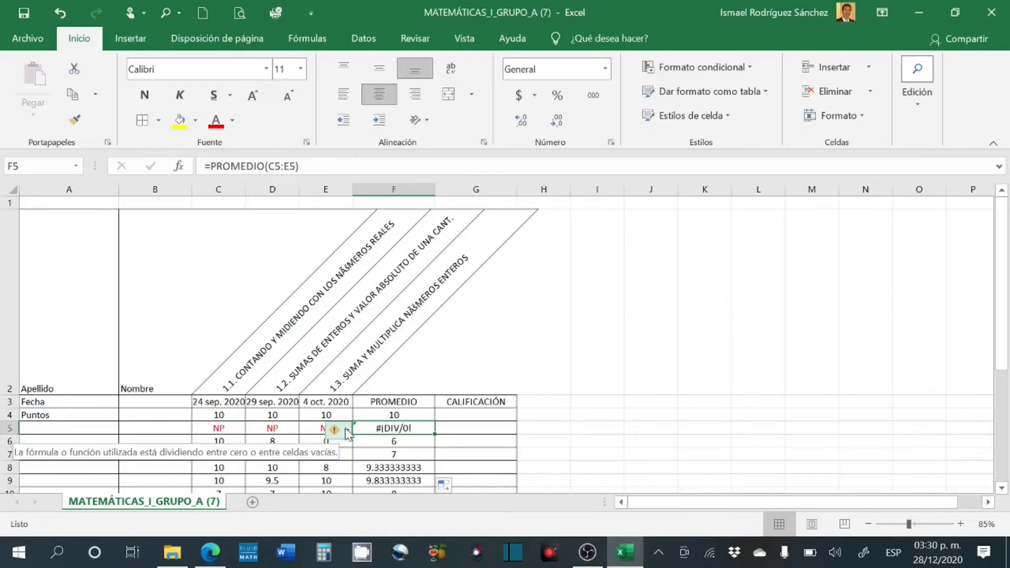
{"action": "left_click", "coordinate": [553, 440]}
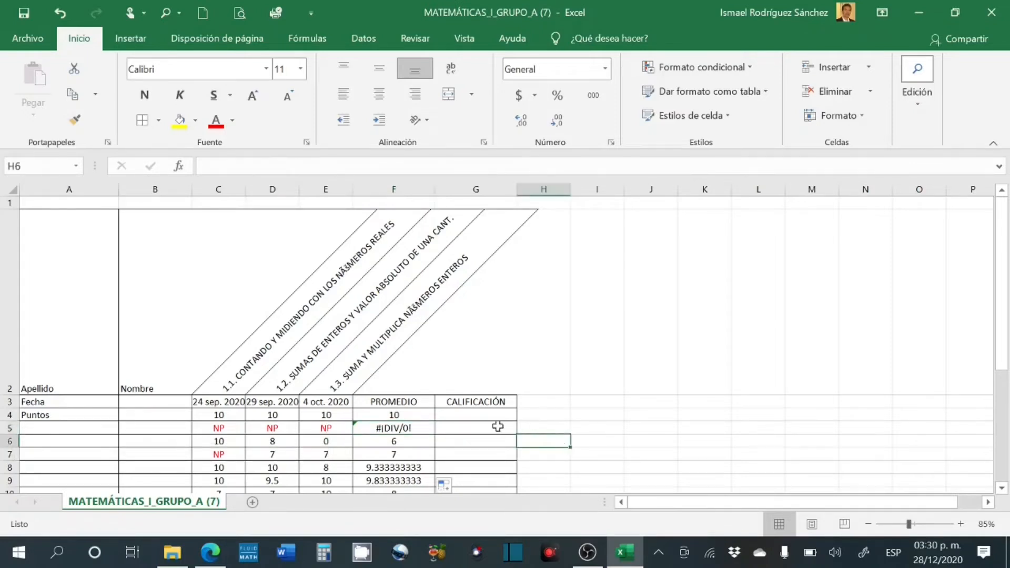
- Check the NP entries in C5:E5 against the average formulas in F4 and F5
{"action": "left_click", "coordinate": [402, 416]}
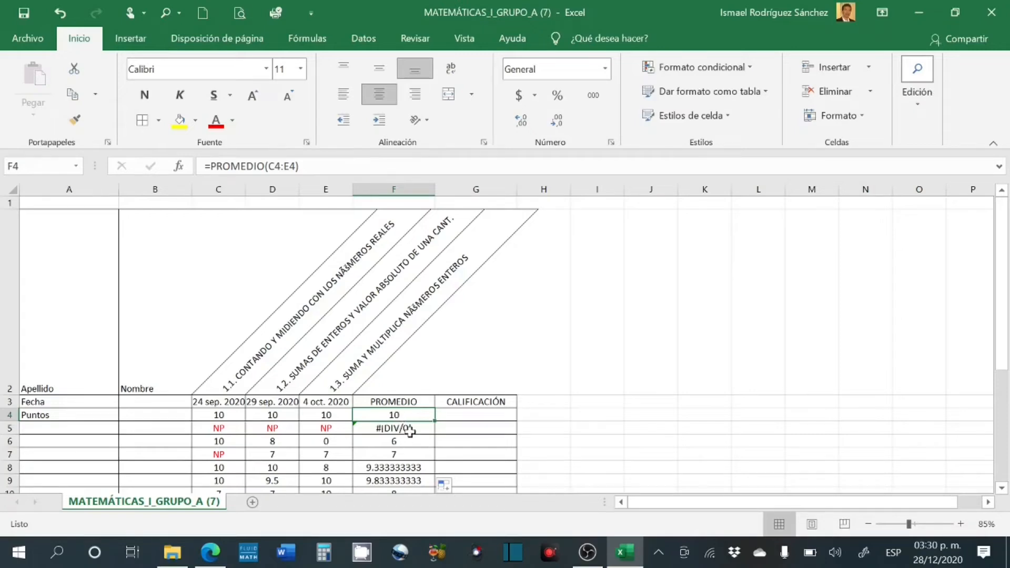
{"action": "left_click", "coordinate": [229, 426]}
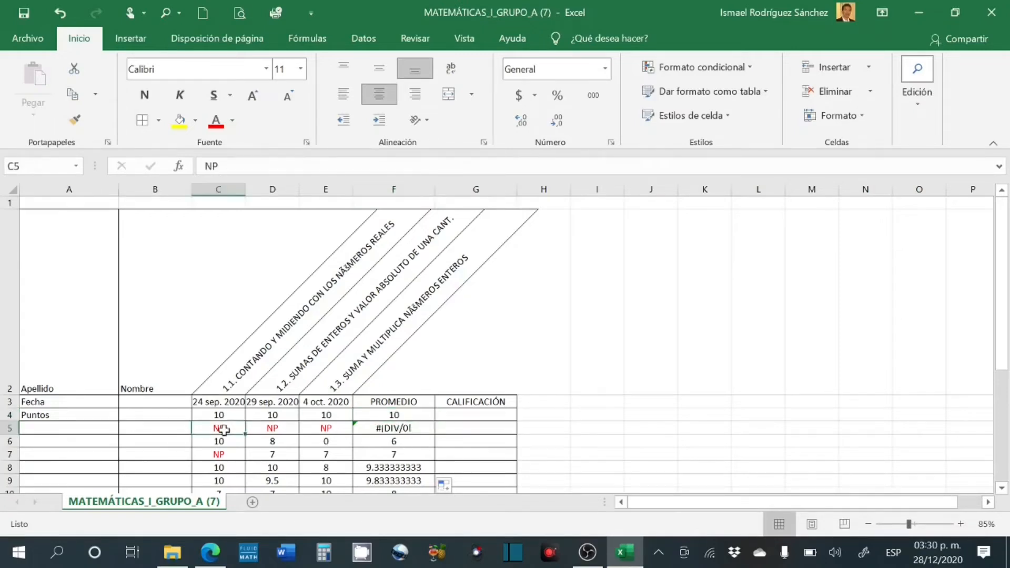
{"action": "left_click", "coordinate": [266, 428]}
{"action": "left_click", "coordinate": [331, 430]}
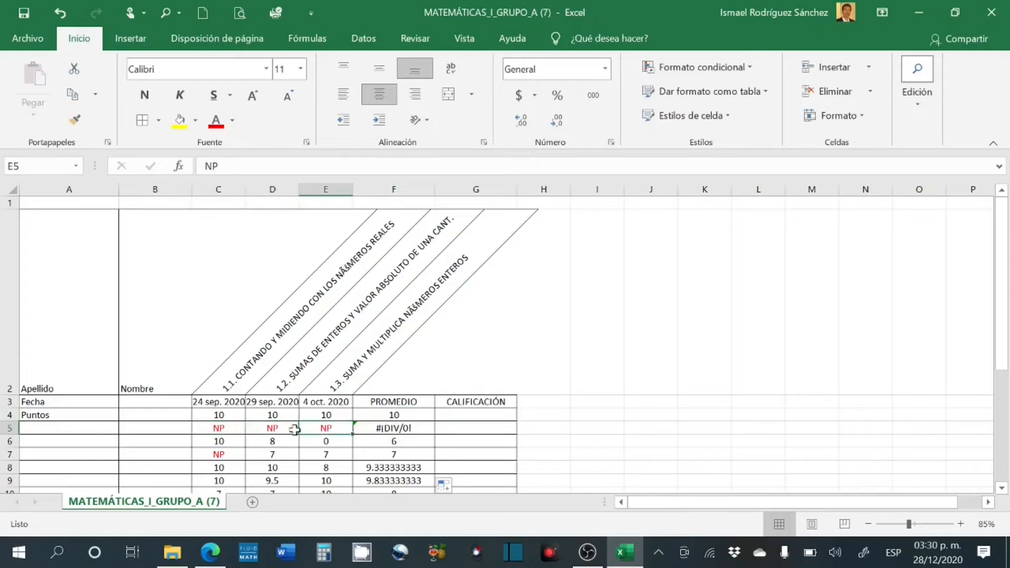
{"action": "left_click", "coordinate": [283, 429]}
{"action": "left_click", "coordinate": [279, 429]}
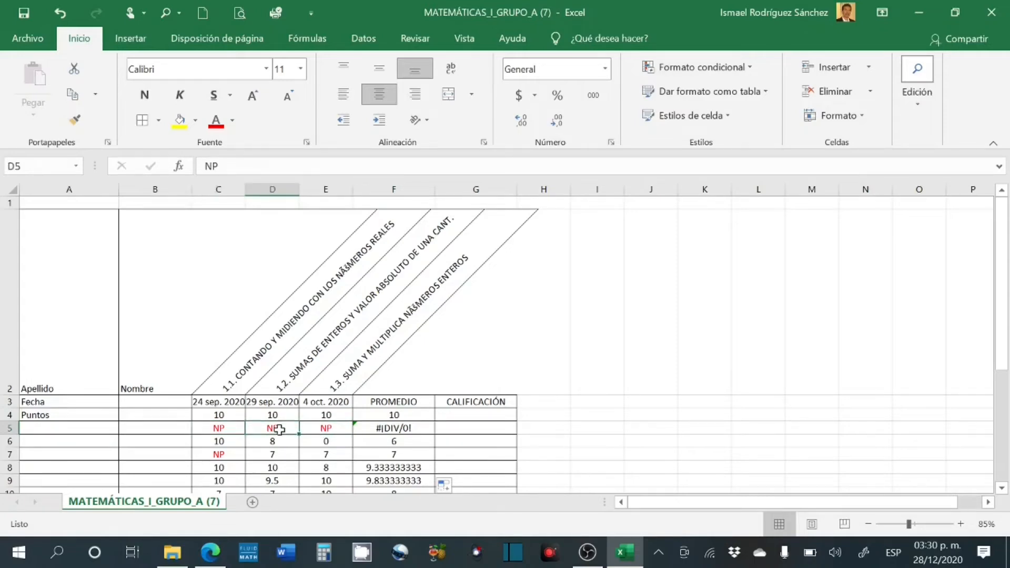
{"action": "left_click", "coordinate": [319, 431]}
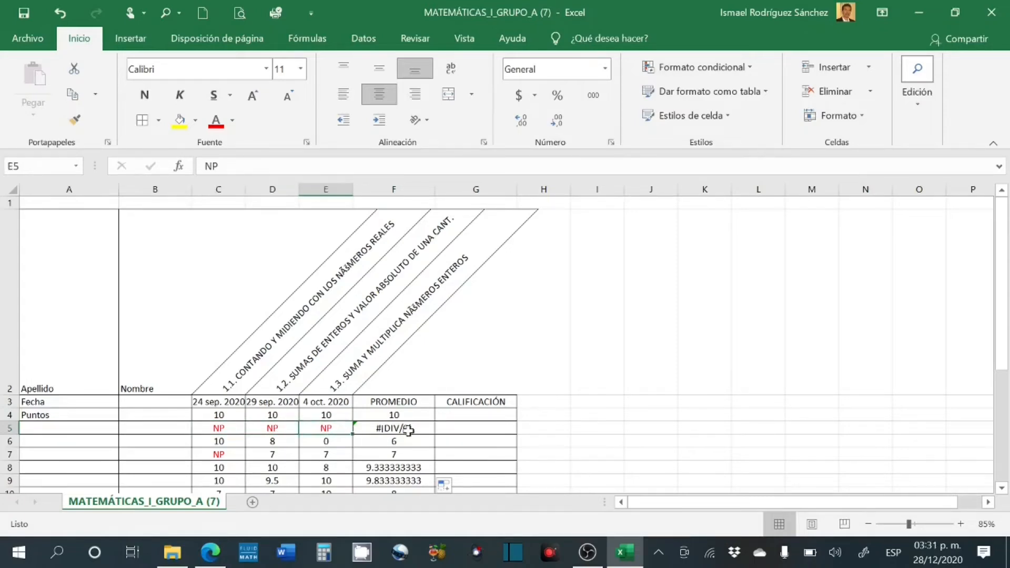
{"action": "left_click", "coordinate": [408, 416]}
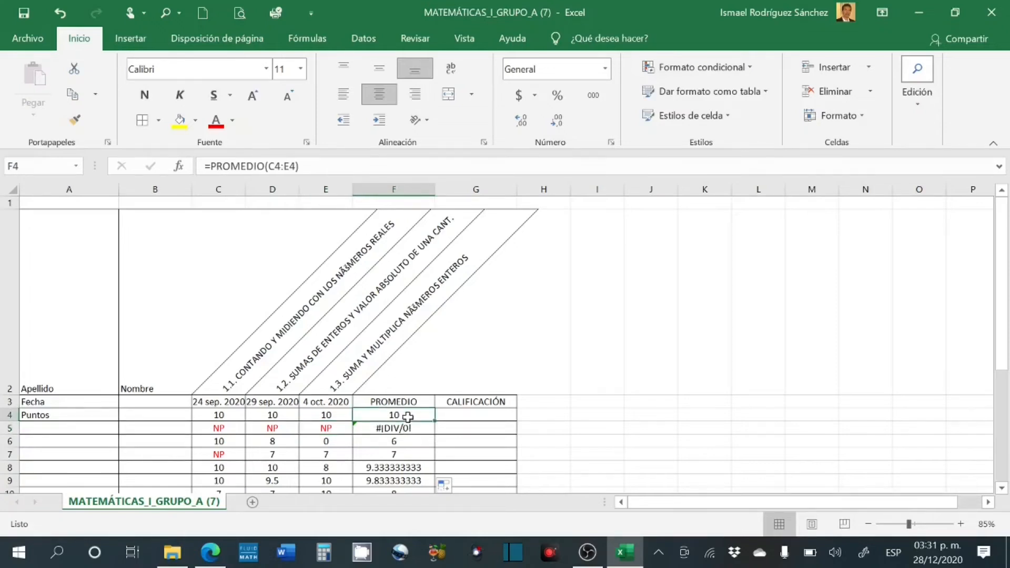
{"action": "left_click", "coordinate": [406, 432]}
- Change the function in F4 to PROMEDIOA so the formula reads =PROMEDIOA(C4:E4)
{"action": "left_click", "coordinate": [406, 416]}
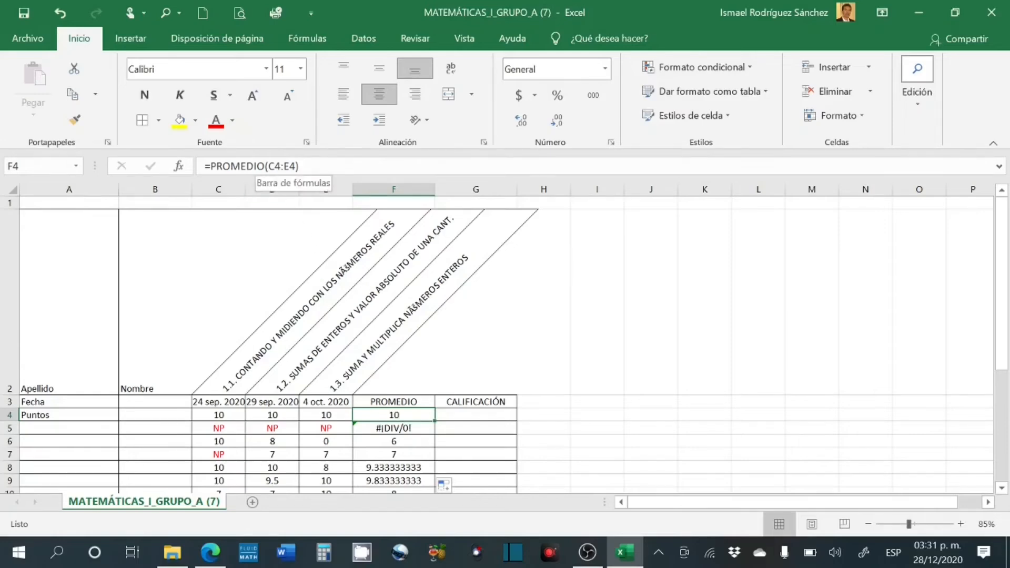
{"action": "left_click", "coordinate": [264, 166]}
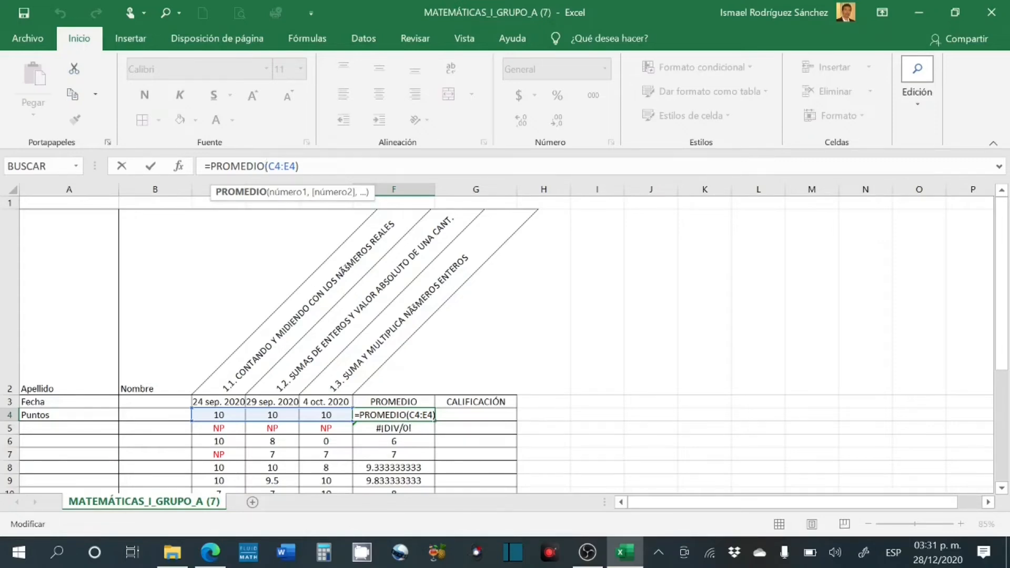
{"action": "type", "text": "A"}
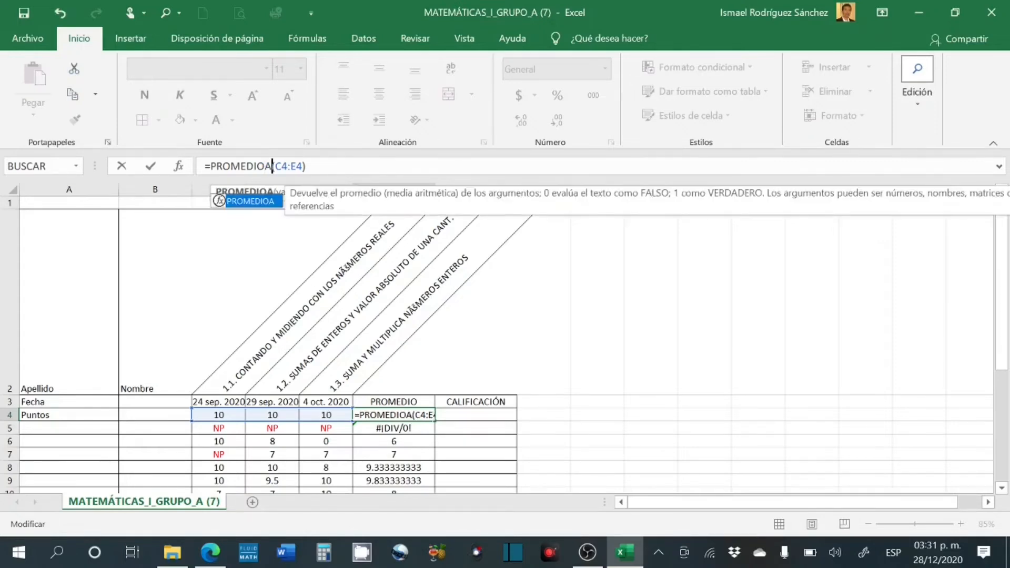
{"action": "key", "text": "BackSpace"}
{"action": "key", "text": "Return"}
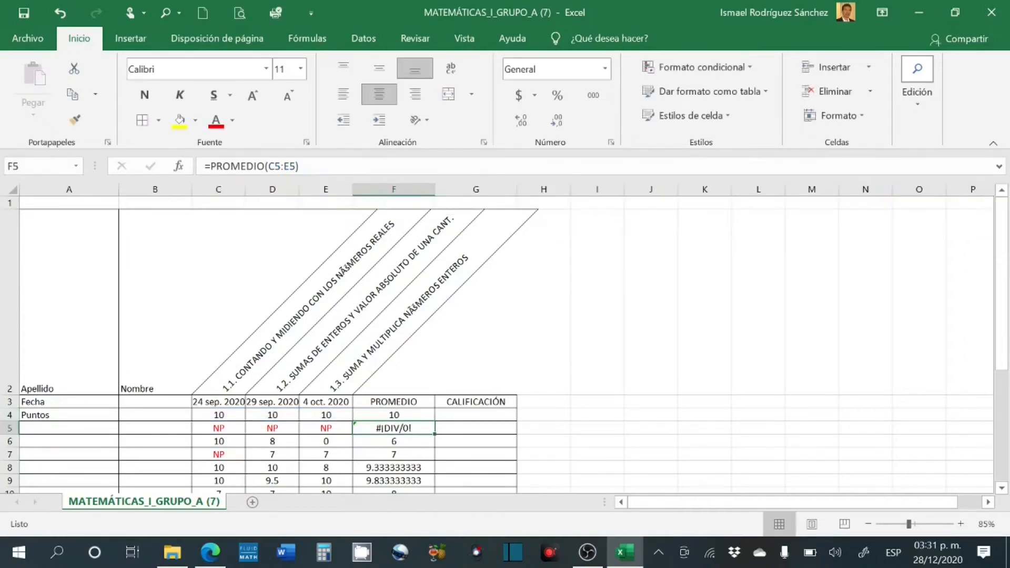
{"action": "left_click", "coordinate": [398, 416]}
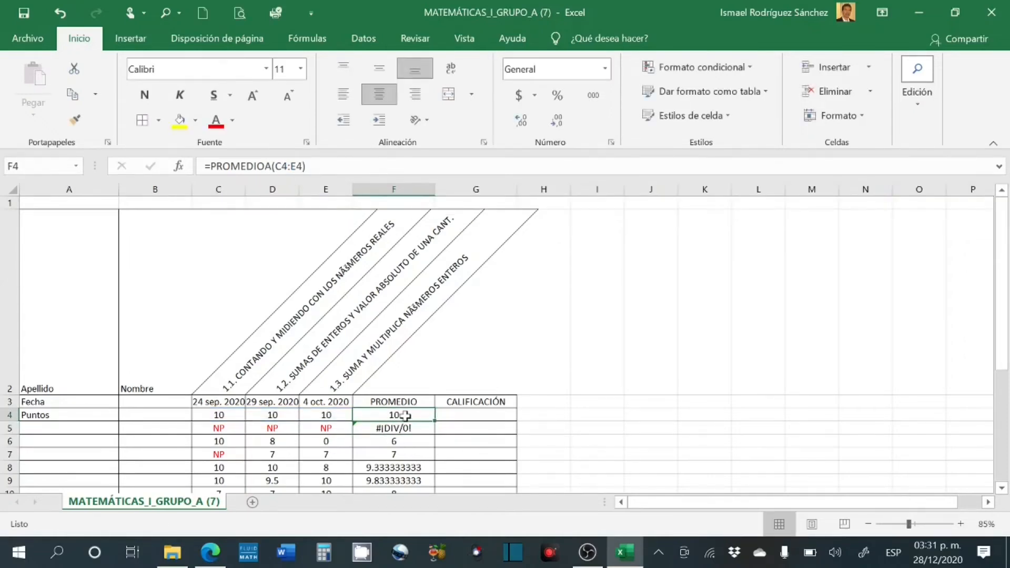
- Fill the PROMEDIOA formula from F4 down to F35 and check the formula in F6
{"action": "scroll", "coordinate": [408, 424], "scroll_direction": "down", "scroll_amount": 2}
{"action": "scroll", "coordinate": [408, 424], "scroll_direction": "down", "scroll_amount": 3}
{"action": "scroll", "coordinate": [409, 415], "scroll_direction": "up", "scroll_amount": 1}
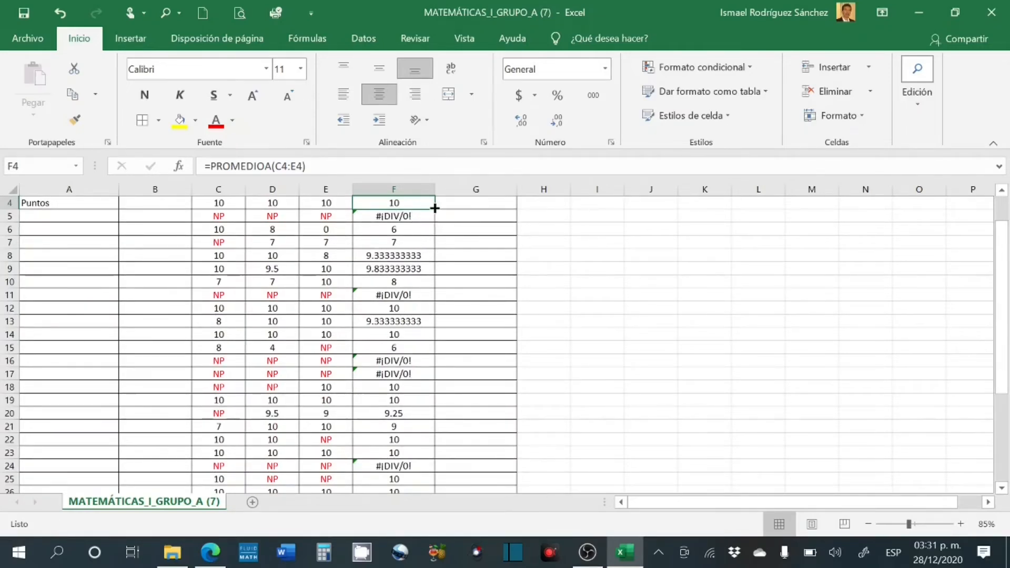
{"action": "mouse_move", "coordinate": [434, 208]}
{"action": "left_mouse_down"}
{"action": "mouse_move", "coordinate": [415, 508]}
{"action": "mouse_move", "coordinate": [414, 464]}
{"action": "left_mouse_up"}
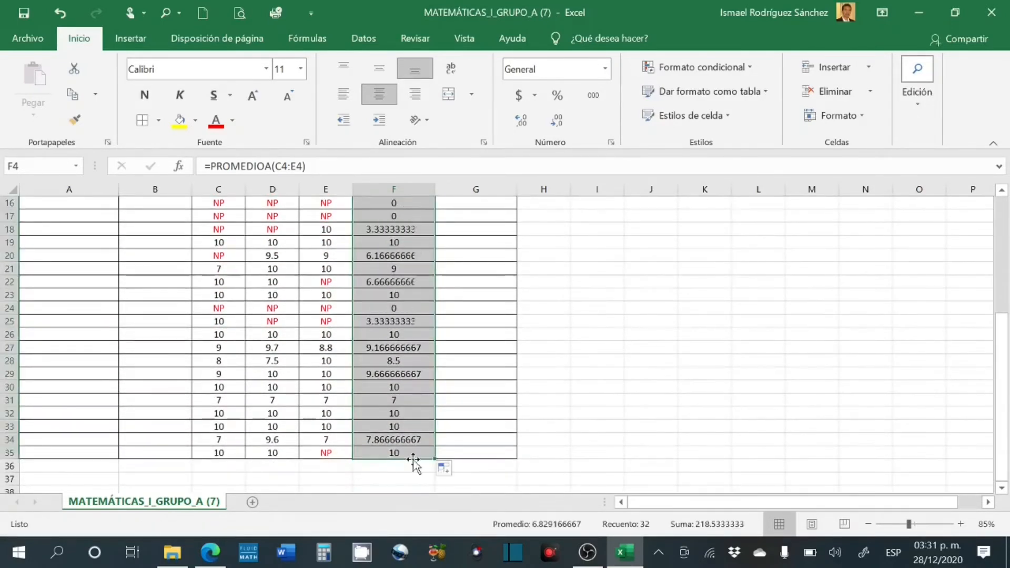
{"action": "scroll", "coordinate": [389, 403], "scroll_direction": "up", "scroll_amount": 5}
{"action": "scroll", "coordinate": [390, 403], "scroll_direction": "up", "scroll_amount": 1}
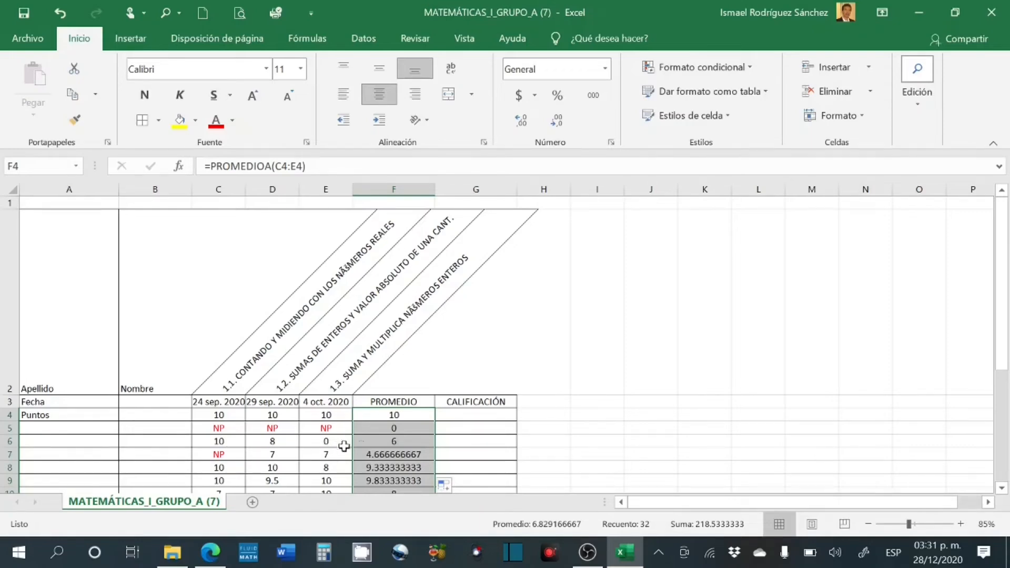
{"action": "left_click", "coordinate": [398, 442]}
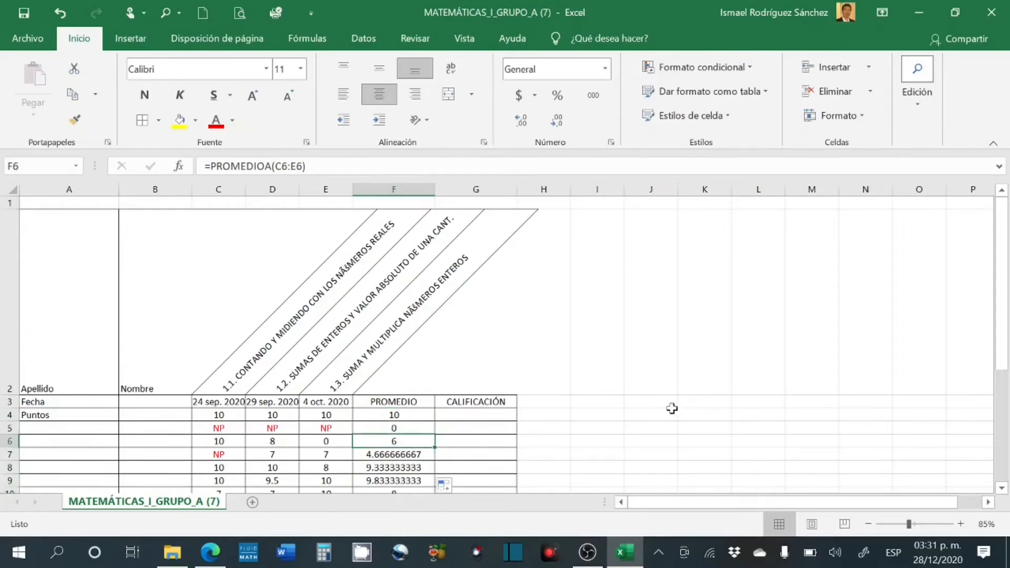
- Format the averages in F4:F35 to show one decimal place
{"action": "scroll", "coordinate": [667, 415], "scroll_direction": "down", "scroll_amount": 1}
{"action": "scroll", "coordinate": [667, 415], "scroll_direction": "up", "scroll_amount": 1}
{"action": "left_click_drag", "start_coordinate": [407, 417], "coordinate": [405, 452]}
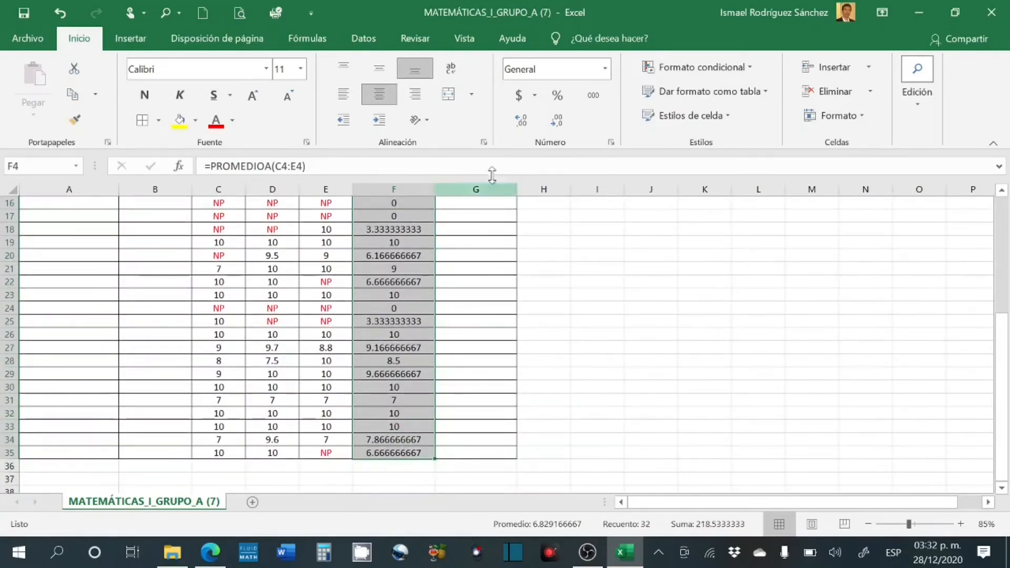
{"action": "left_click", "coordinate": [559, 121]}
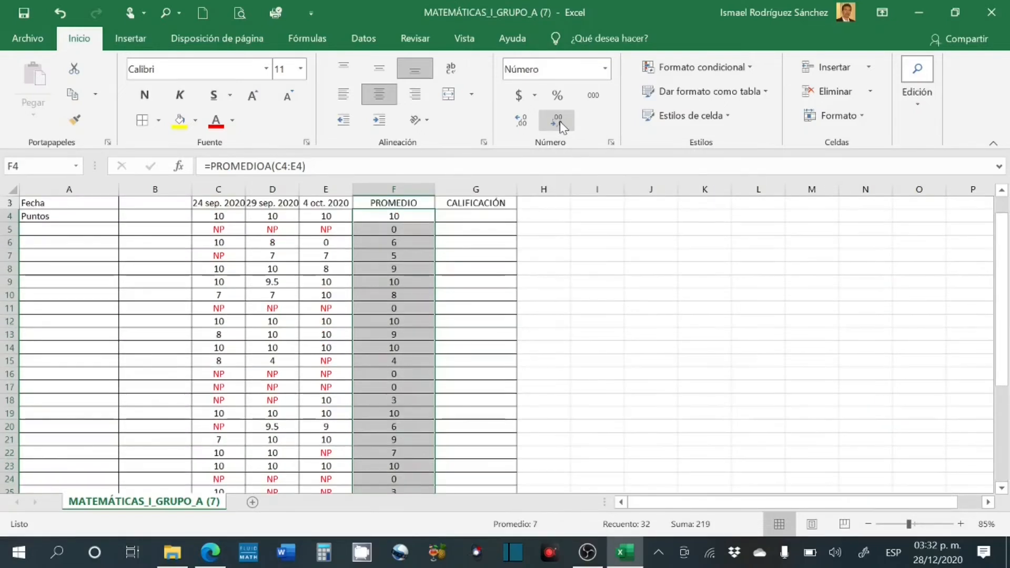
{"action": "left_click", "coordinate": [522, 122]}
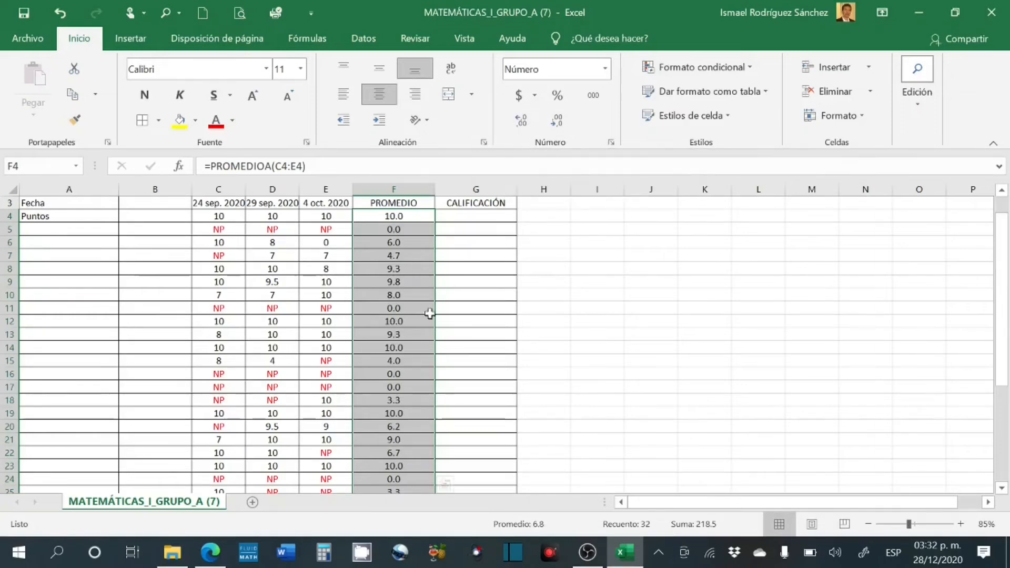
{"action": "scroll", "coordinate": [594, 330], "scroll_direction": "up", "scroll_amount": 1}
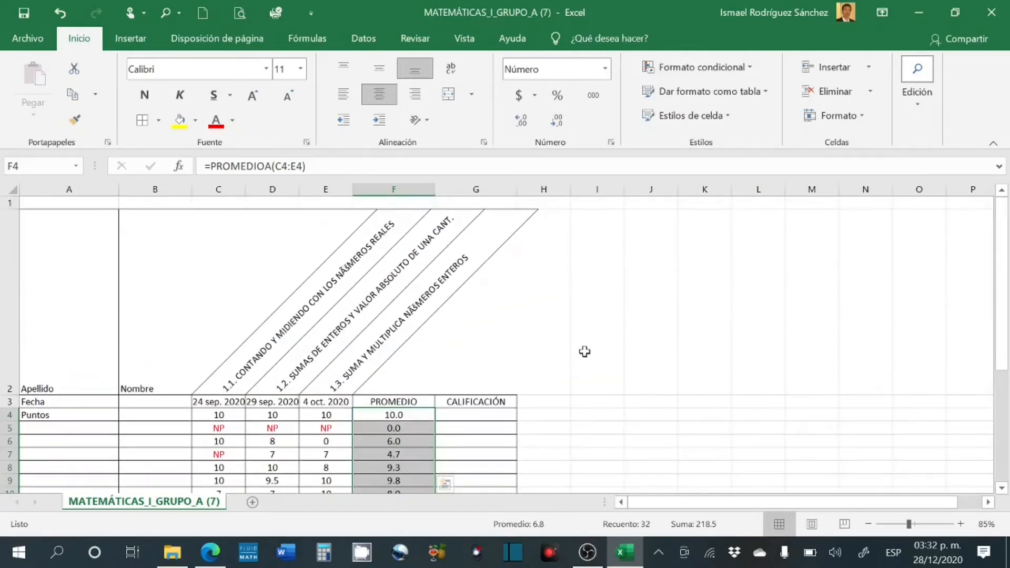
- Review the PROMEDIO averages beside the empty CALIFICACIÓN cells, including rows 4 and 13
{"action": "scroll", "coordinate": [584, 352], "scroll_direction": "down", "scroll_amount": 1}
{"action": "scroll", "coordinate": [583, 351], "scroll_direction": "up", "scroll_amount": 1}
{"action": "left_click", "coordinate": [470, 418]}
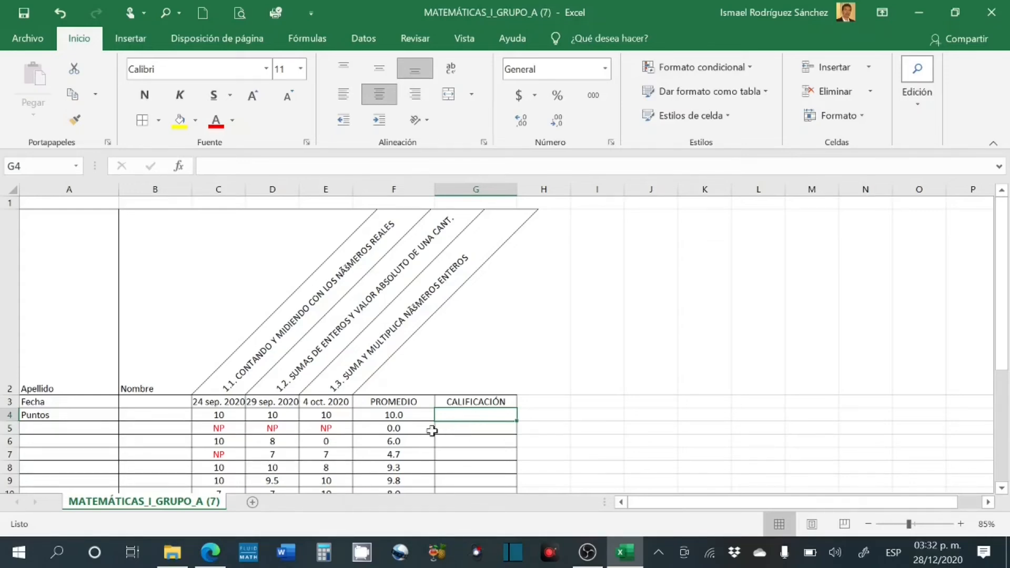
{"action": "scroll", "coordinate": [431, 430], "scroll_direction": "down", "scroll_amount": 1}
{"action": "scroll", "coordinate": [417, 361], "scroll_direction": "down", "scroll_amount": 1}
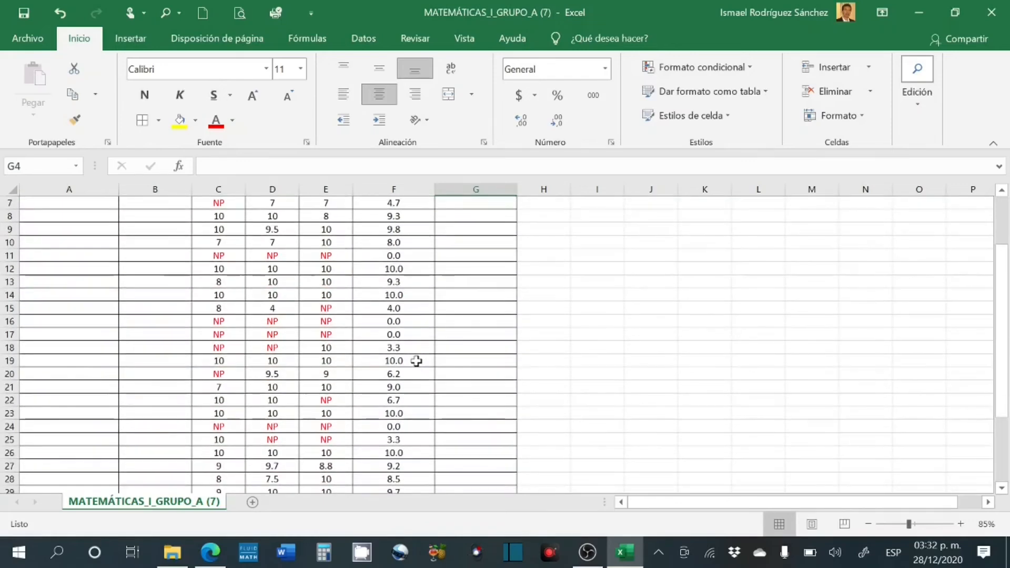
{"action": "scroll", "coordinate": [415, 363], "scroll_direction": "up", "scroll_amount": 2}
{"action": "scroll", "coordinate": [407, 368], "scroll_direction": "down", "scroll_amount": 1}
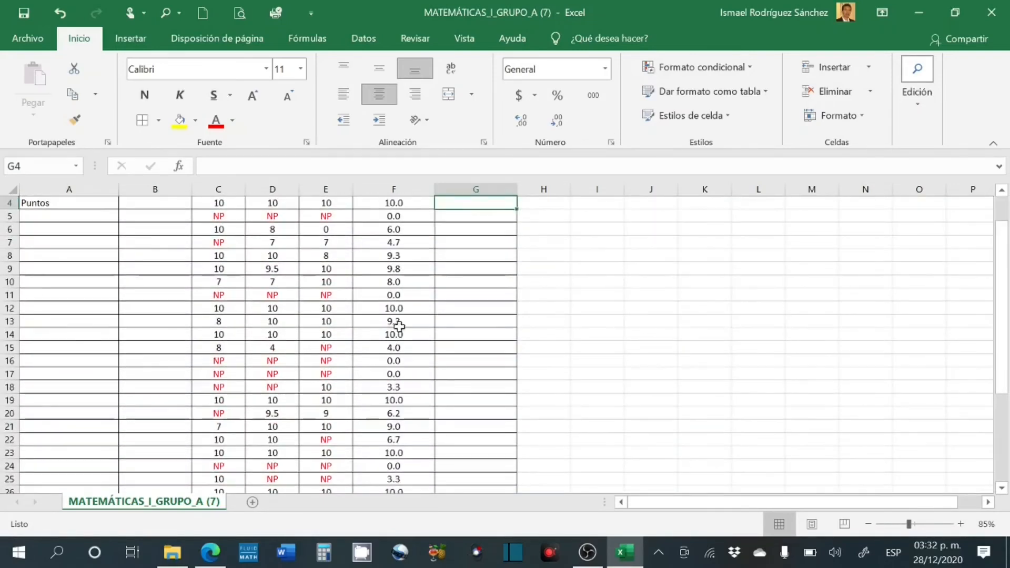
{"action": "left_click", "coordinate": [477, 322]}
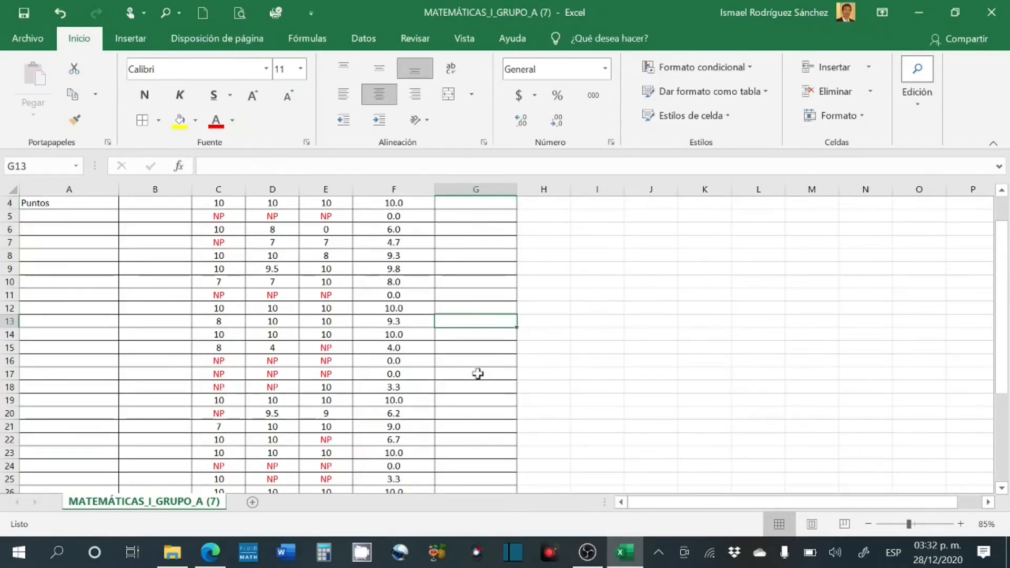
{"action": "scroll", "coordinate": [477, 372], "scroll_direction": "down", "scroll_amount": 1}
{"action": "scroll", "coordinate": [477, 372], "scroll_direction": "up", "scroll_amount": 2}
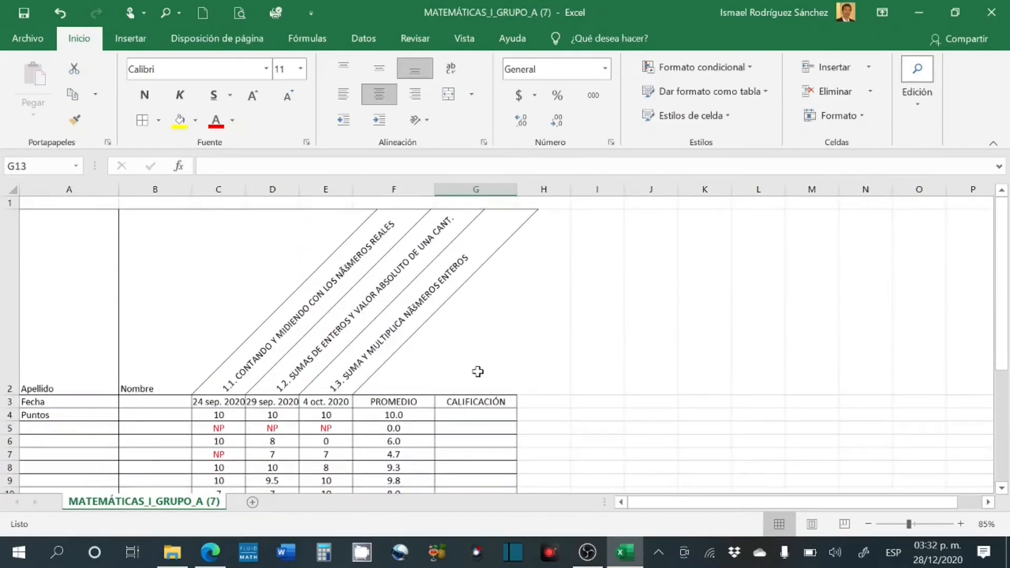
{"action": "scroll", "coordinate": [477, 372], "scroll_direction": "down", "scroll_amount": 1}
{"action": "scroll", "coordinate": [478, 374], "scroll_direction": "up", "scroll_amount": 1}
- Enter the formula =REDONDEAR(F4,0) in G4 under CALIFICACIÓN to round the average to a whole number
{"action": "left_click", "coordinate": [475, 415]}
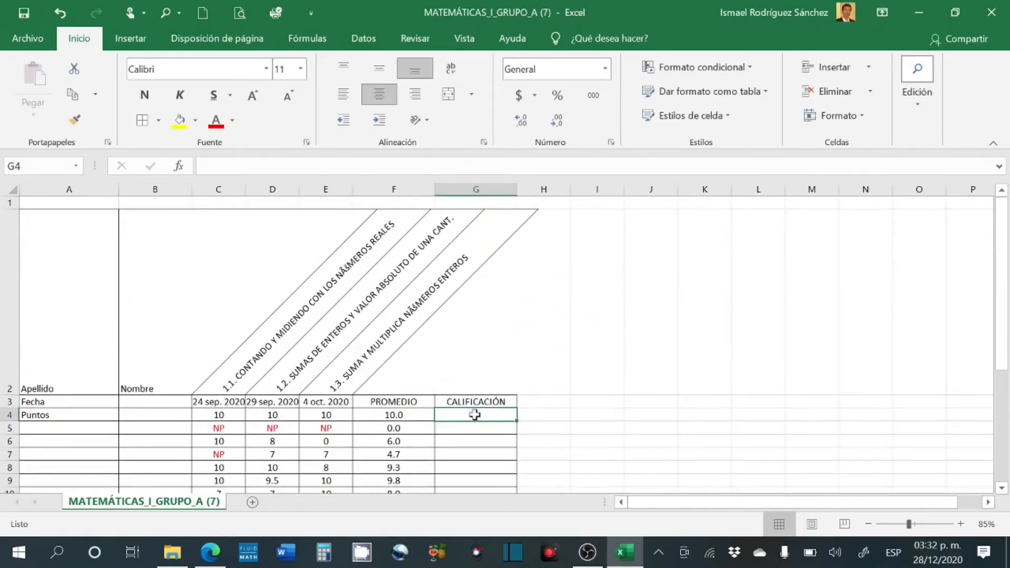
{"action": "type", "text": "="}
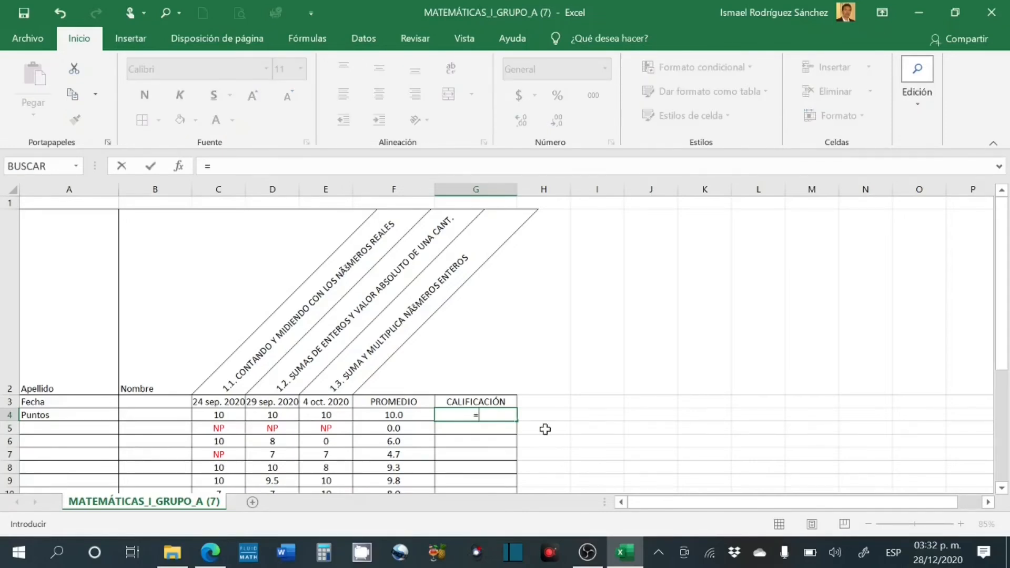
{"action": "type", "text": "REDO"}
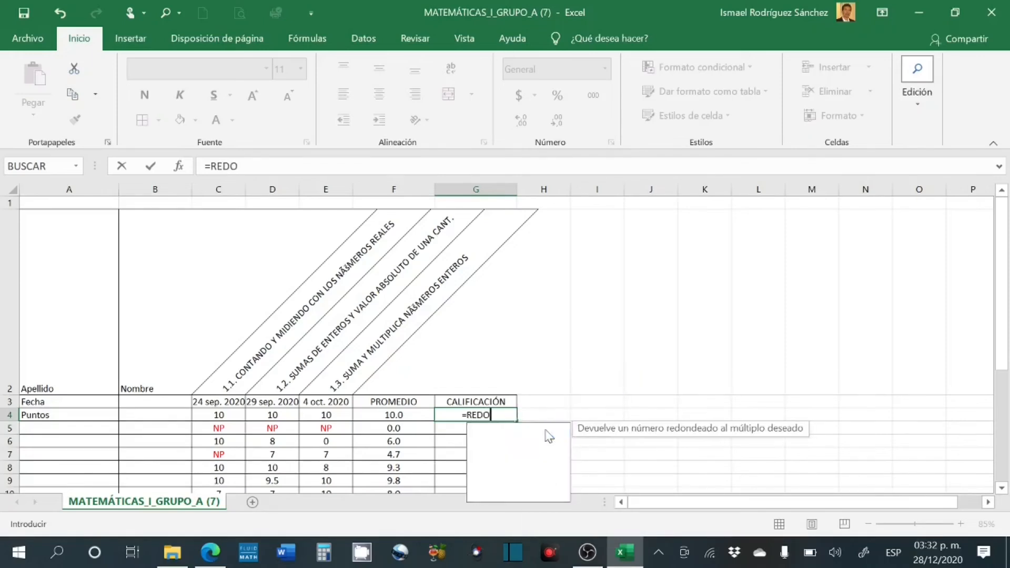
{"action": "type", "text": "NDEAR"}
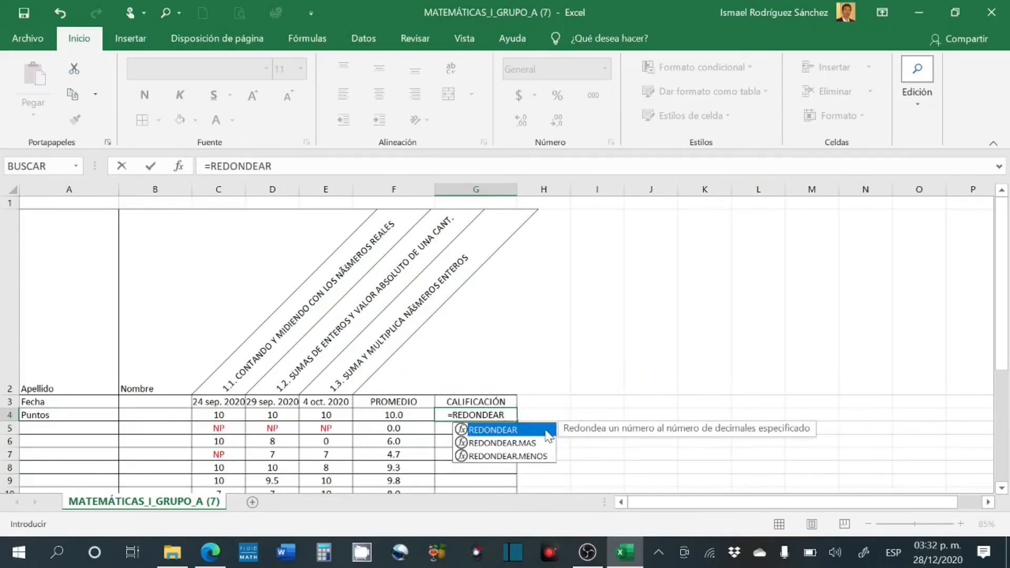
{"action": "double_click", "coordinate": [545, 431]}
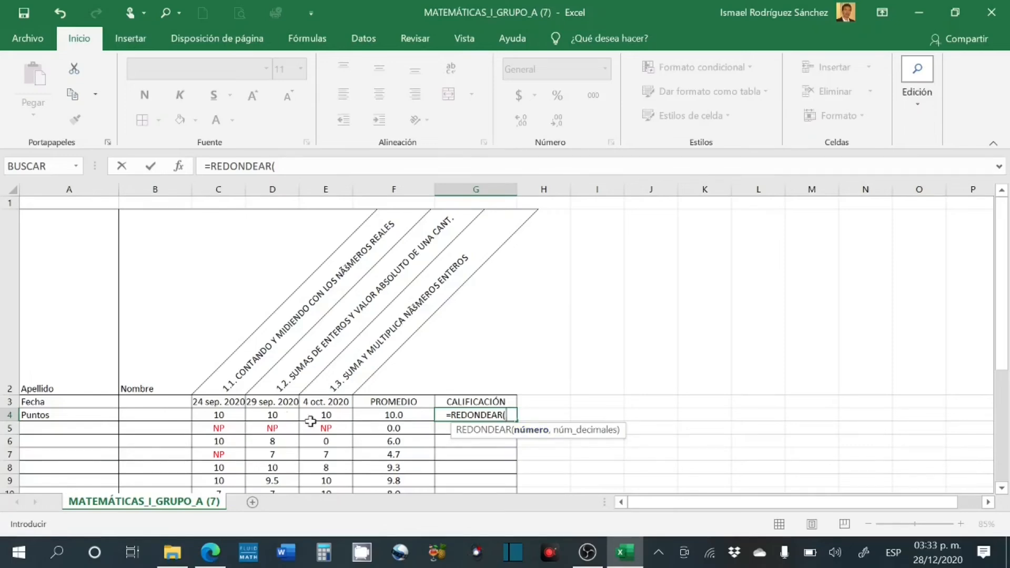
{"action": "left_click", "coordinate": [385, 418]}
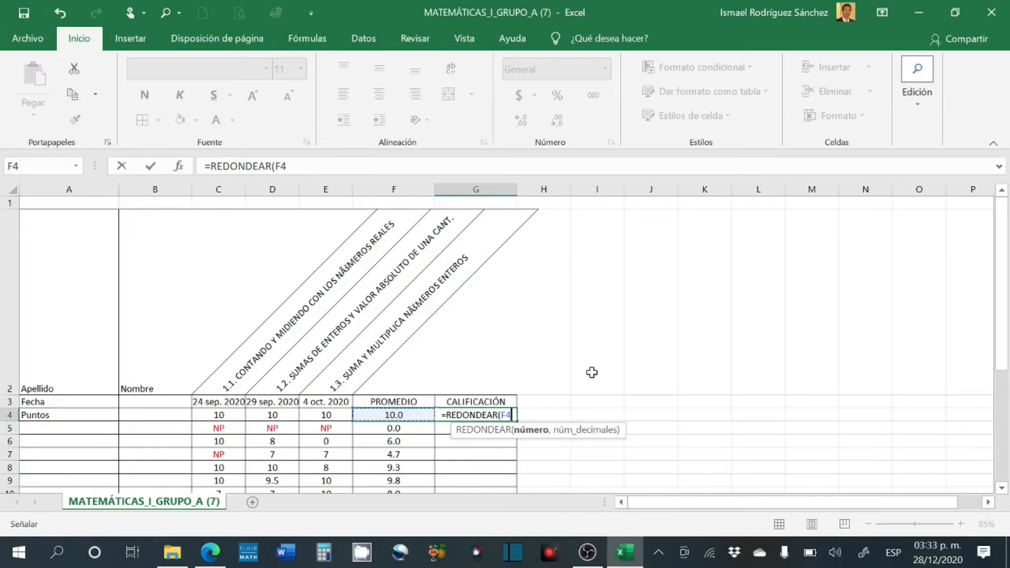
{"action": "type", "text": ","}
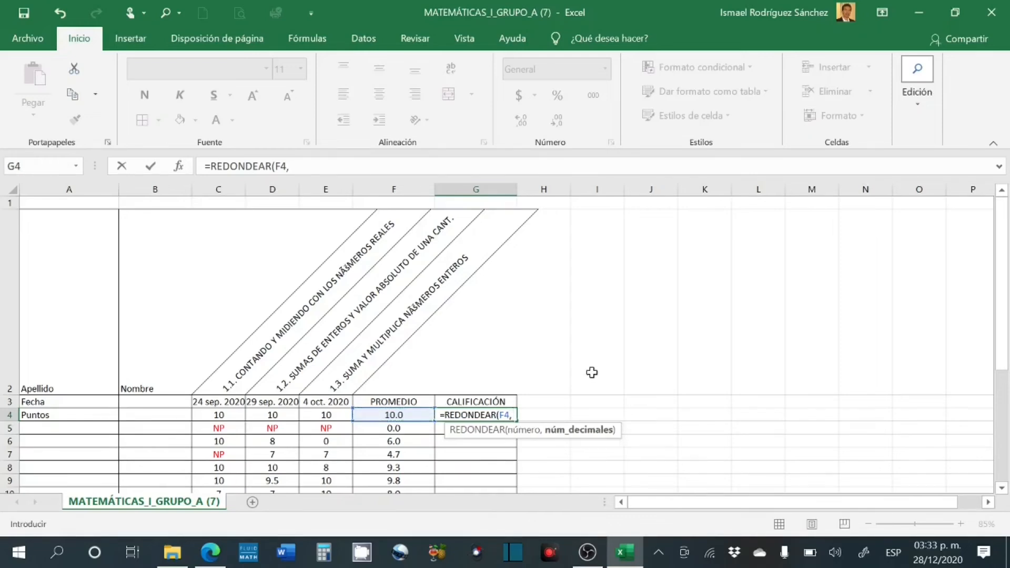
{"action": "type", "text": "0"}
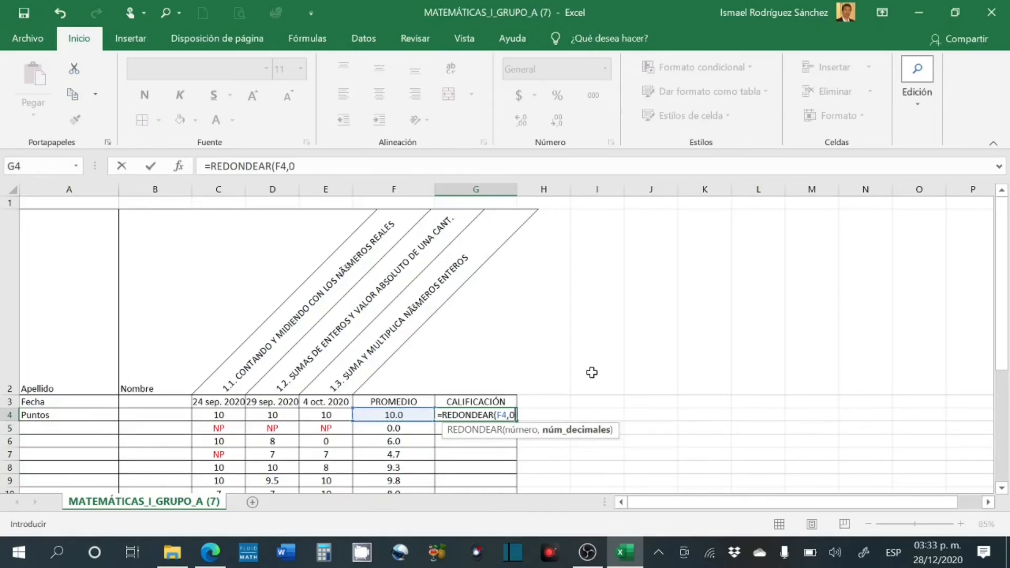
{"action": "type", "text": ")"}
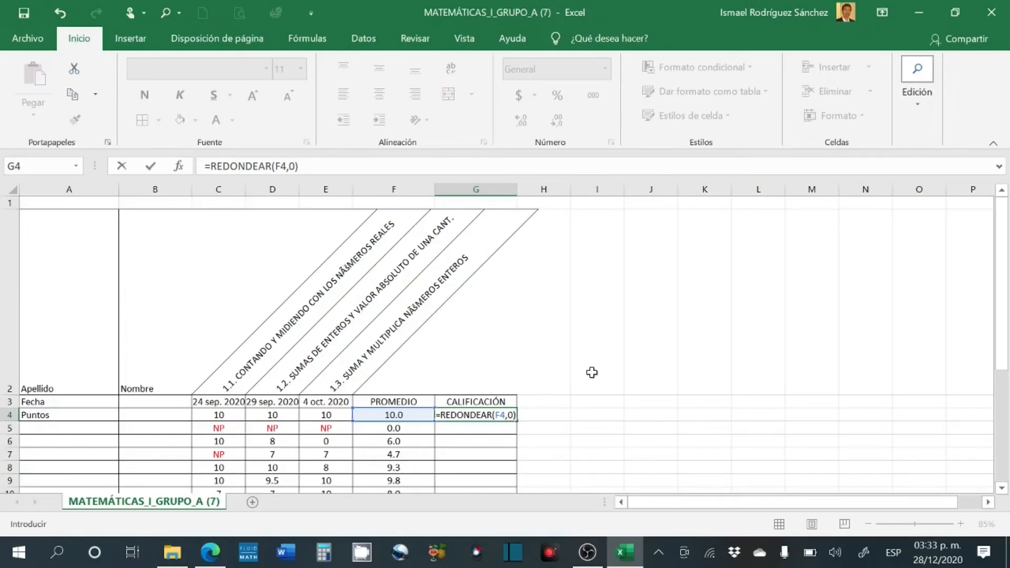
{"action": "key", "text": "Return"}
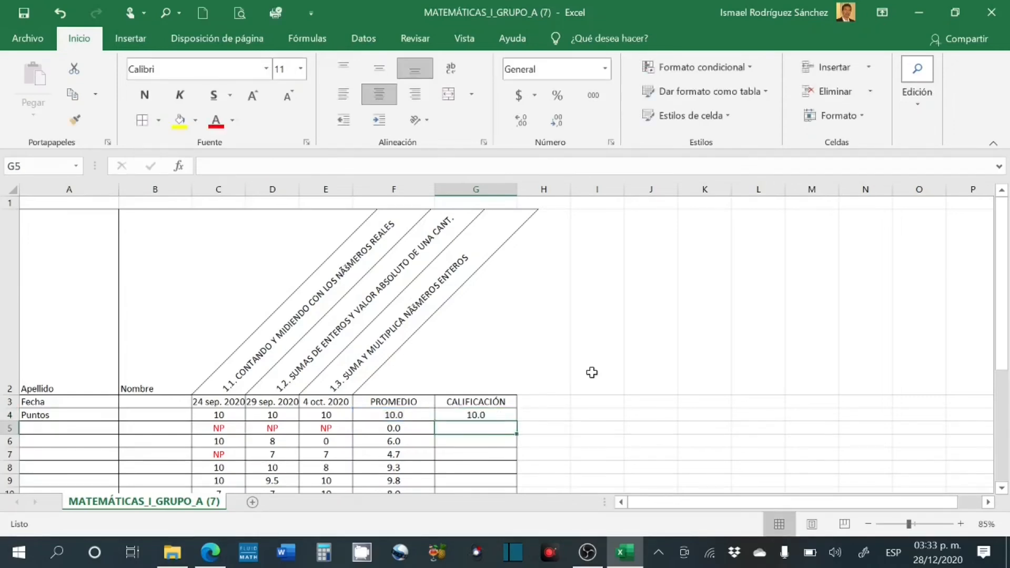
- Fill the REDONDEAR formula from G4 down to the last student row, G35
{"action": "left_click", "coordinate": [462, 415]}
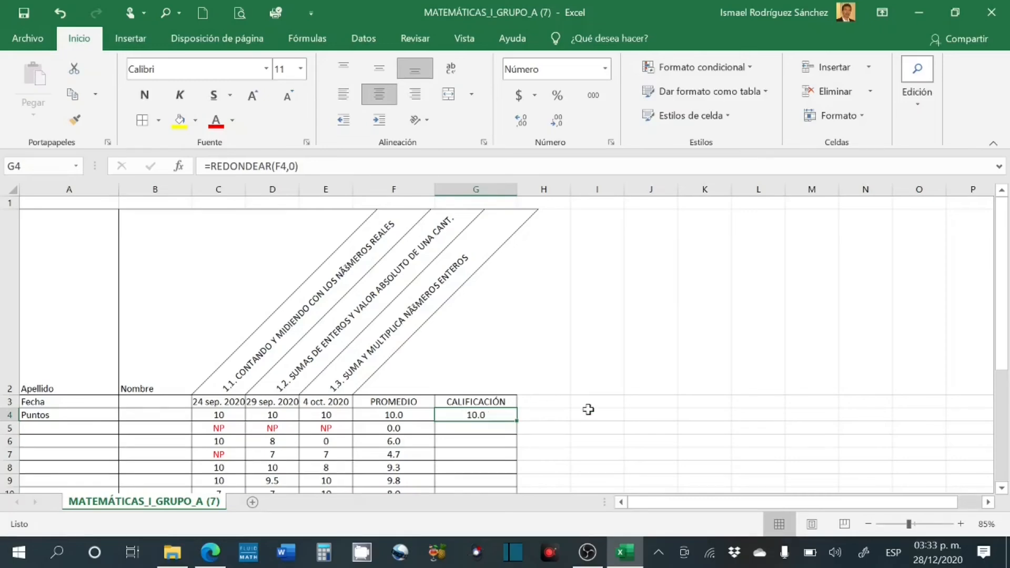
{"action": "scroll", "coordinate": [586, 408], "scroll_direction": "down", "scroll_amount": 1}
{"action": "scroll", "coordinate": [578, 405], "scroll_direction": "up", "scroll_amount": 1}
{"action": "left_click_drag", "start_coordinate": [515, 423], "coordinate": [502, 463]}
{"action": "scroll", "coordinate": [589, 401], "scroll_direction": "up", "scroll_amount": 2}
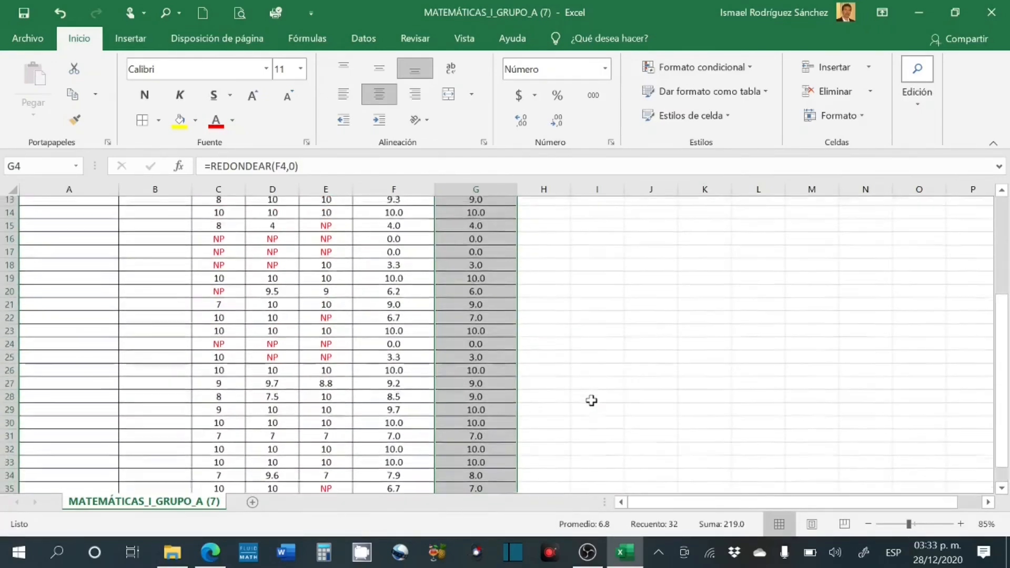
{"action": "left_click", "coordinate": [621, 370]}
{"action": "scroll", "coordinate": [615, 384], "scroll_direction": "up", "scroll_amount": 2}
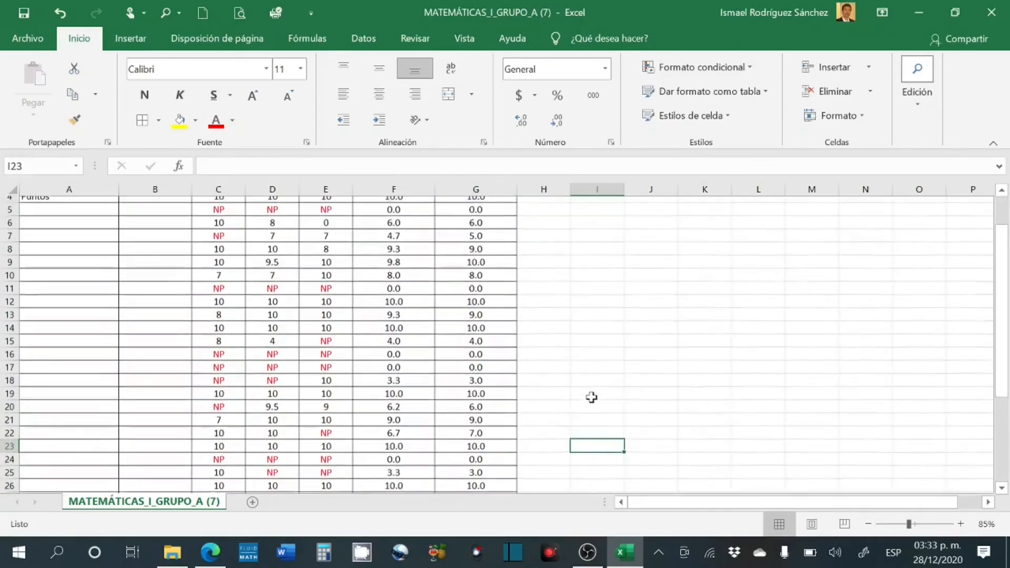
- Compare the averages with the rounded grades in columns F and G, checking rows 13, 18 and 20
{"action": "scroll", "coordinate": [572, 398], "scroll_direction": "up", "scroll_amount": 1}
{"action": "scroll", "coordinate": [572, 398], "scroll_direction": "down", "scroll_amount": 1}
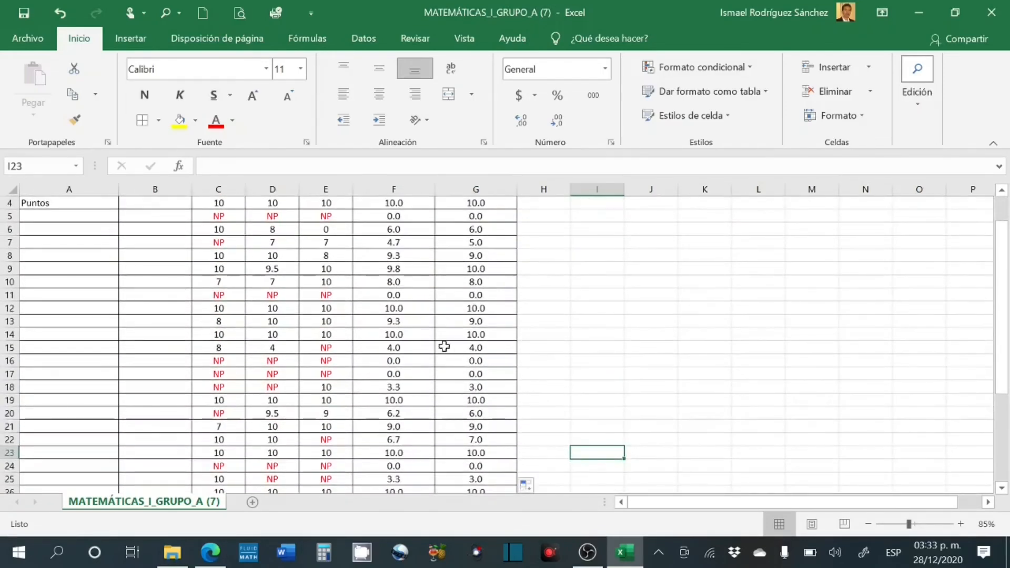
{"action": "left_click", "coordinate": [406, 326]}
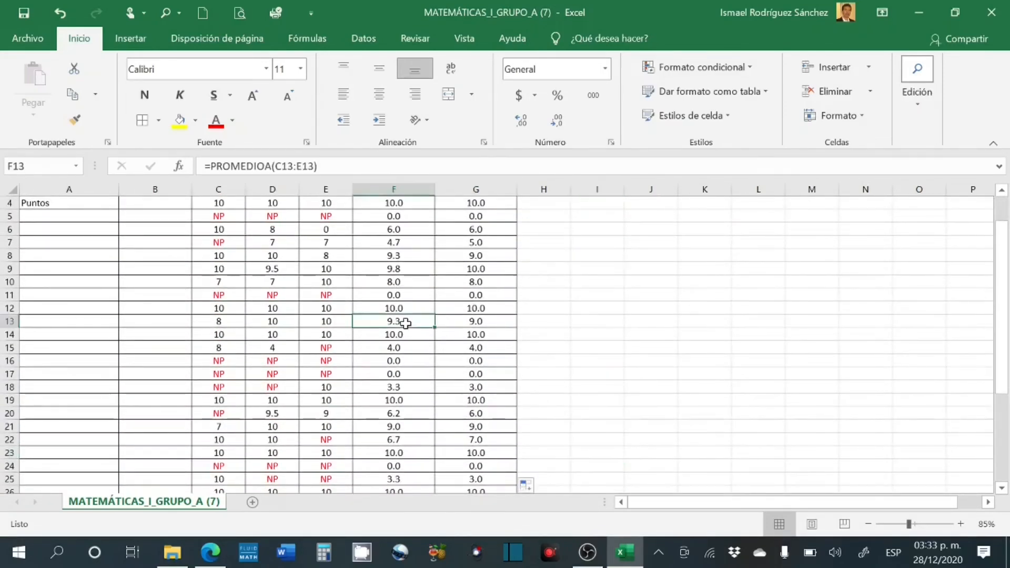
{"action": "left_click", "coordinate": [498, 322]}
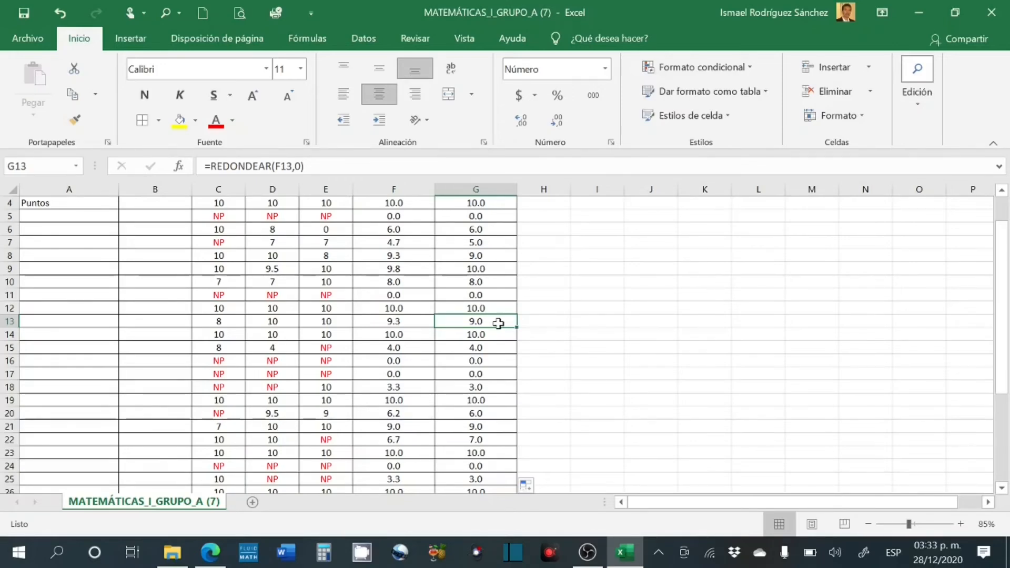
{"action": "left_click", "coordinate": [403, 388]}
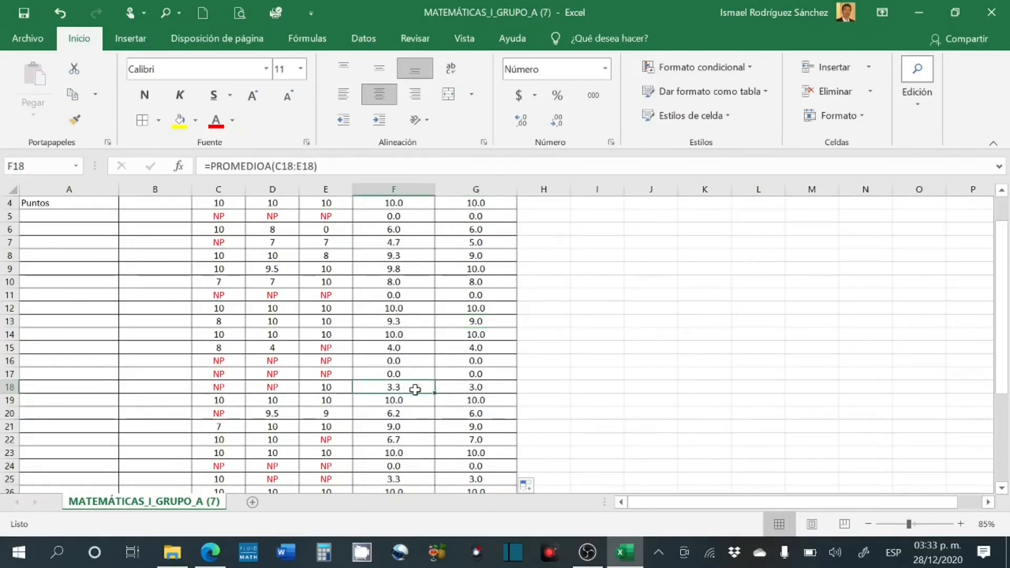
{"action": "left_click", "coordinate": [488, 389]}
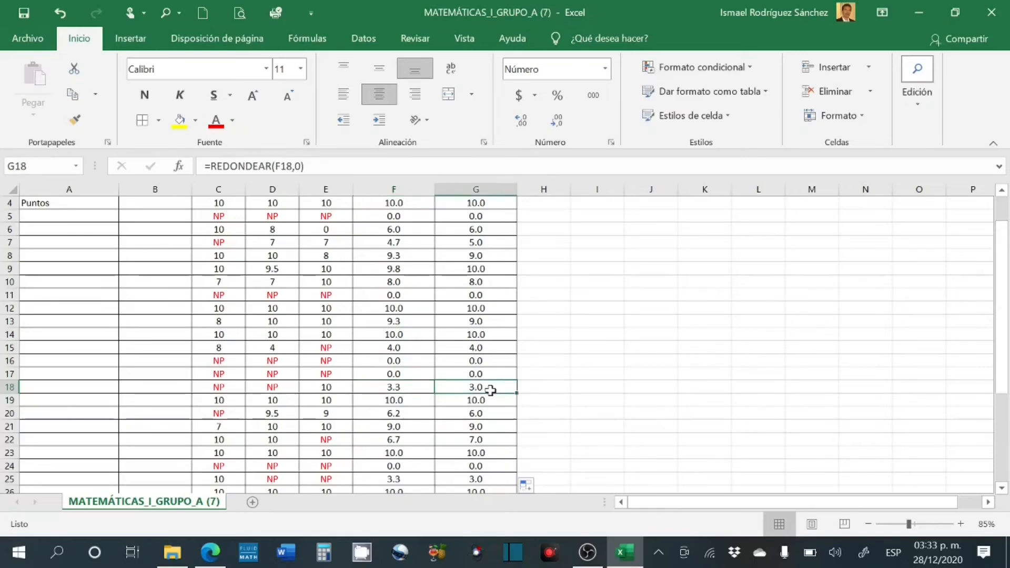
{"action": "left_click", "coordinate": [421, 420]}
{"action": "left_click", "coordinate": [427, 414]}
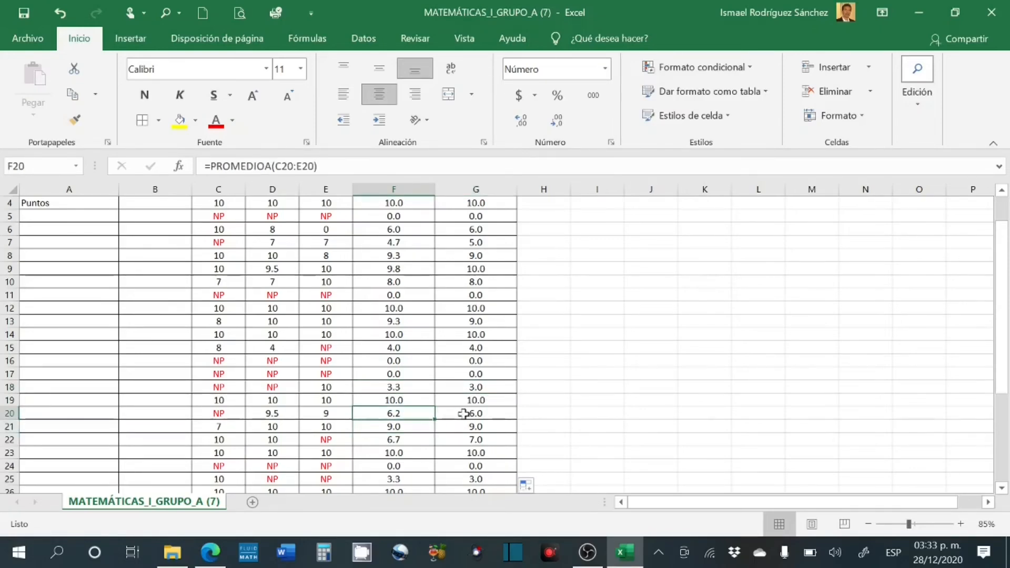
{"action": "left_click", "coordinate": [500, 415]}
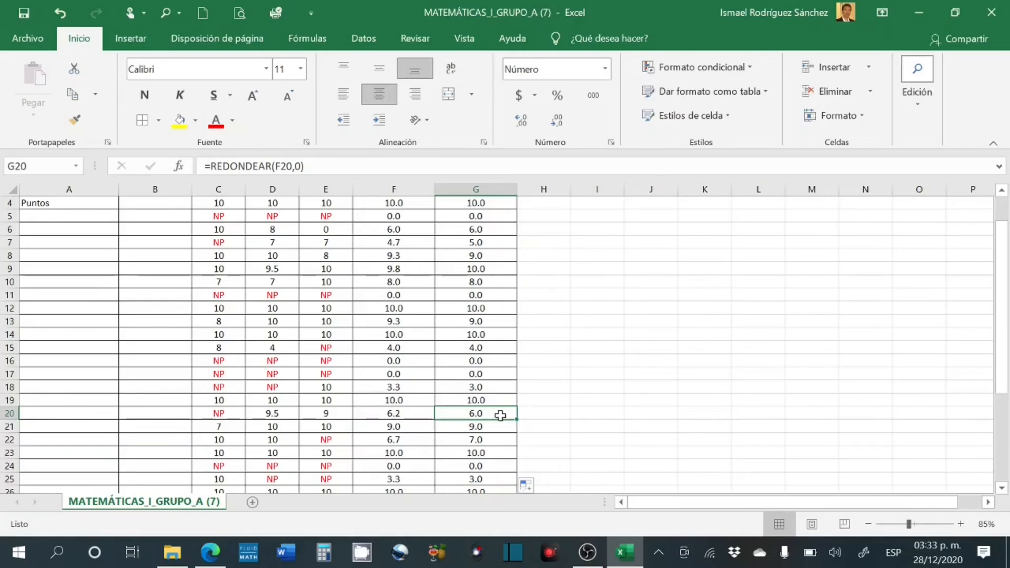
{"action": "scroll", "coordinate": [638, 367], "scroll_direction": "up", "scroll_amount": 1}
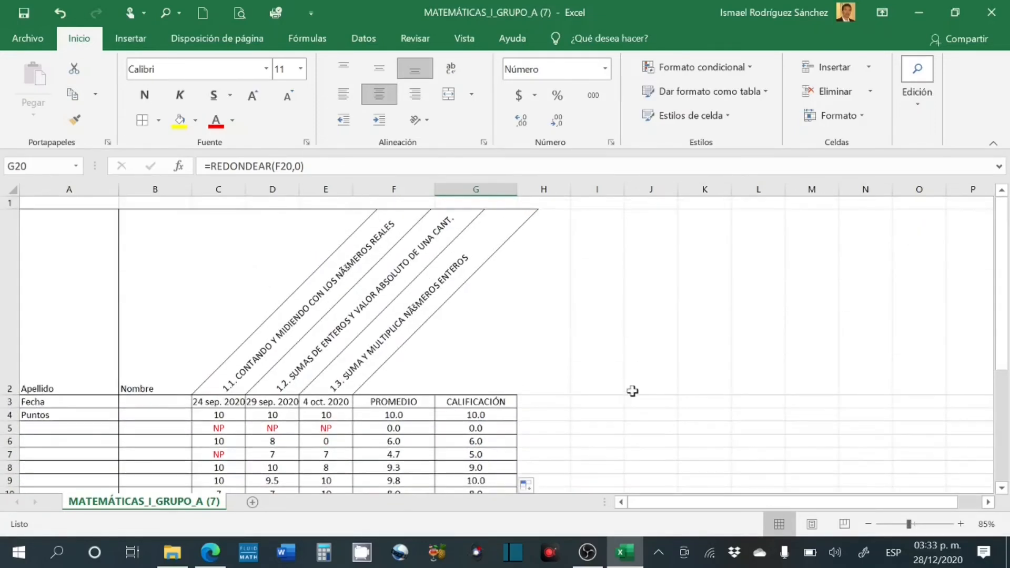
{"action": "scroll", "coordinate": [501, 428], "scroll_direction": "down", "scroll_amount": 4}
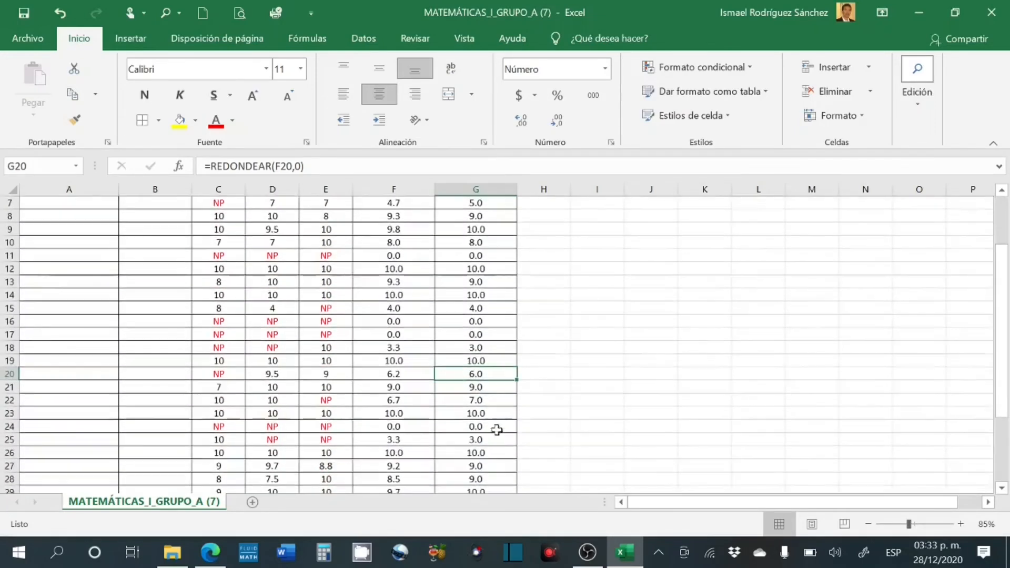
- Format the CALIFICACIÓN grades in G4:G35 to show no decimal places
{"action": "scroll", "coordinate": [489, 424], "scroll_direction": "down", "scroll_amount": 1}
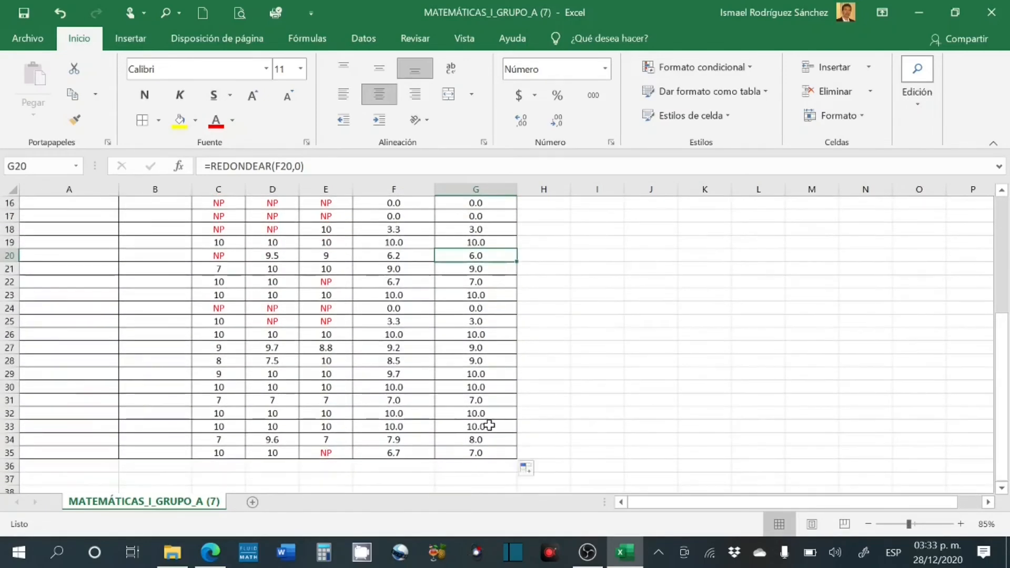
{"action": "scroll", "coordinate": [489, 425], "scroll_direction": "up", "scroll_amount": 4}
{"action": "scroll", "coordinate": [488, 425], "scroll_direction": "up", "scroll_amount": 1}
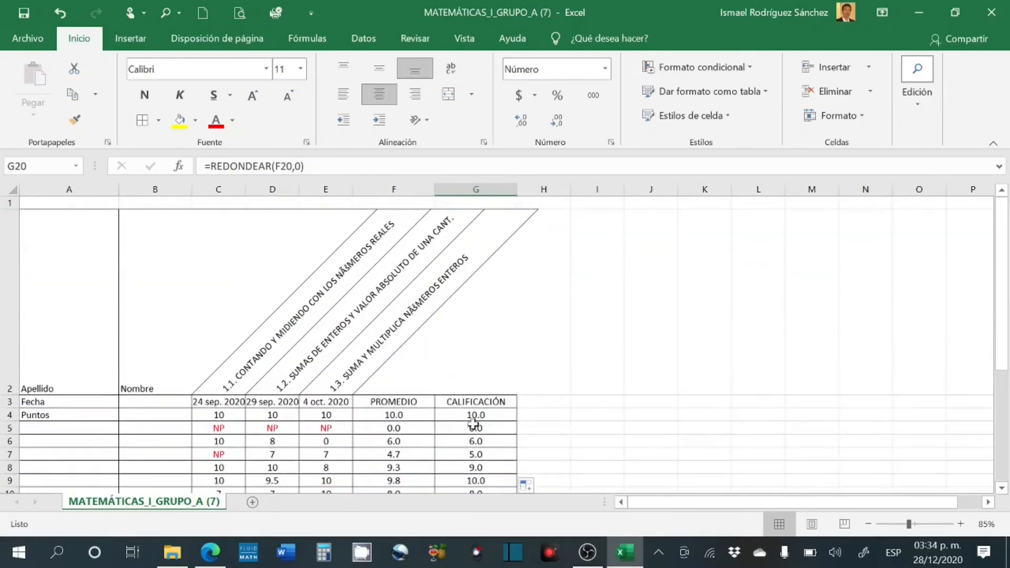
{"action": "left_click_drag", "start_coordinate": [460, 417], "coordinate": [467, 453]}
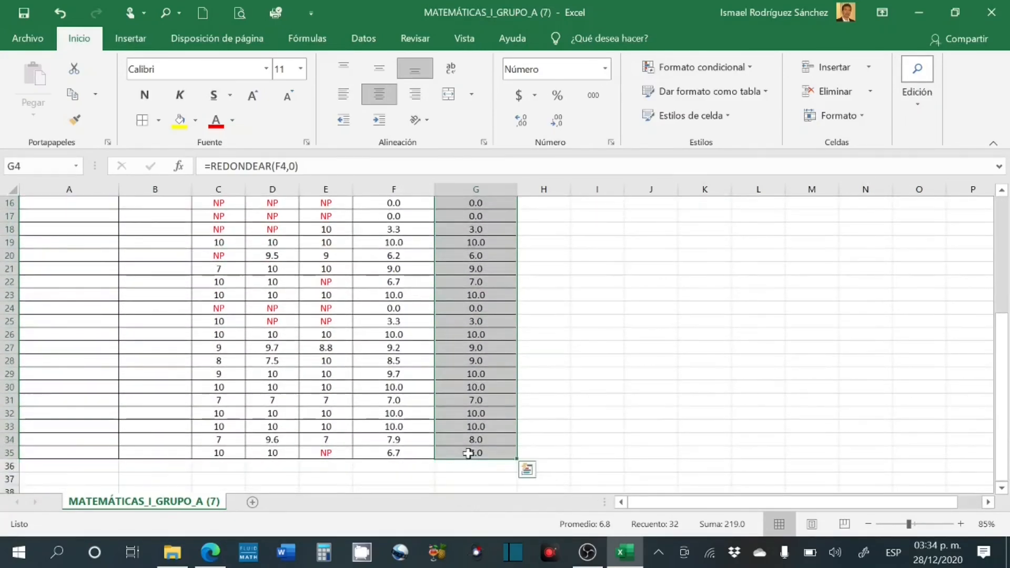
{"action": "left_click", "coordinate": [556, 121]}
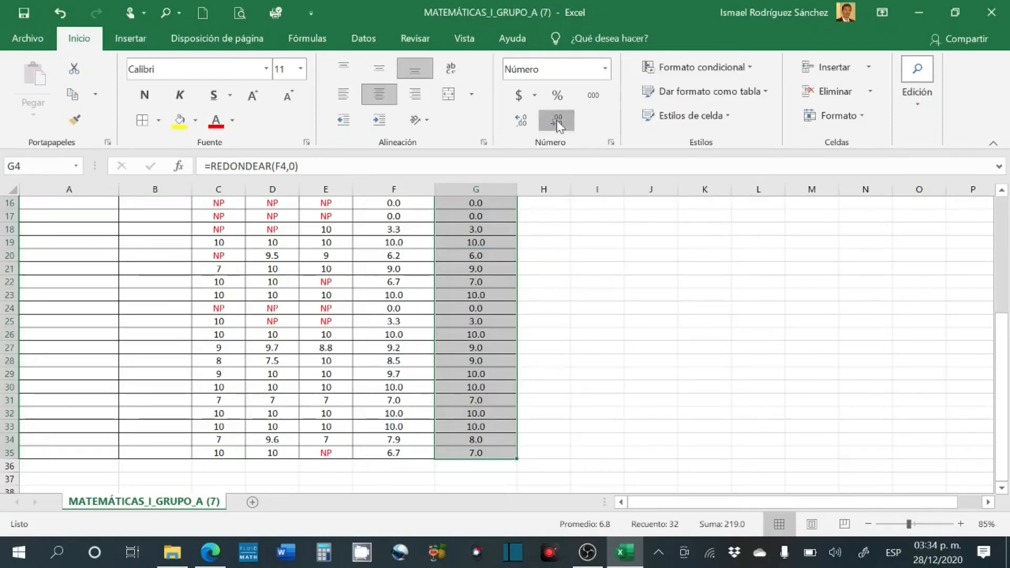
{"action": "left_click", "coordinate": [662, 311]}
{"action": "scroll", "coordinate": [555, 321], "scroll_direction": "up", "scroll_amount": 1}
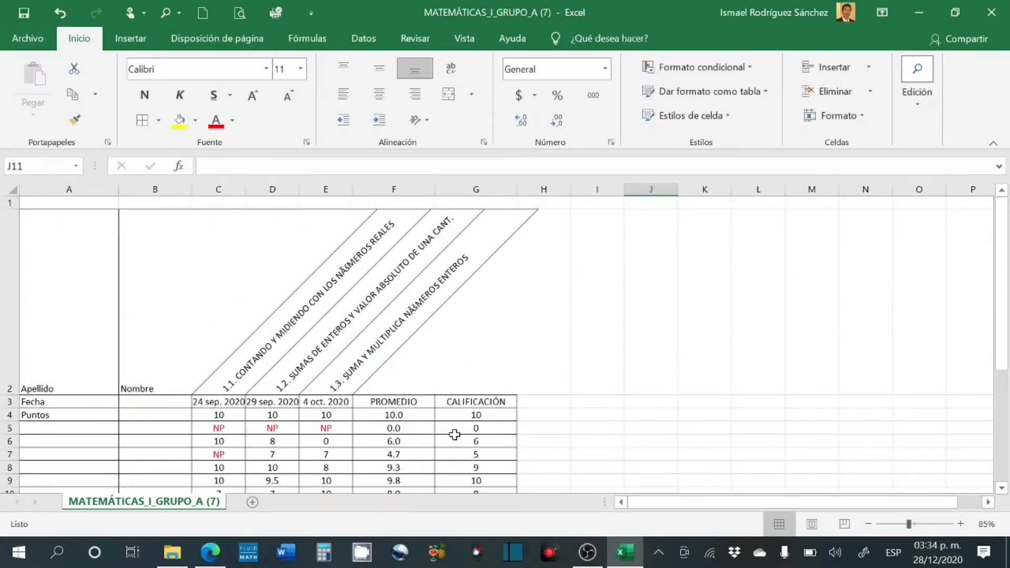
{"action": "scroll", "coordinate": [455, 433], "scroll_direction": "down", "scroll_amount": 1}
{"action": "scroll", "coordinate": [425, 394], "scroll_direction": "up", "scroll_amount": 1}
{"action": "scroll", "coordinate": [636, 421], "scroll_direction": "down", "scroll_amount": 1}
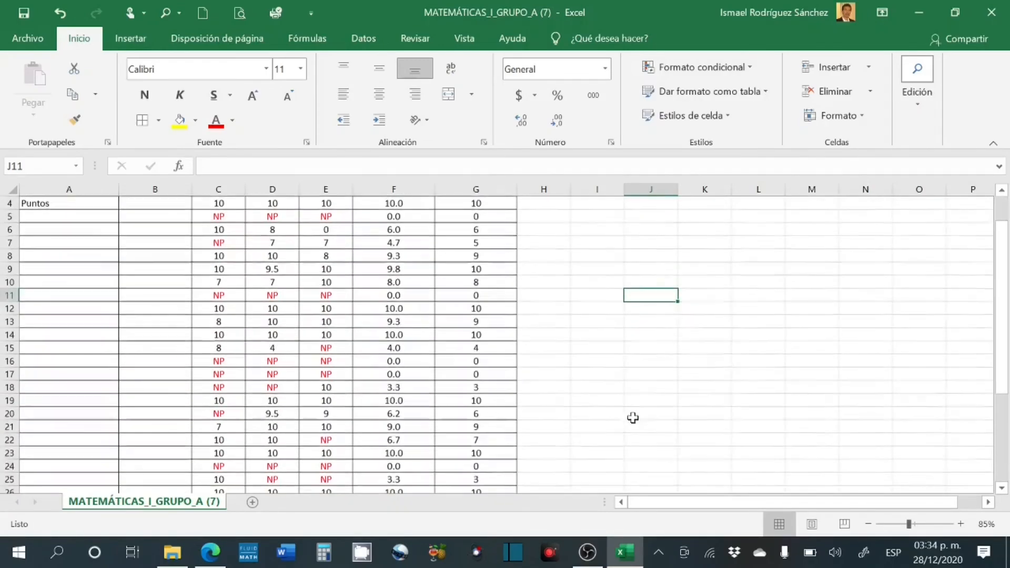
- Start a conditional formatting rule on F4:G35 for cells less than 6
{"action": "scroll", "coordinate": [610, 413], "scroll_direction": "up", "scroll_amount": 1}
{"action": "left_click_drag", "start_coordinate": [403, 418], "coordinate": [475, 467]}
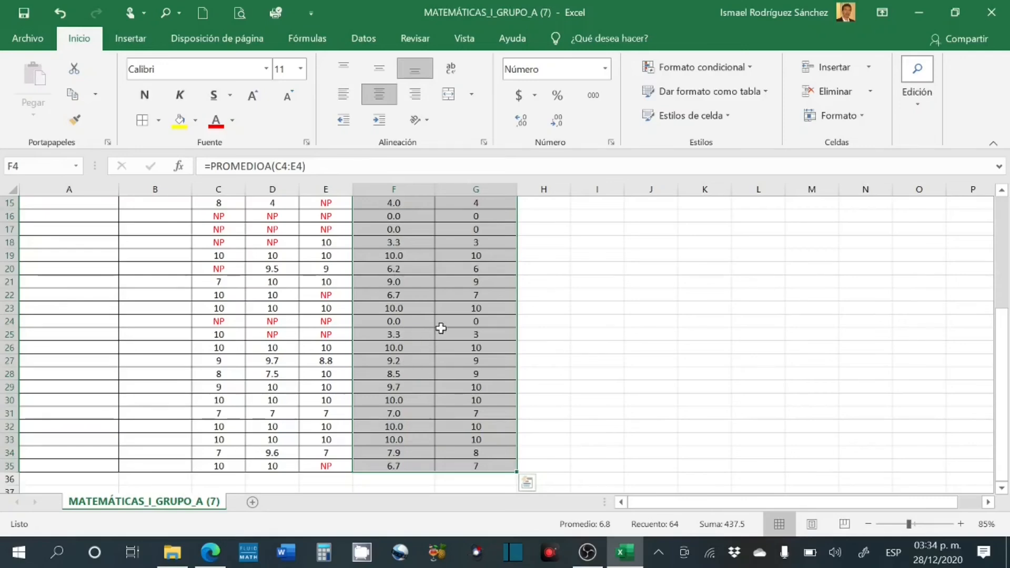
{"action": "left_click", "coordinate": [687, 67]}
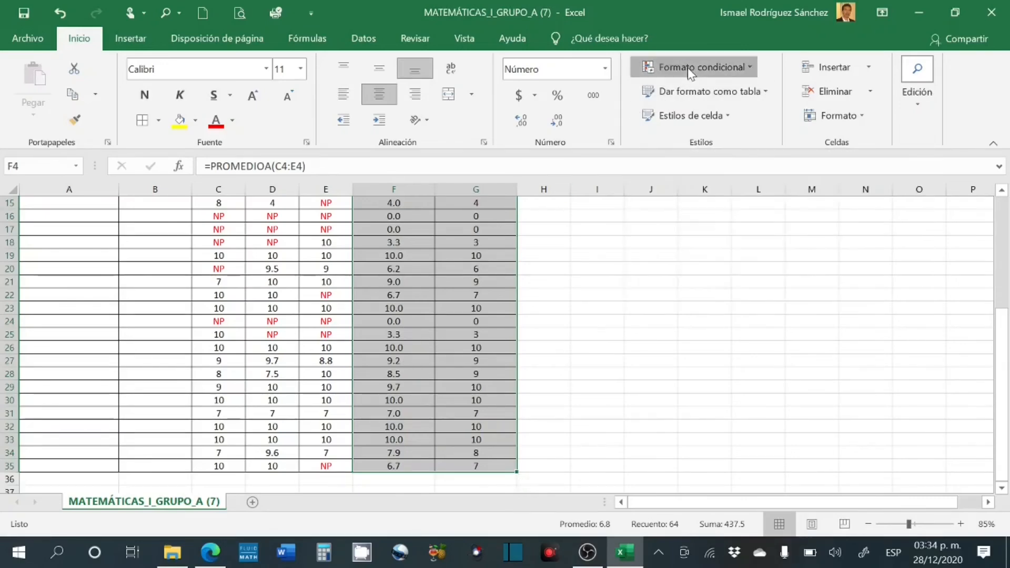
{"action": "mouse_move", "coordinate": [700, 105]}
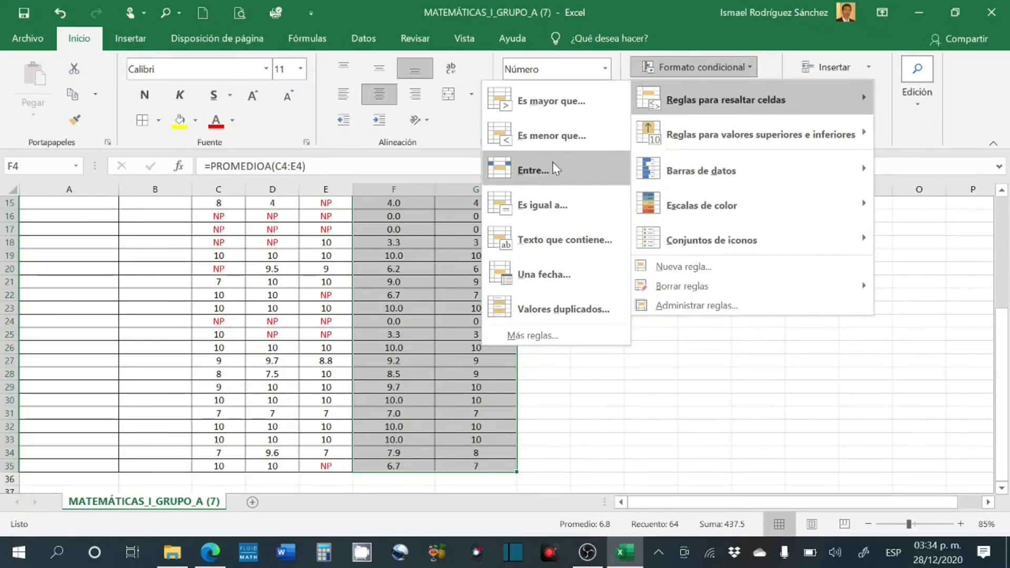
{"action": "left_click", "coordinate": [552, 137]}
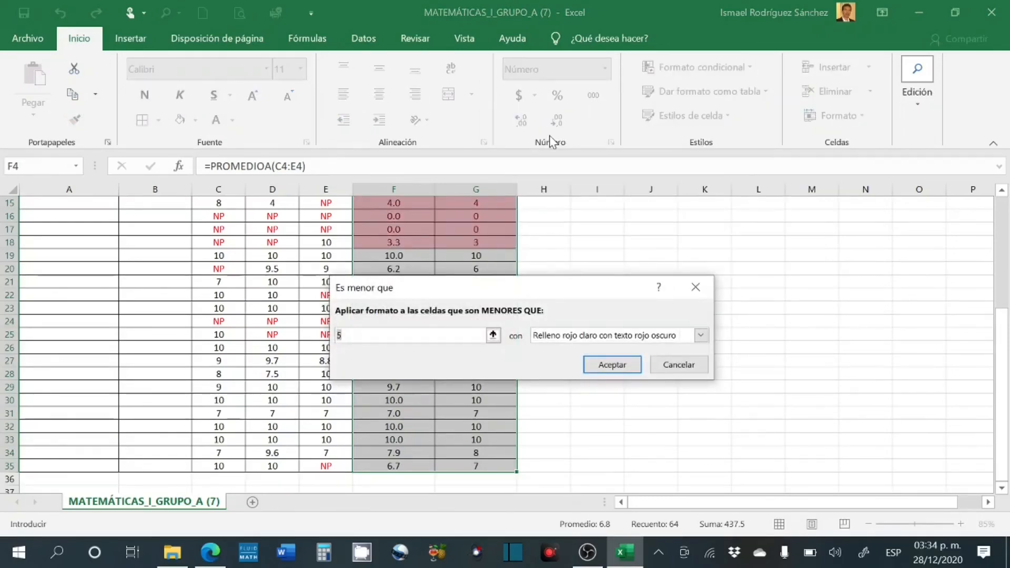
{"action": "key", "text": "BackSpace"}
{"action": "type", "text": "6"}
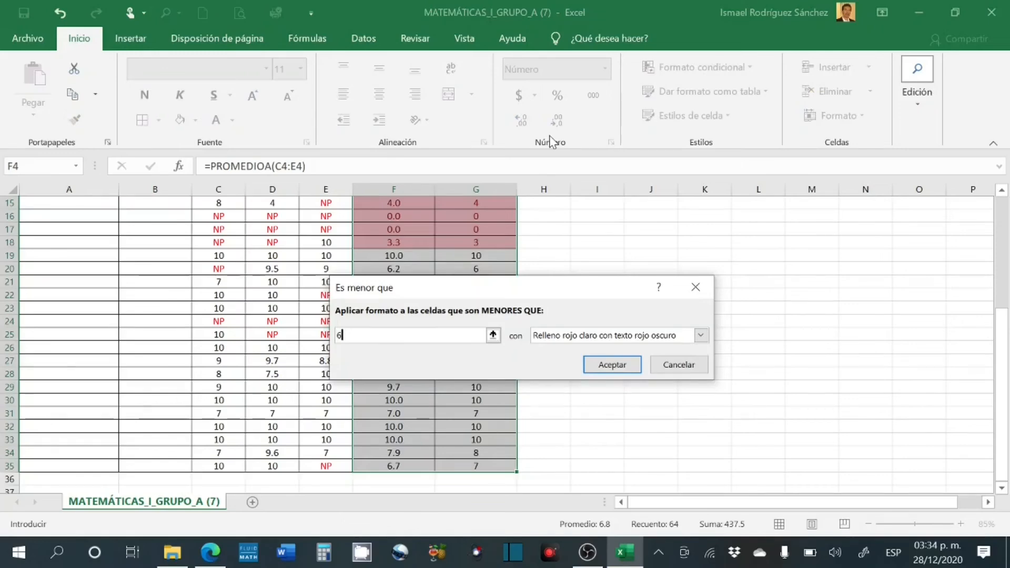
- Give the less-than rule a custom format with red font colour and apply it to the selected averages and grades
{"action": "left_click", "coordinate": [701, 335]}
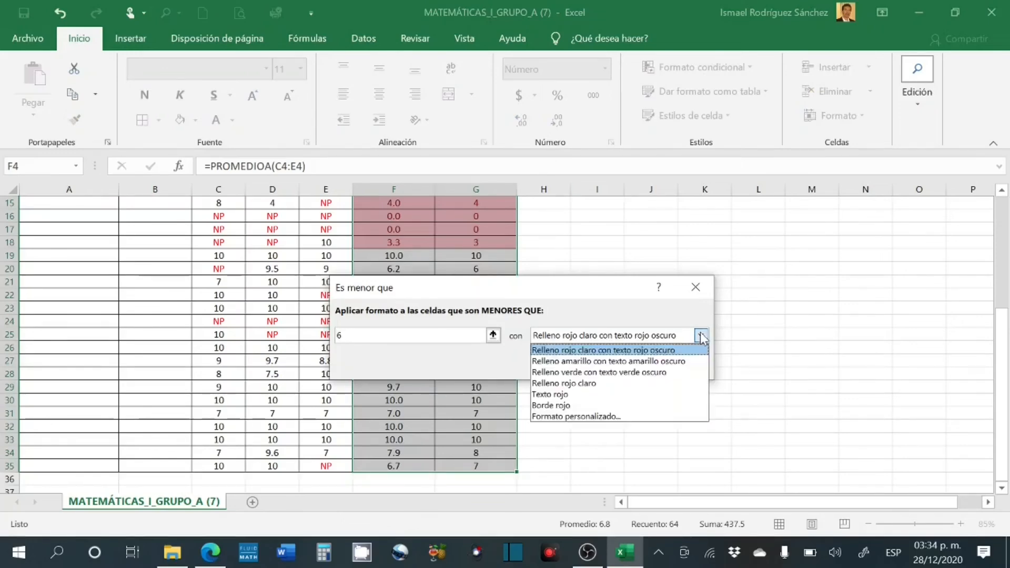
{"action": "left_click", "coordinate": [579, 416]}
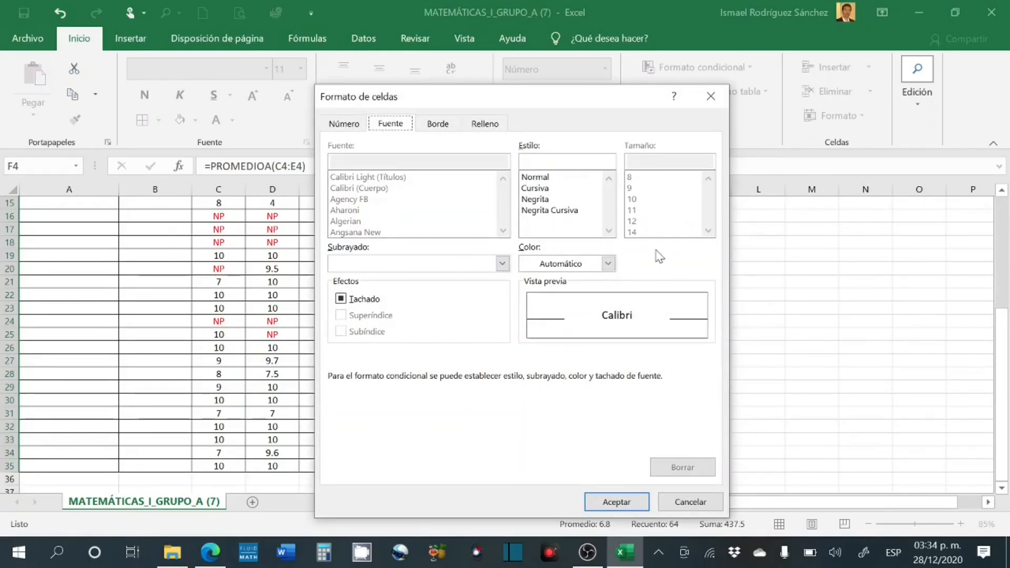
{"action": "left_click", "coordinate": [607, 263]}
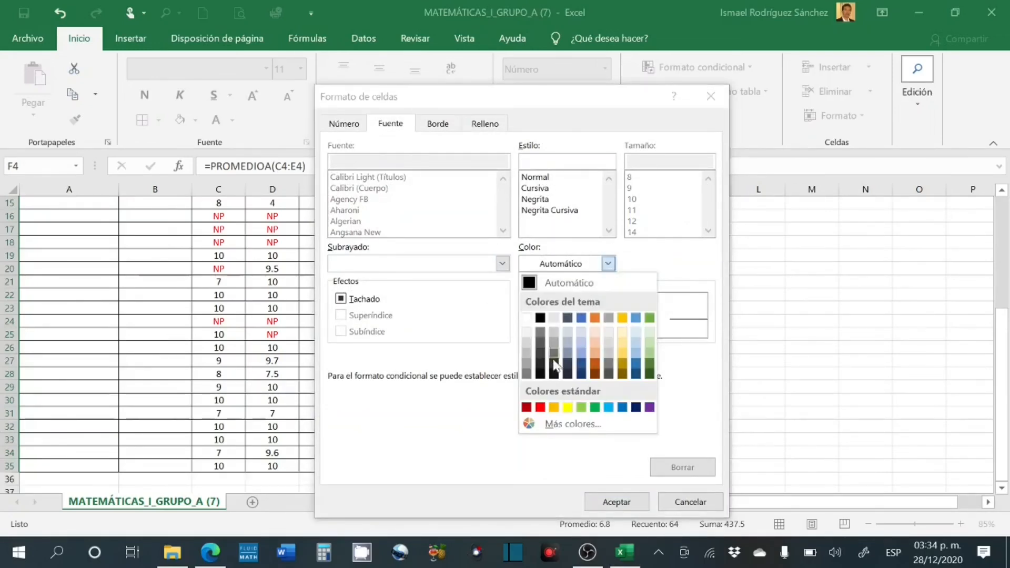
{"action": "left_click", "coordinate": [540, 408]}
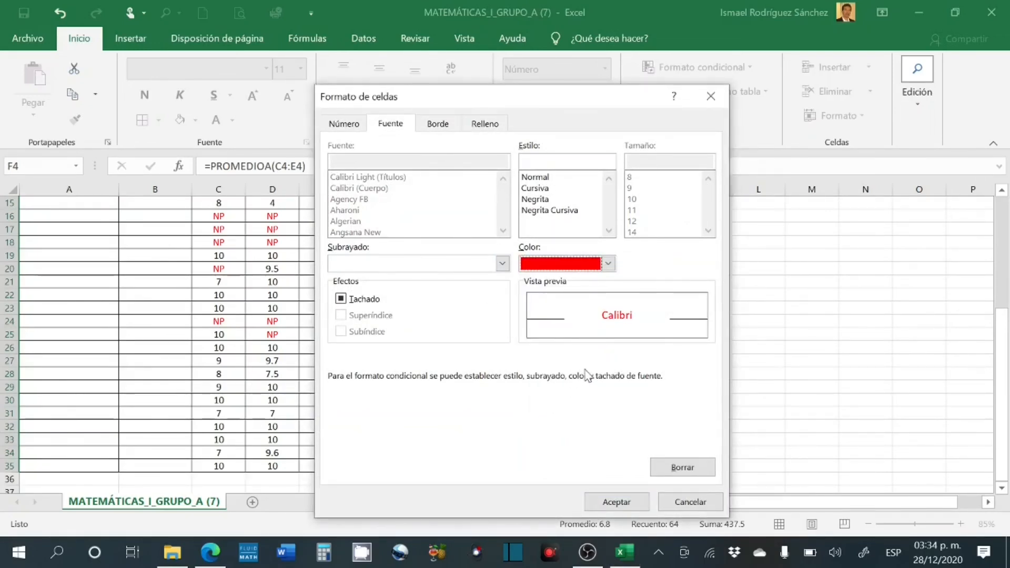
{"action": "left_click", "coordinate": [614, 502]}
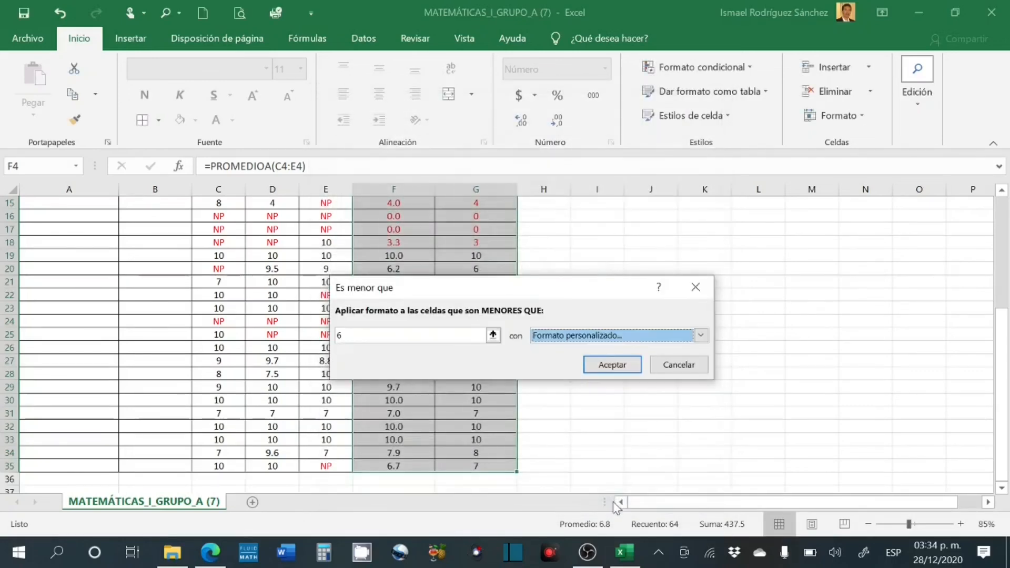
{"action": "left_click", "coordinate": [611, 365]}
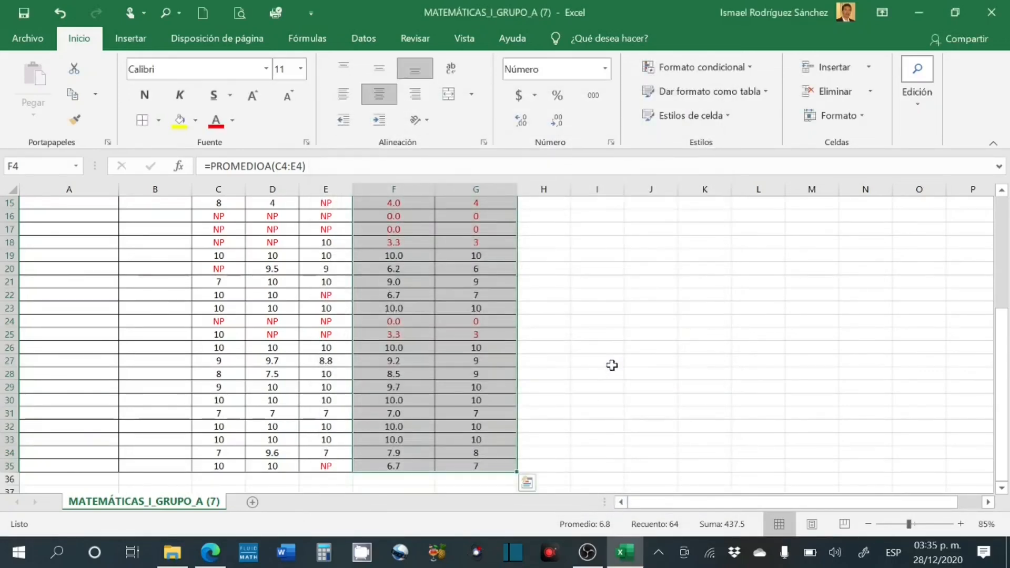
{"action": "left_click", "coordinate": [634, 347]}
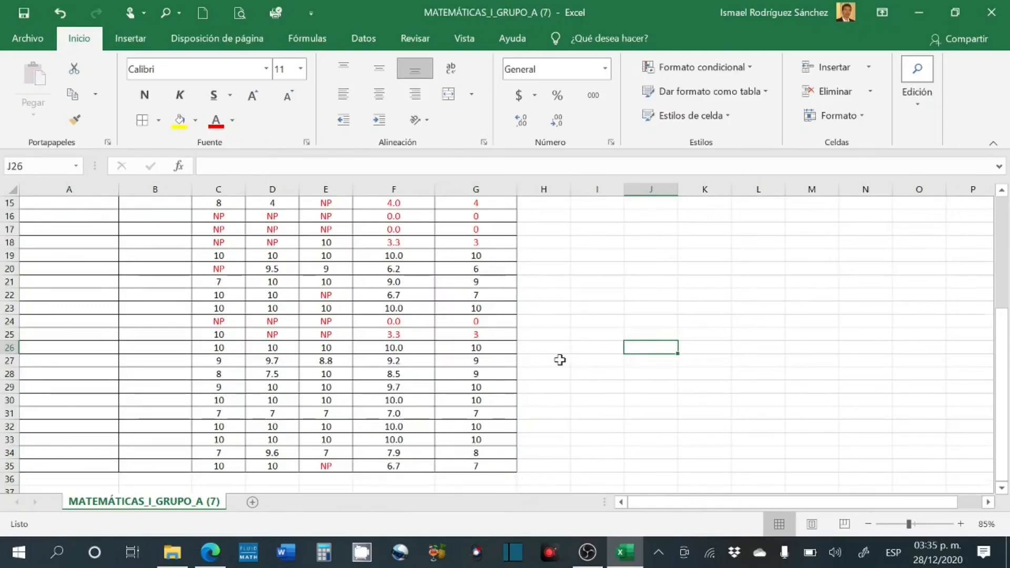
{"action": "scroll", "coordinate": [560, 360], "scroll_direction": "up", "scroll_amount": 5}
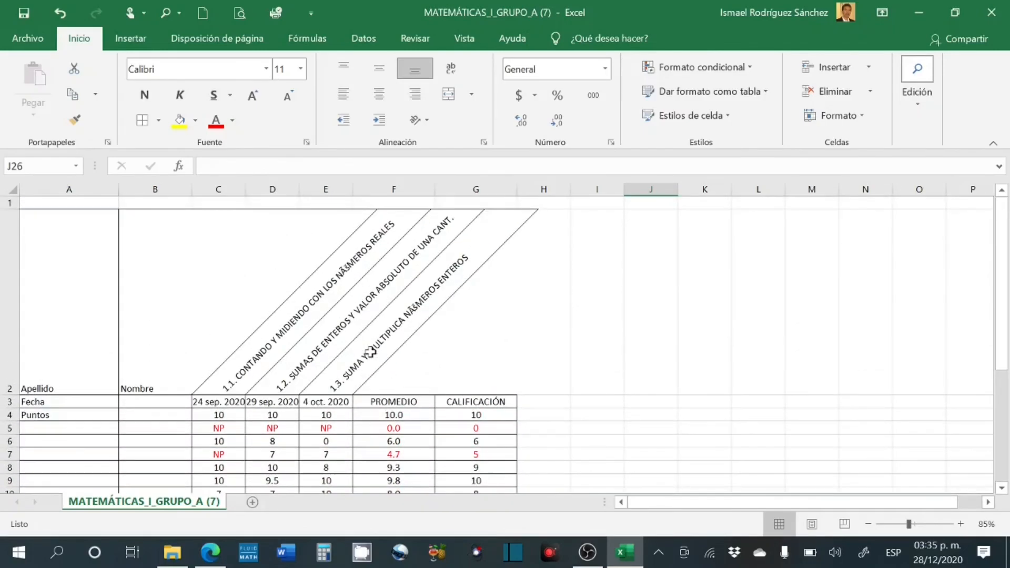
- Fill the header cells C2:G3, covering the activity titles, dates, PROMEDIO and CALIFICACIÓN, with light grey
{"action": "scroll", "coordinate": [449, 407], "scroll_direction": "down", "scroll_amount": 1}
{"action": "scroll", "coordinate": [450, 408], "scroll_direction": "up", "scroll_amount": 1}
{"action": "left_click_drag", "start_coordinate": [229, 405], "coordinate": [463, 375]}
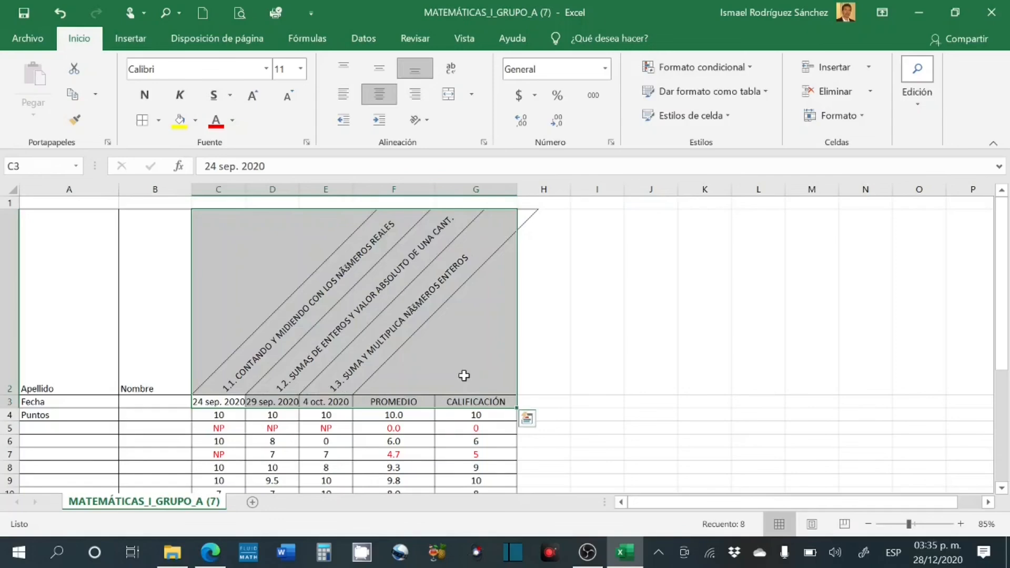
{"action": "left_click", "coordinate": [197, 121]}
{"action": "left_click", "coordinate": [202, 167]}
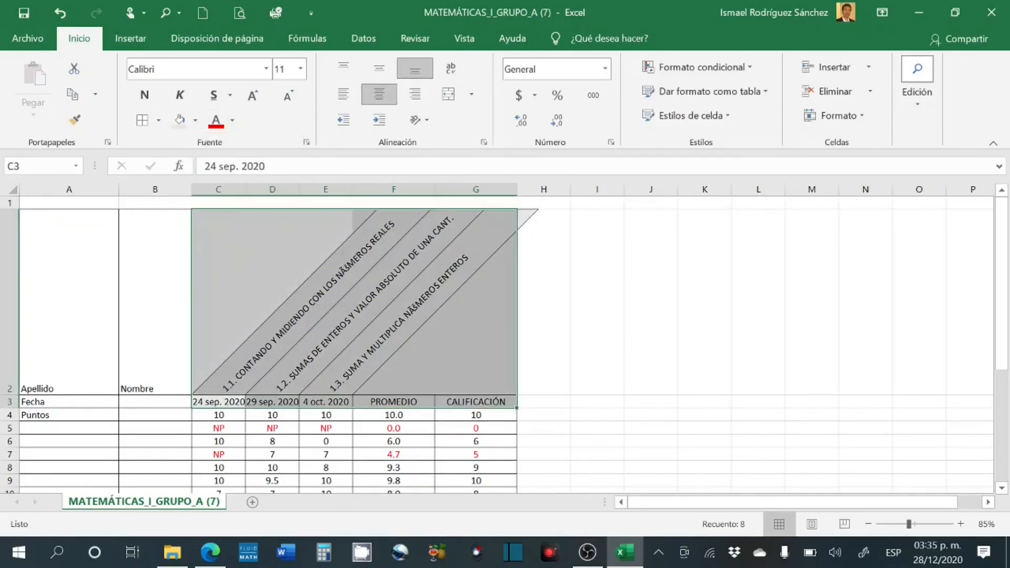
{"action": "left_click", "coordinate": [682, 361]}
- Review the finished gradebook, checking the shaded header and the conditional colouring in the PROMEDIO and CALIFICACIÓN columns
{"action": "scroll", "coordinate": [494, 363], "scroll_direction": "down", "scroll_amount": 1}
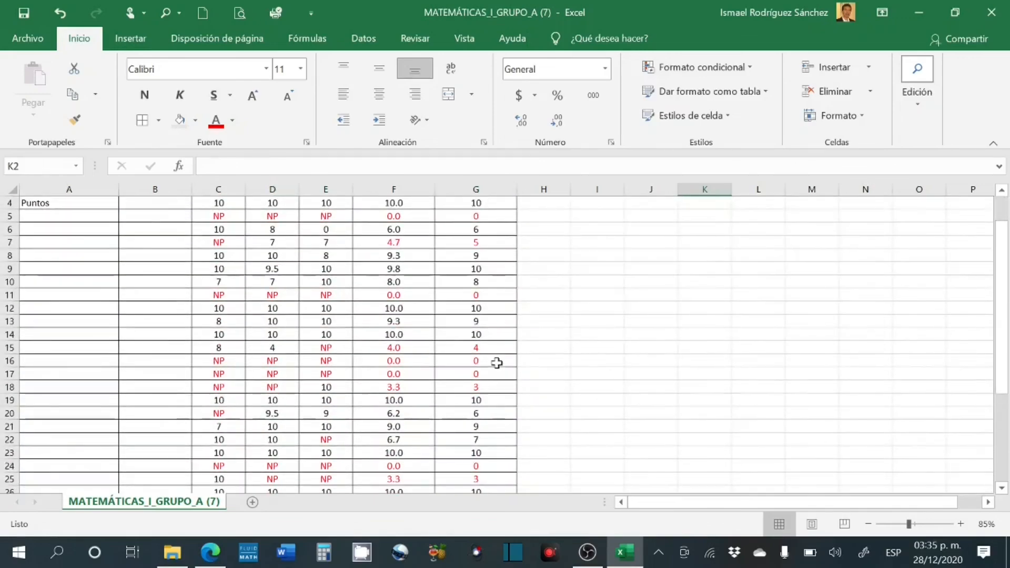
{"action": "scroll", "coordinate": [496, 363], "scroll_direction": "up", "scroll_amount": 1}
{"action": "scroll", "coordinate": [474, 363], "scroll_direction": "down", "scroll_amount": 4}
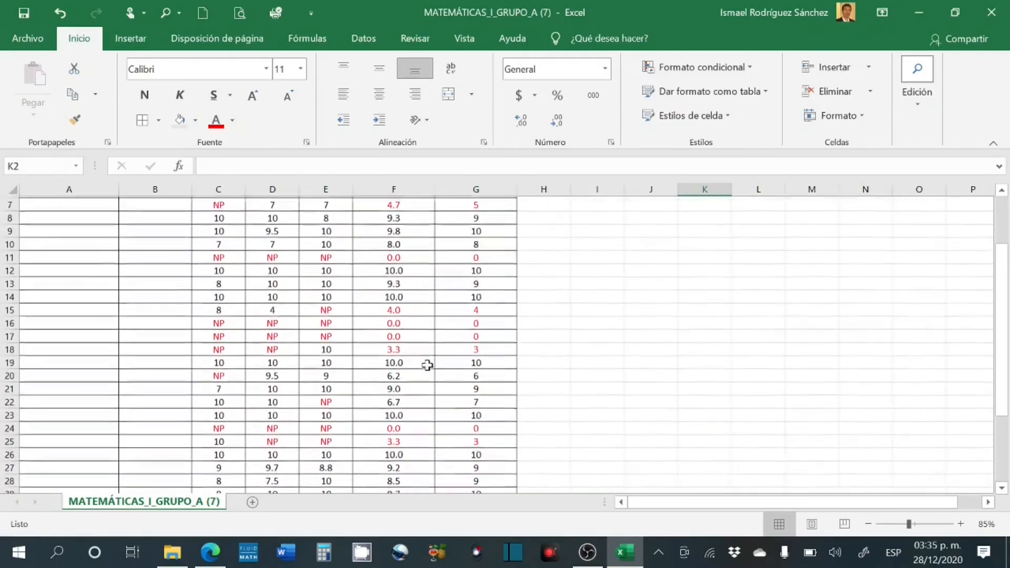
{"action": "scroll", "coordinate": [428, 366], "scroll_direction": "up", "scroll_amount": 2}
{"action": "scroll", "coordinate": [427, 365], "scroll_direction": "up", "scroll_amount": 3}
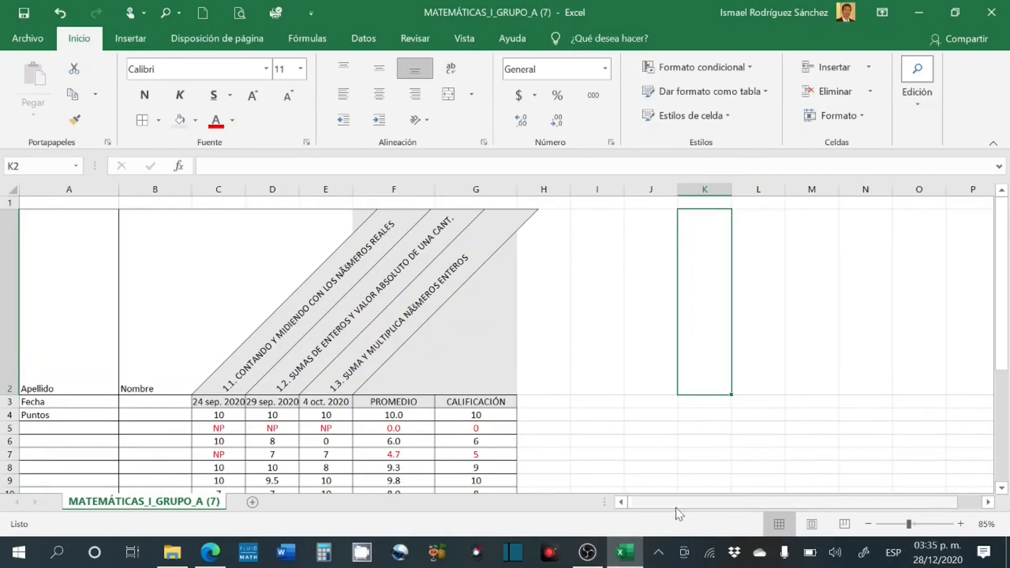
{"action": "left_click_drag", "start_coordinate": [675, 506], "coordinate": [652, 505]}
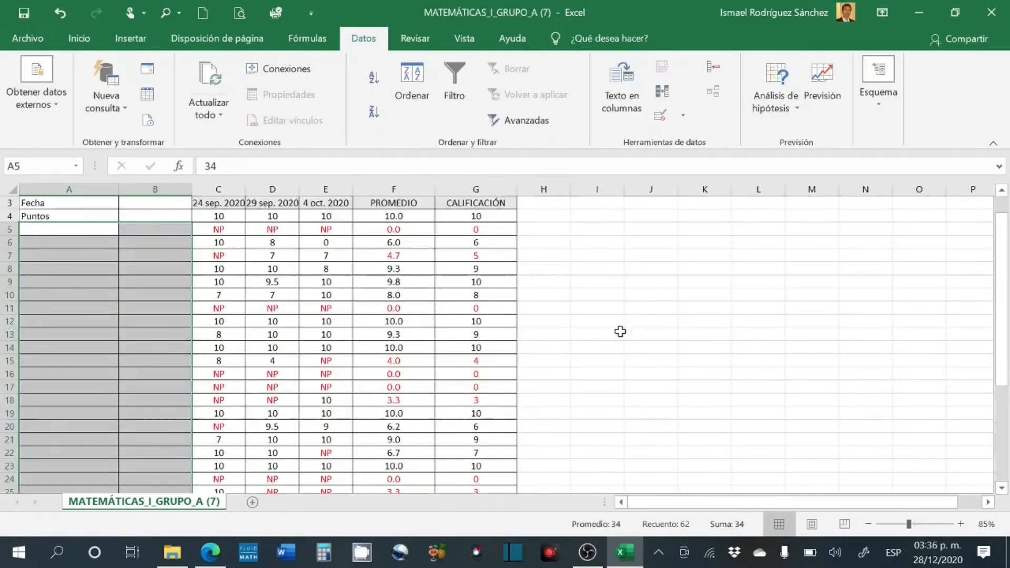
{"action": "scroll", "coordinate": [620, 331], "scroll_direction": "up", "scroll_amount": 1}
{"action": "scroll", "coordinate": [616, 338], "scroll_direction": "down", "scroll_amount": 1}
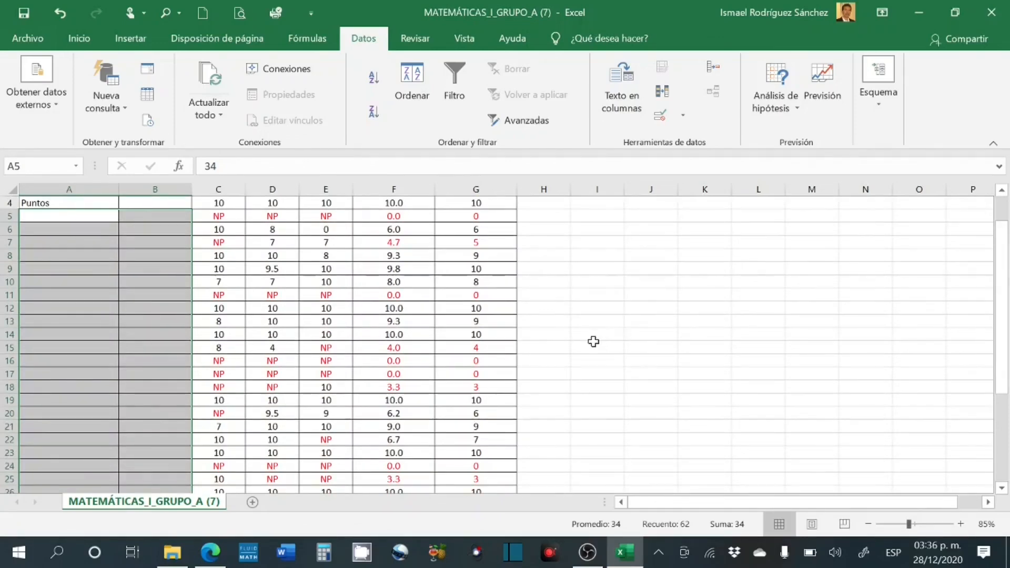
{"action": "scroll", "coordinate": [474, 368], "scroll_direction": "up", "scroll_amount": 1}
{"action": "scroll", "coordinate": [440, 403], "scroll_direction": "down", "scroll_amount": 1}
{"action": "scroll", "coordinate": [555, 313], "scroll_direction": "up", "scroll_amount": 1}
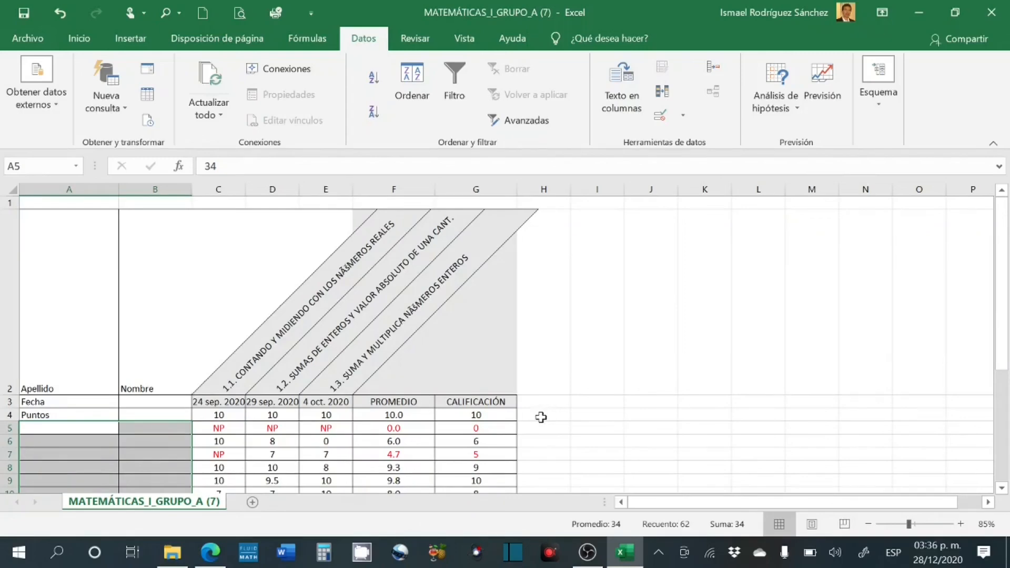
{"action": "mouse_move", "coordinate": [587, 554]}
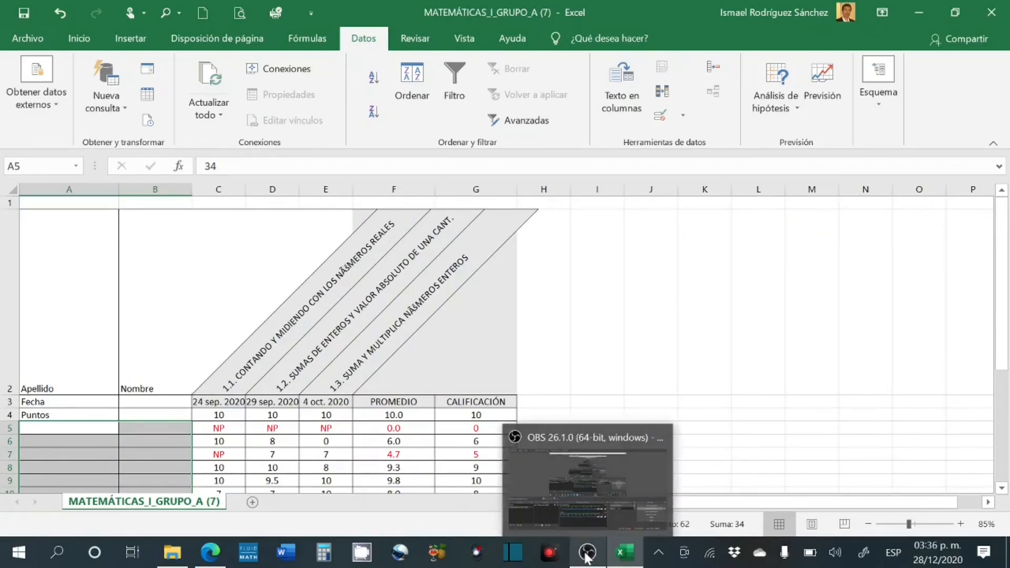